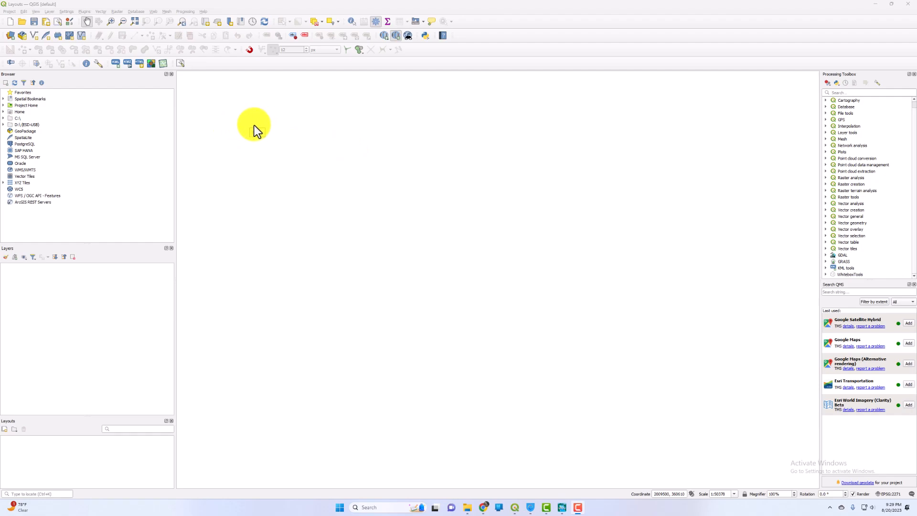
# - Open the plugin manager and view the details of the installed Layout Panel plugin
pyautogui.click(85, 11)
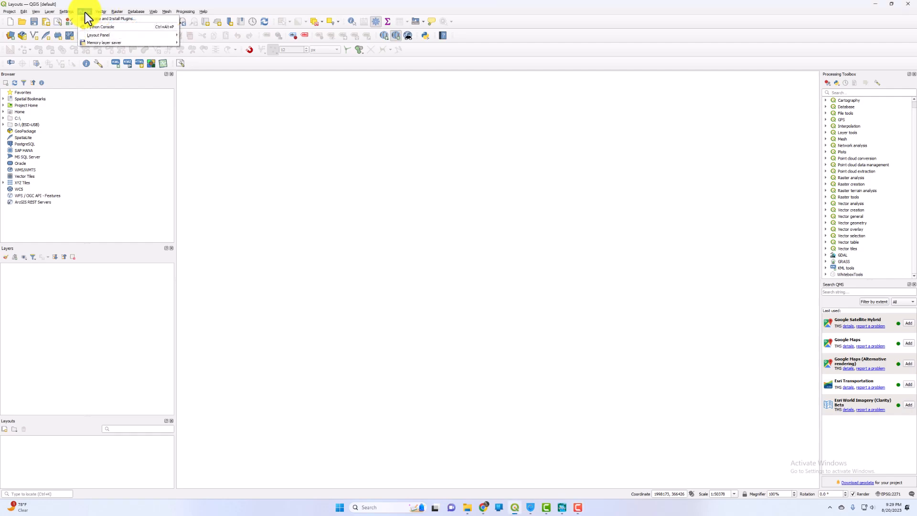
pyautogui.click(102, 18)
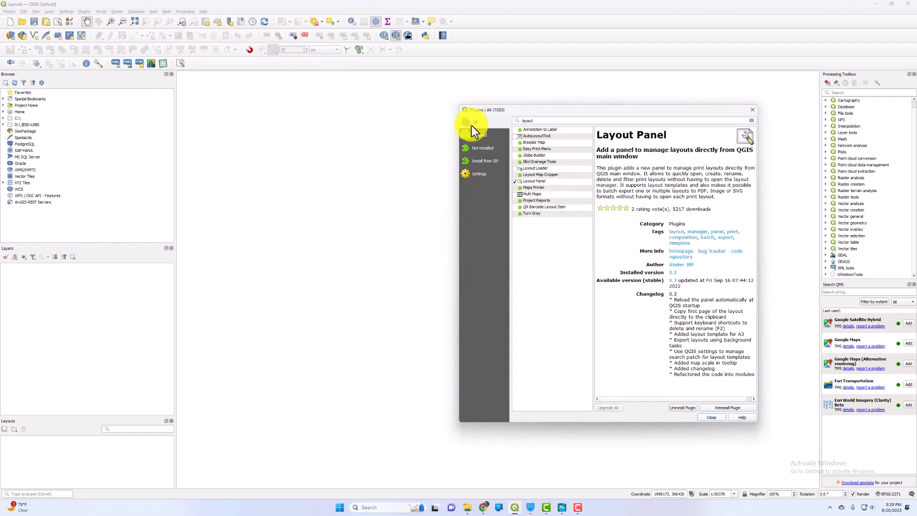
pyautogui.click(543, 182)
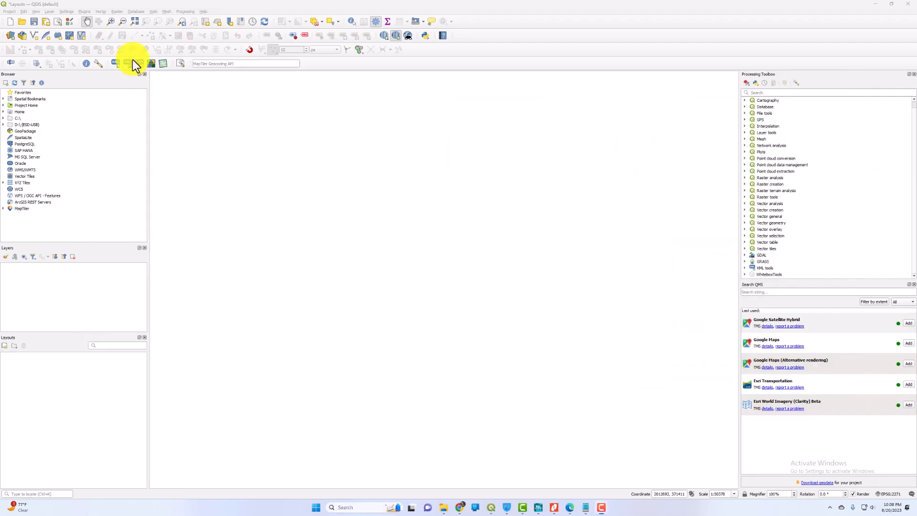
# - Save the project as Layouts_Example in the QGIS folder inside BaldEagleCrkMulti2D
pyautogui.click(10, 12)
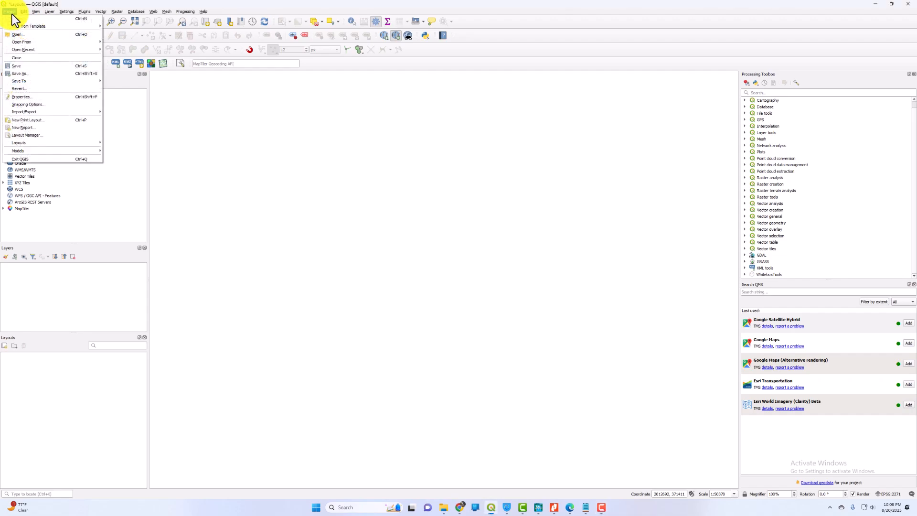
pyautogui.click(47, 74)
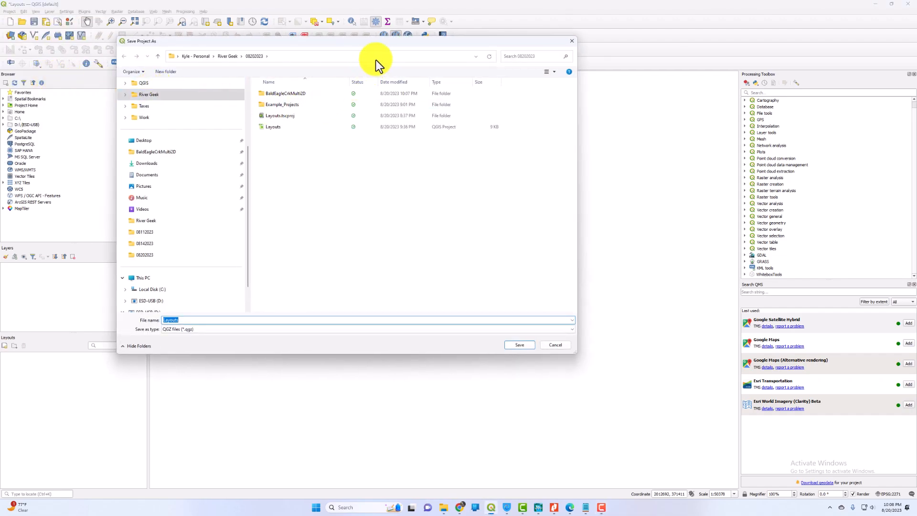
pyautogui.doubleClick(300, 200)
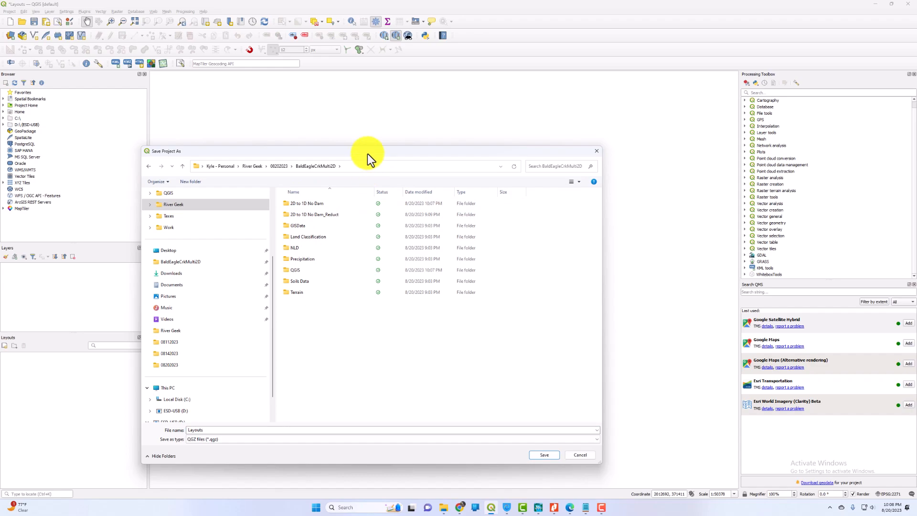
pyautogui.moveTo(368, 153); pyautogui.dragTo(364, 140)
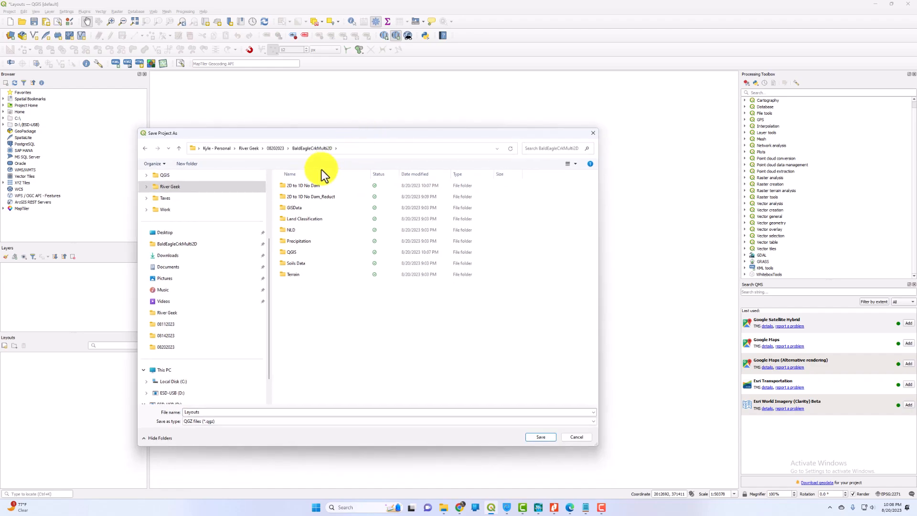
pyautogui.doubleClick(308, 253)
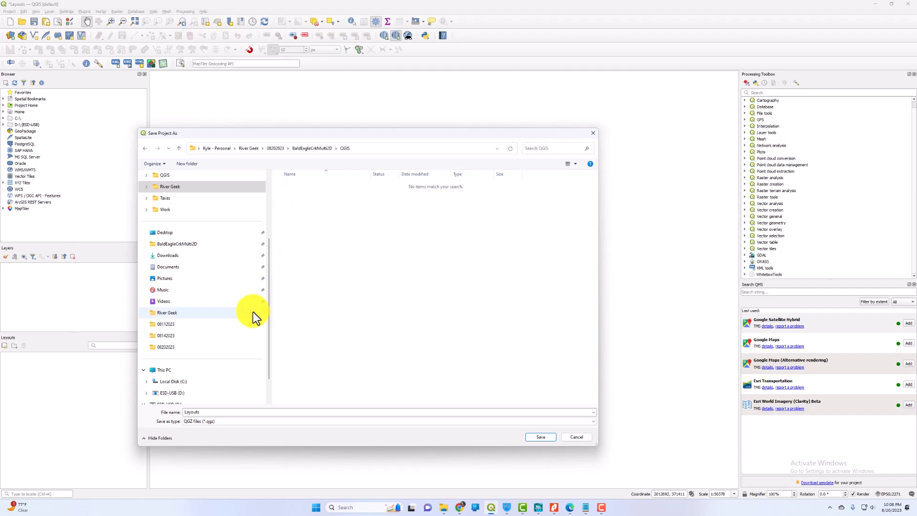
pyautogui.write('Layouts')
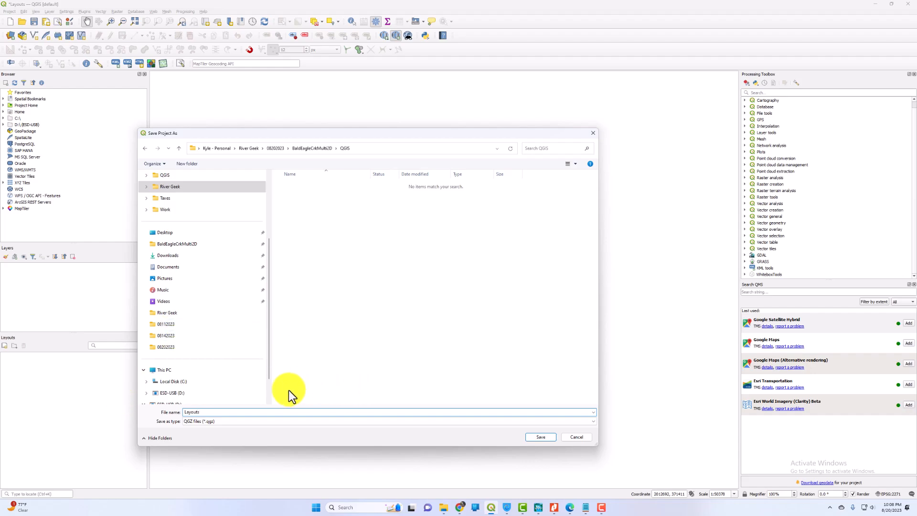
pyautogui.write('_Examn')
pyautogui.press('BackSpace')
pyautogui.write('ple')
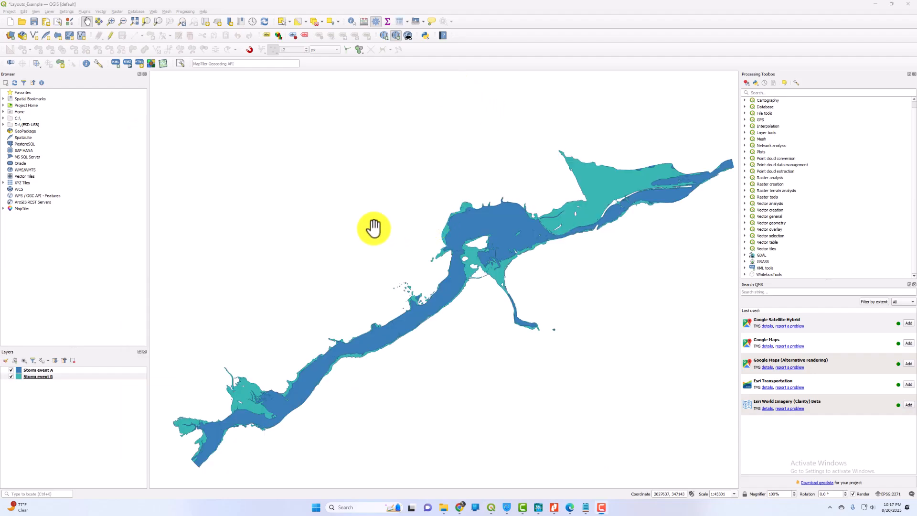
# - Add the MapTiler Satellite basemap to the project as a raster layer
pyautogui.moveTo(348, 265); pyautogui.dragTo(360, 248)
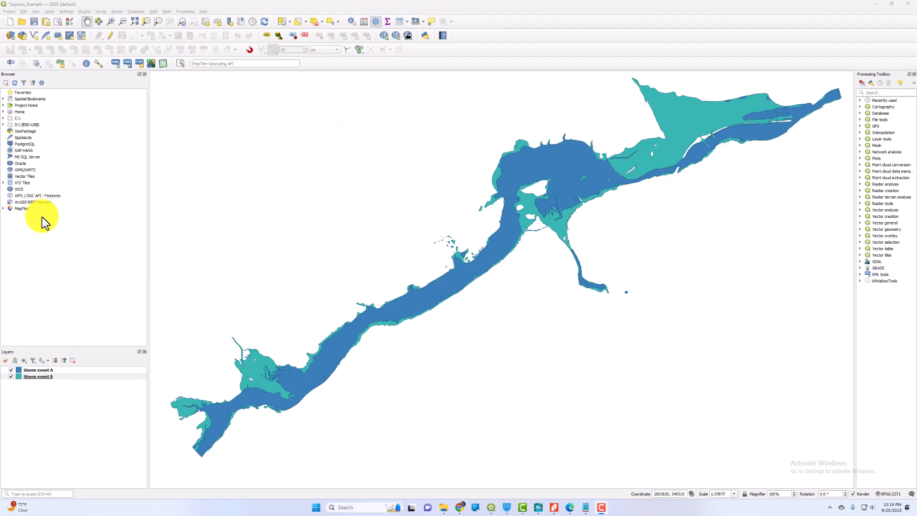
pyautogui.click(3, 209)
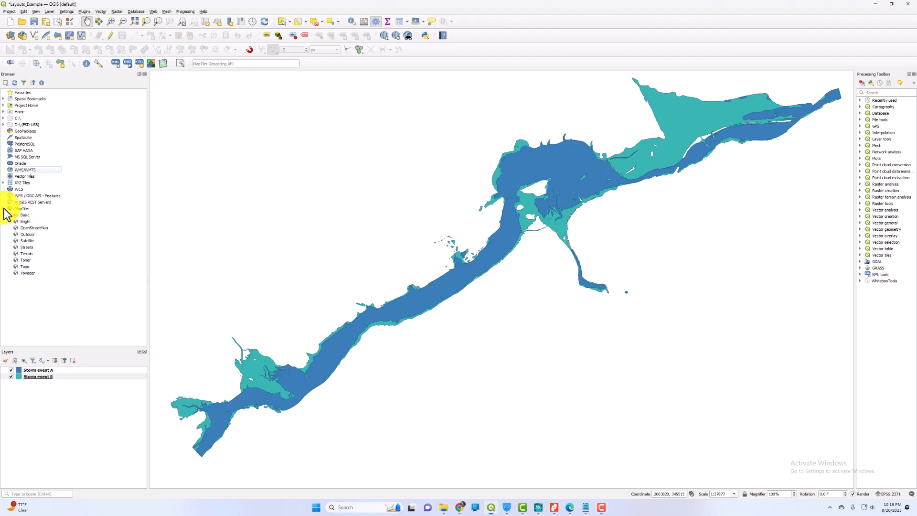
pyautogui.rightClick(30, 241)
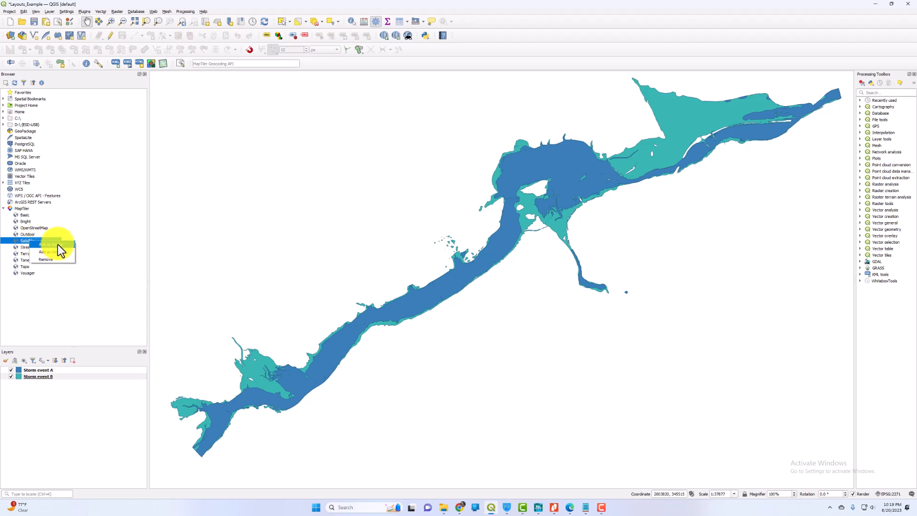
pyautogui.click(65, 245)
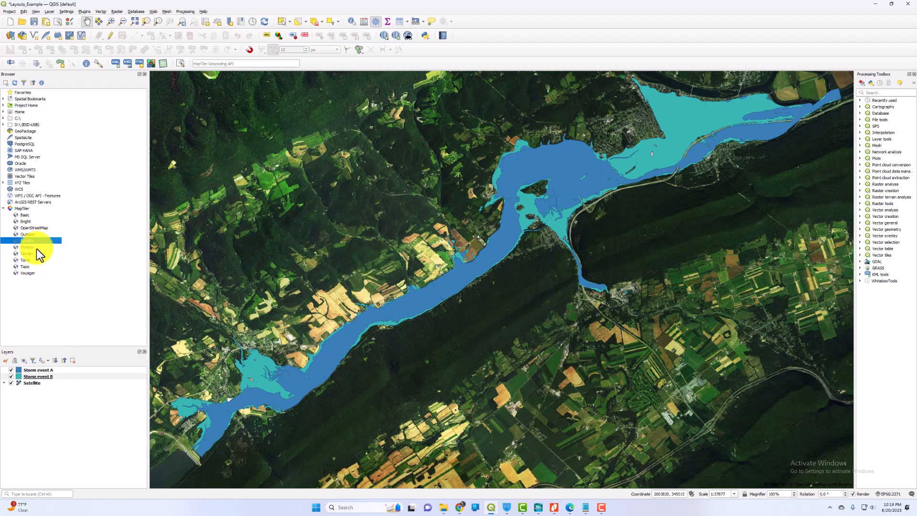
# - Add the MapTiler OpenStreetMap basemap as a raster layer and turn off its visibility
pyautogui.rightClick(46, 228)
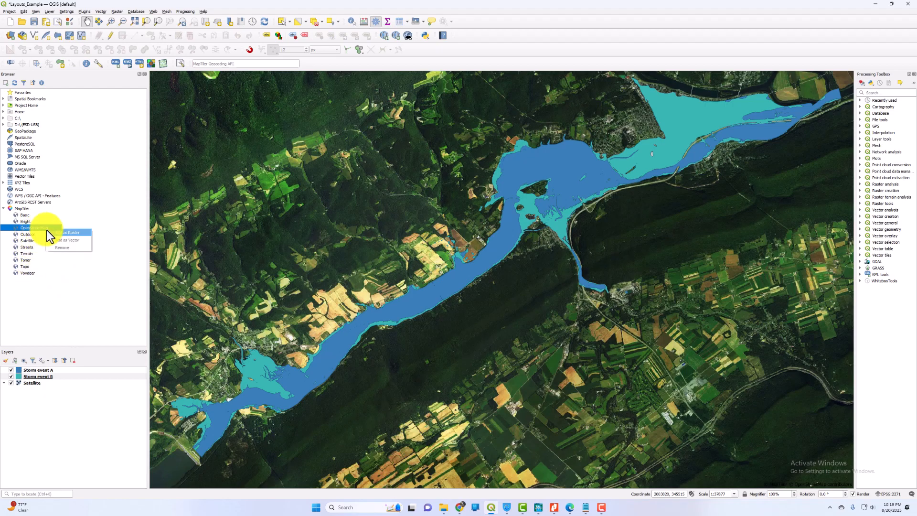
pyautogui.click(82, 233)
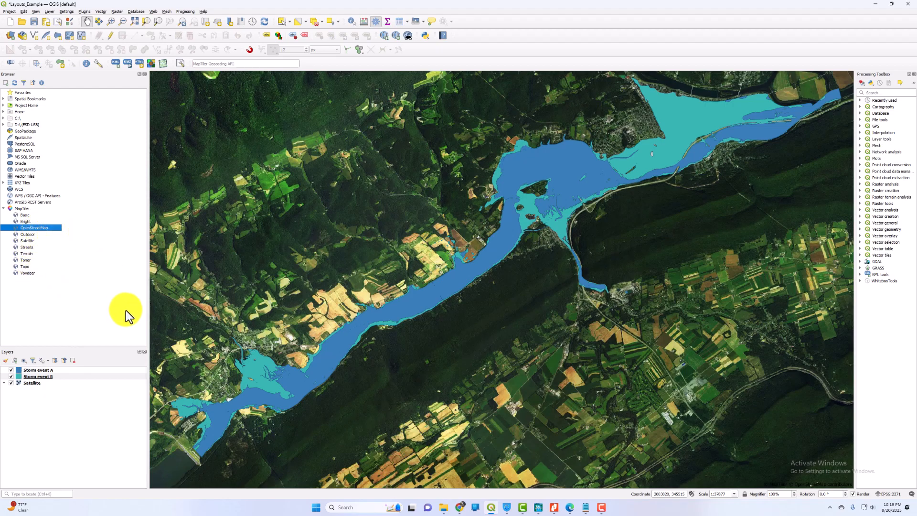
pyautogui.click(11, 389)
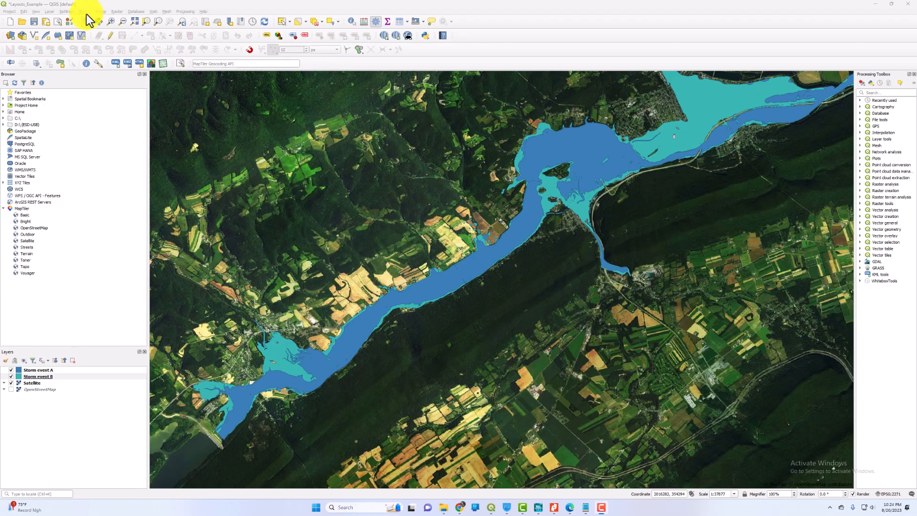
# - Display the Layout Panel plugin's layouts panel in the main window
pyautogui.click(87, 13)
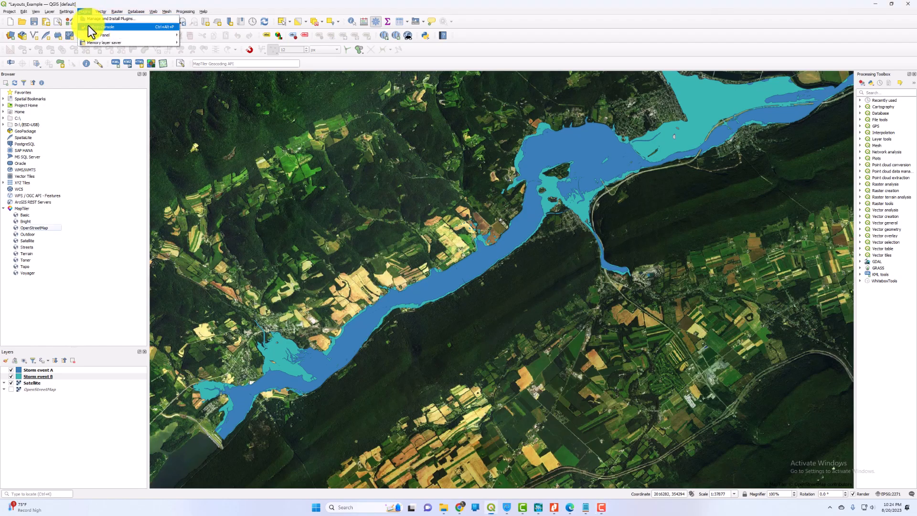
pyautogui.moveTo(95, 34)
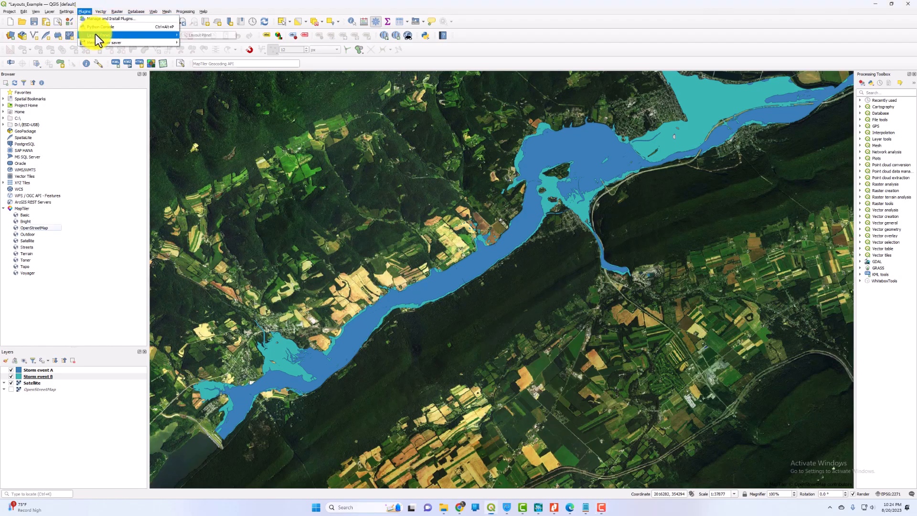
pyautogui.click(197, 36)
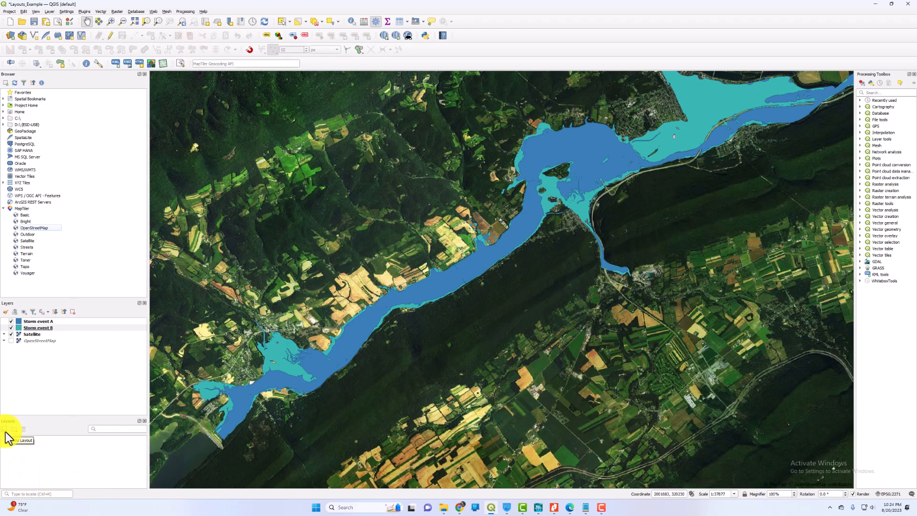
# - Create a print layout and name it Storm Event A
pyautogui.click(27, 441)
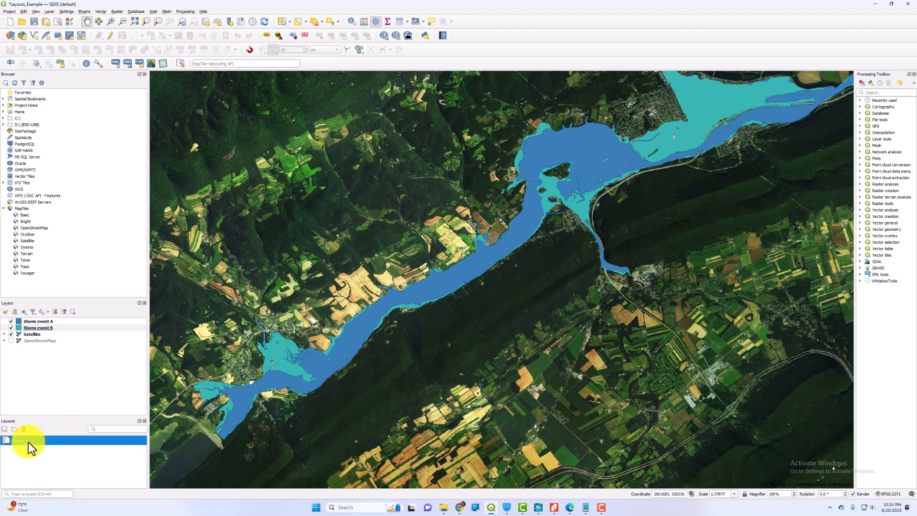
pyautogui.rightClick(27, 442)
pyautogui.click(71, 461)
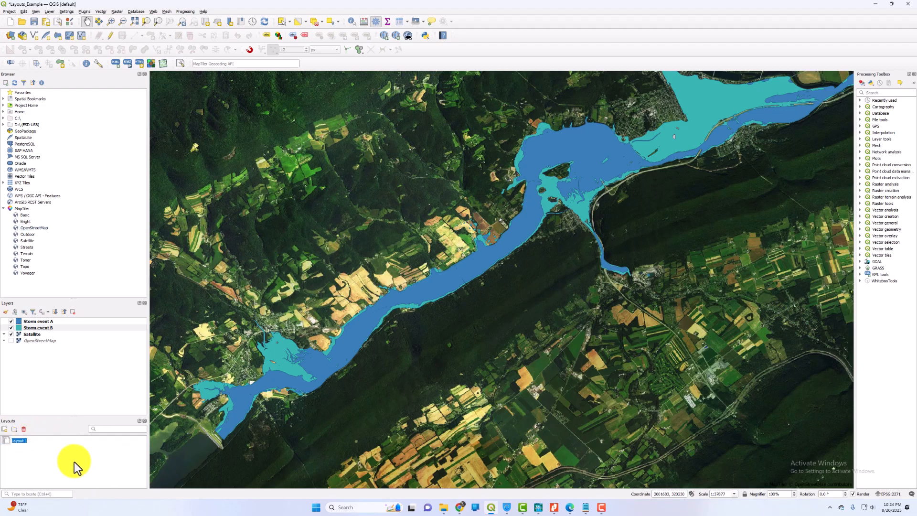
pyautogui.write('Storm Event A')
# - Open the Storm Event A layout and set its page size to ANSI B
pyautogui.doubleClick(64, 440)
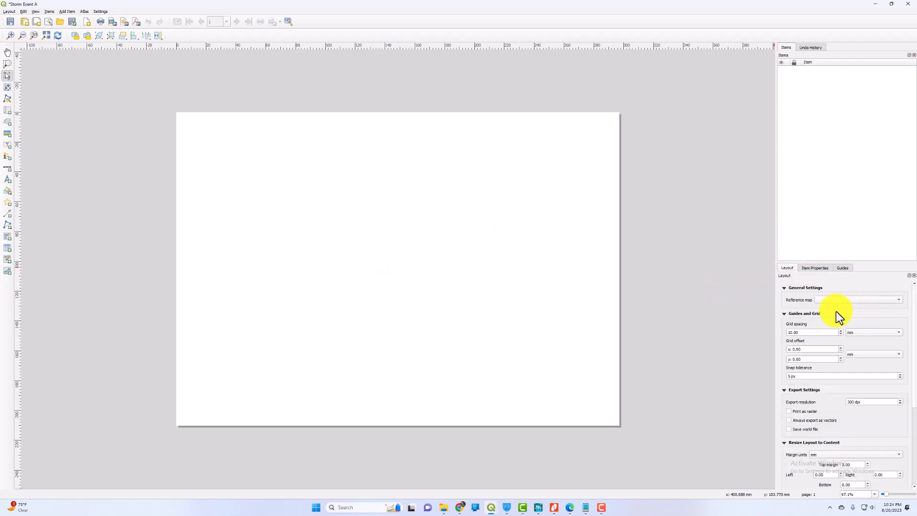
pyautogui.rightClick(375, 261)
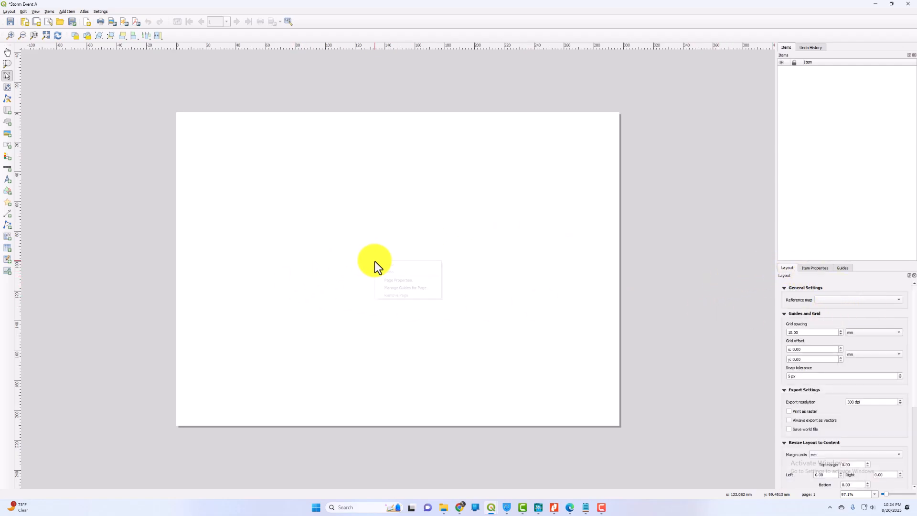
pyautogui.click(414, 280)
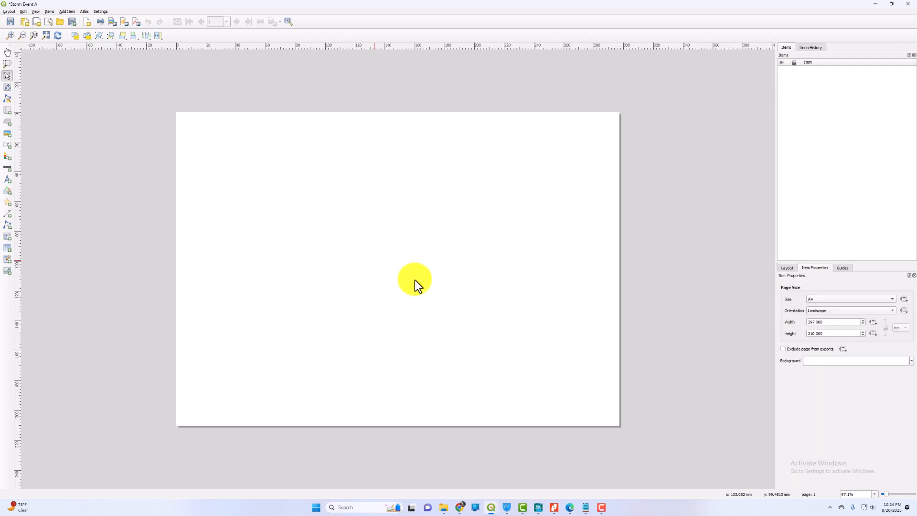
pyautogui.click(849, 299)
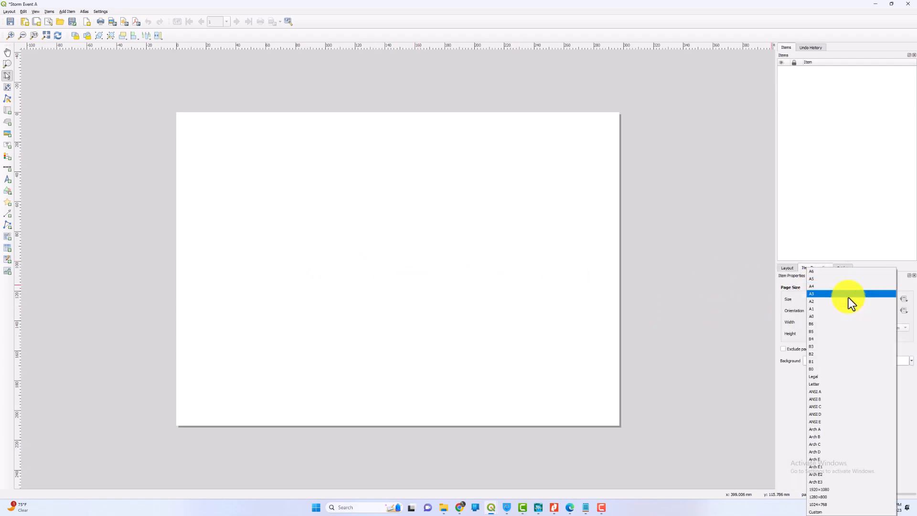
pyautogui.click(833, 399)
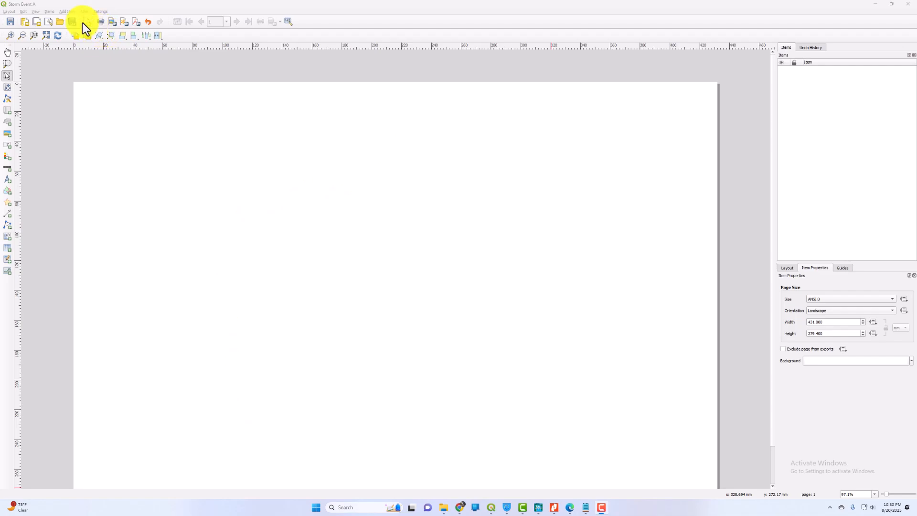
# - Show the layout grid and enable snapping to the grid
pyautogui.click(36, 11)
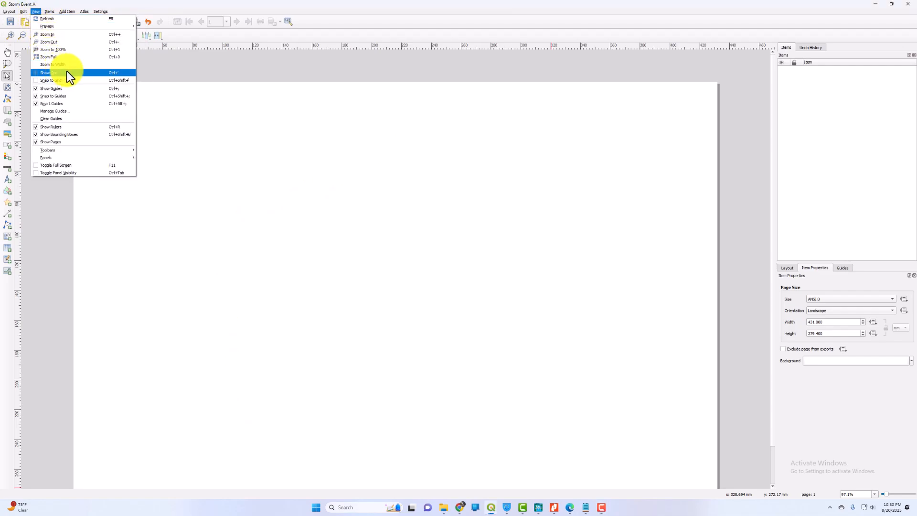
pyautogui.click(94, 75)
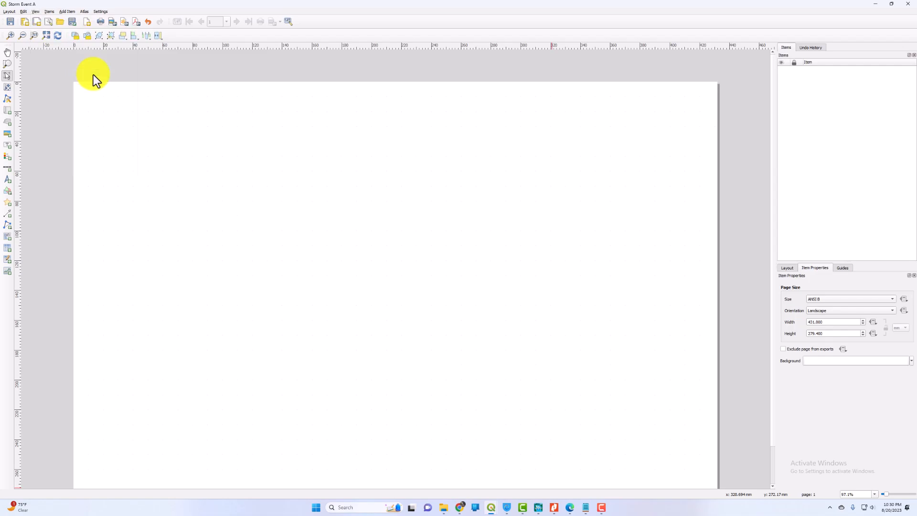
pyautogui.click(31, 12)
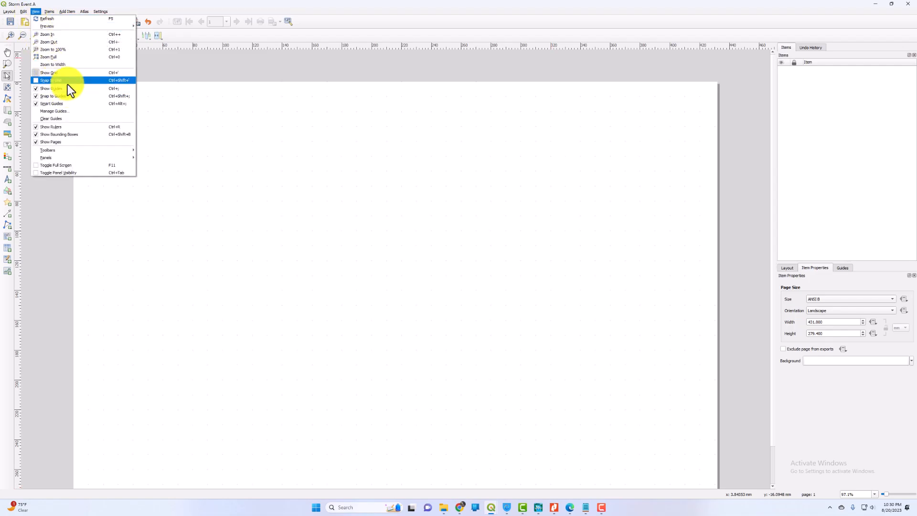
pyautogui.click(36, 81)
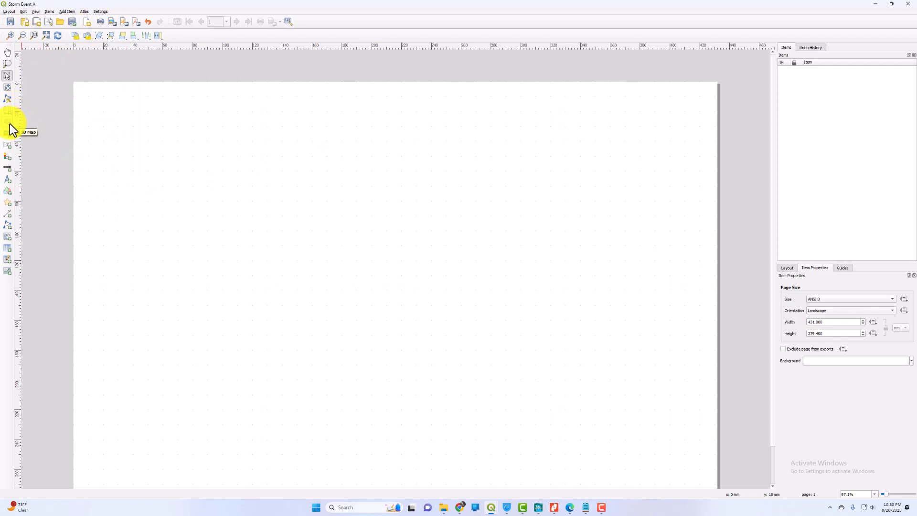
# - Add a map item about 320 mm wide and 250 mm high, leaving a wide blank strip along the page's left side
pyautogui.click(8, 110)
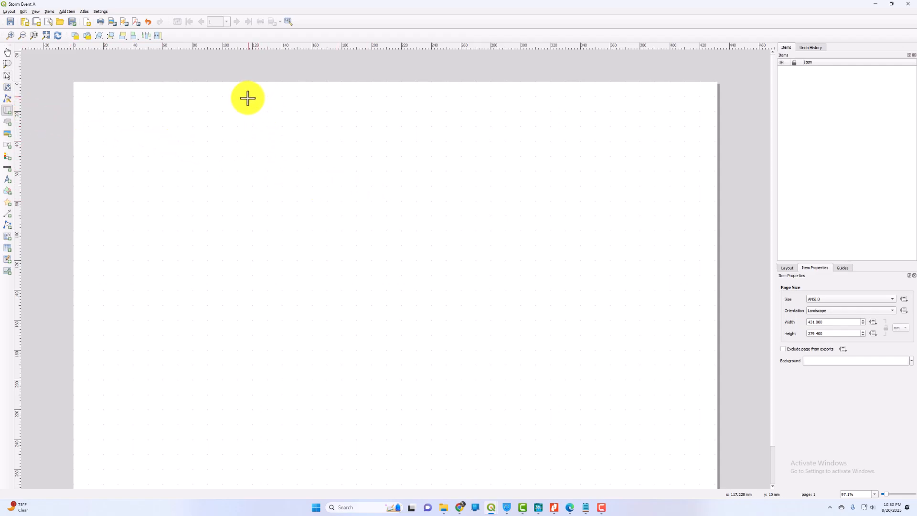
pyautogui.moveTo(224, 97)
pyautogui.mouseDown()
pyautogui.moveTo(653, 227)
pyautogui.moveTo(711, 346)
pyautogui.moveTo(686, 417)
pyautogui.moveTo(700, 469)
pyautogui.mouseUp()
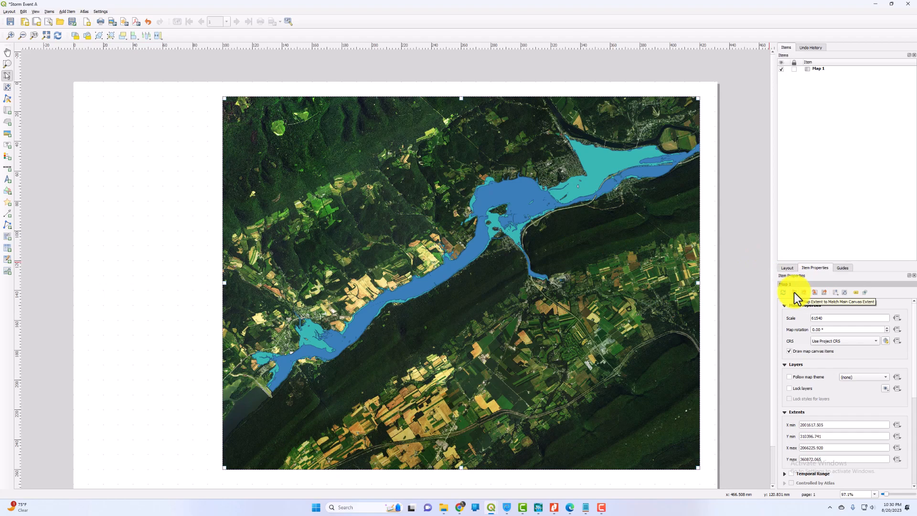
# - Zoom the main QGIS canvas in on the flooded bend around the islands, and match the layout map's extent to it
pyautogui.moveTo(616, 8); pyautogui.dragTo(611, 116)
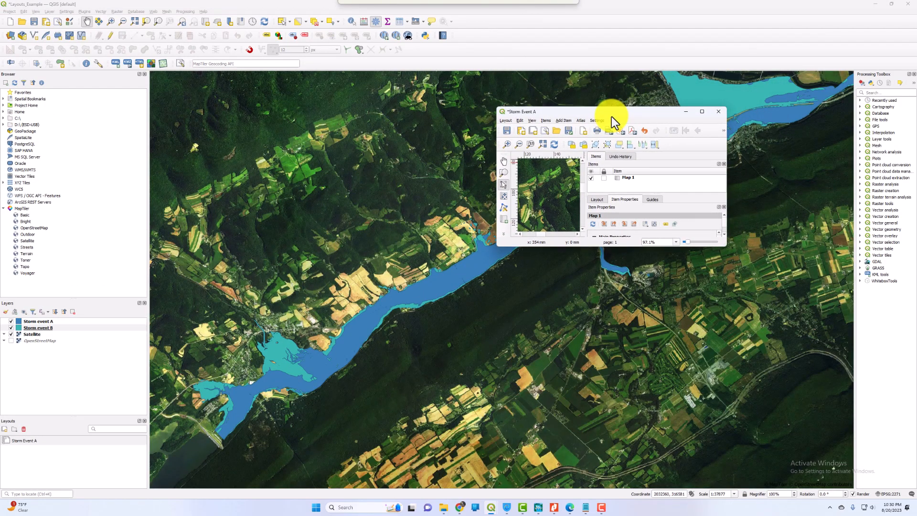
pyautogui.moveTo(393, 250); pyautogui.dragTo(485, 264)
pyautogui.scroll(2, 486, 258)
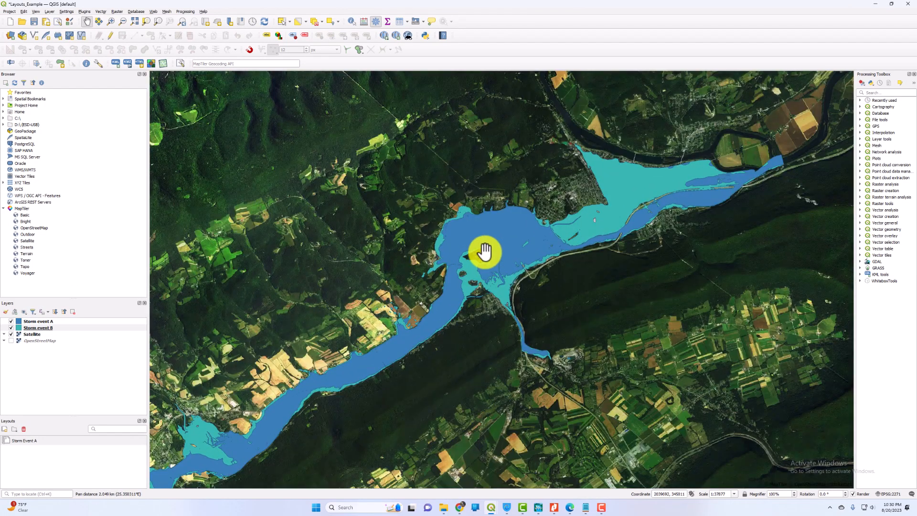
pyautogui.moveTo(530, 505)
pyautogui.click(529, 473)
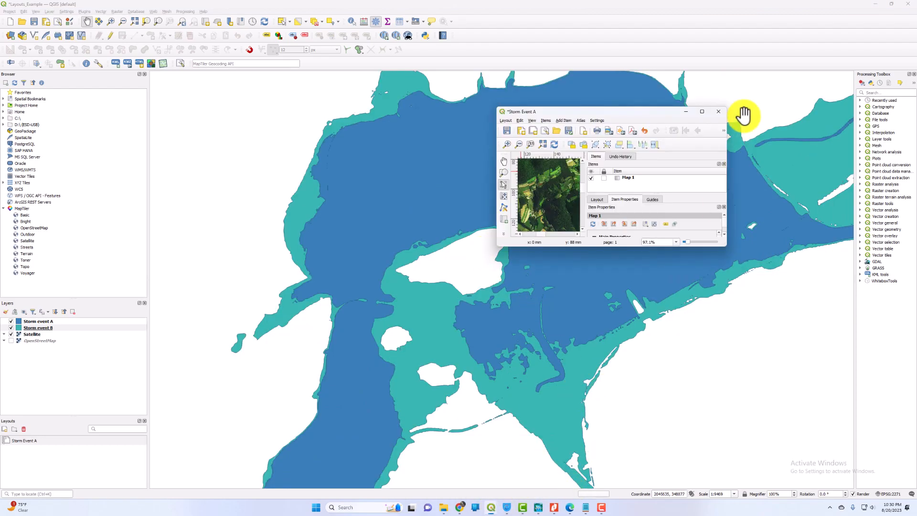
pyautogui.click(702, 111)
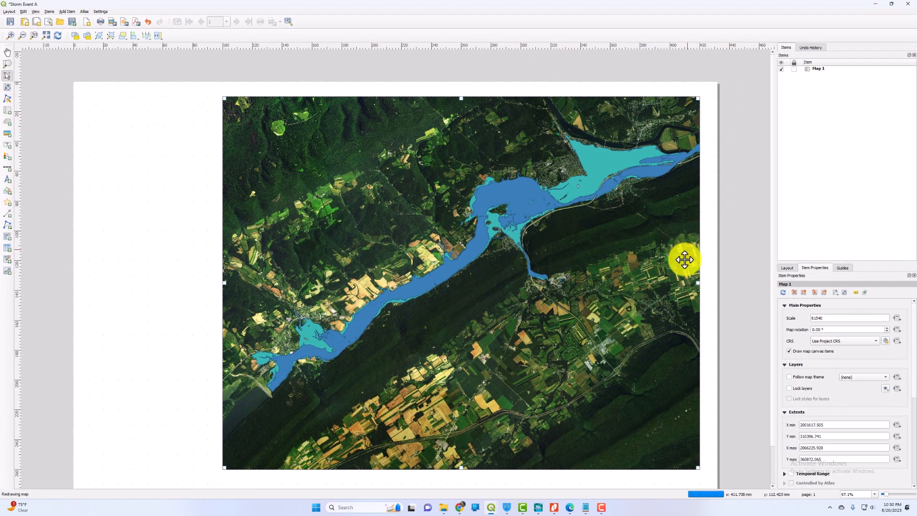
pyautogui.click(794, 292)
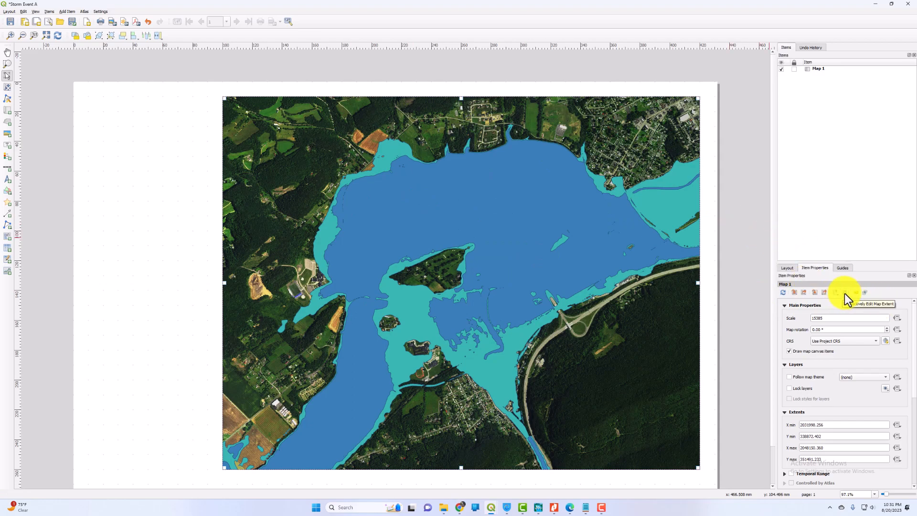
# - Zoom the map item's content out to a scale of 61540 showing the whole flooded river, and lock Map 1
pyautogui.click(844, 293)
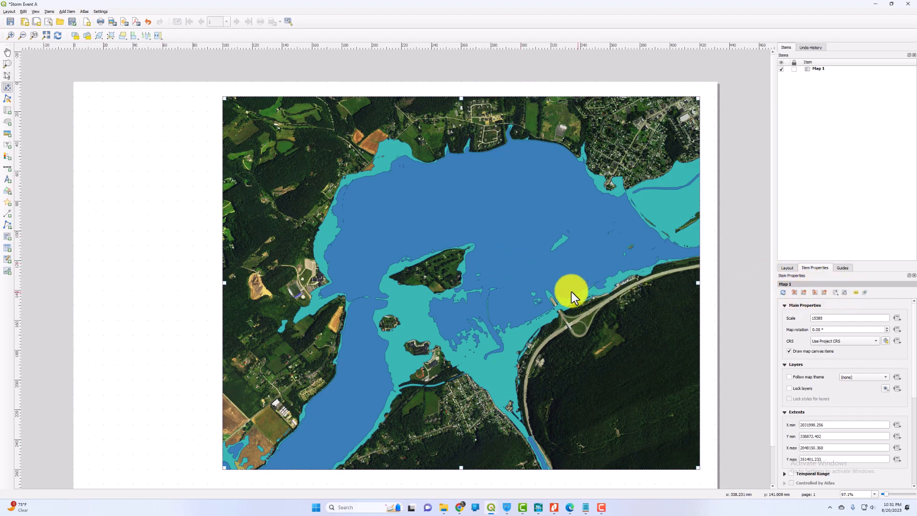
pyautogui.scroll(-4, 506, 272)
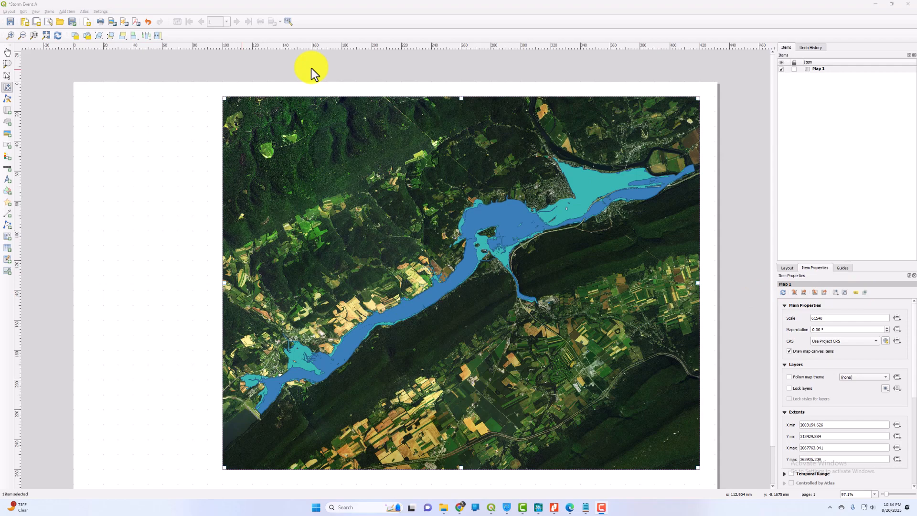
pyautogui.click(794, 70)
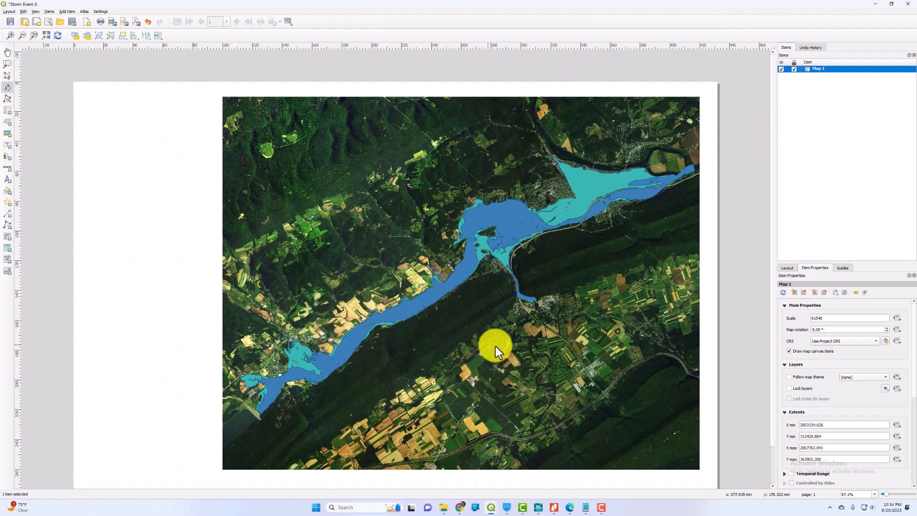
pyautogui.click(740, 105)
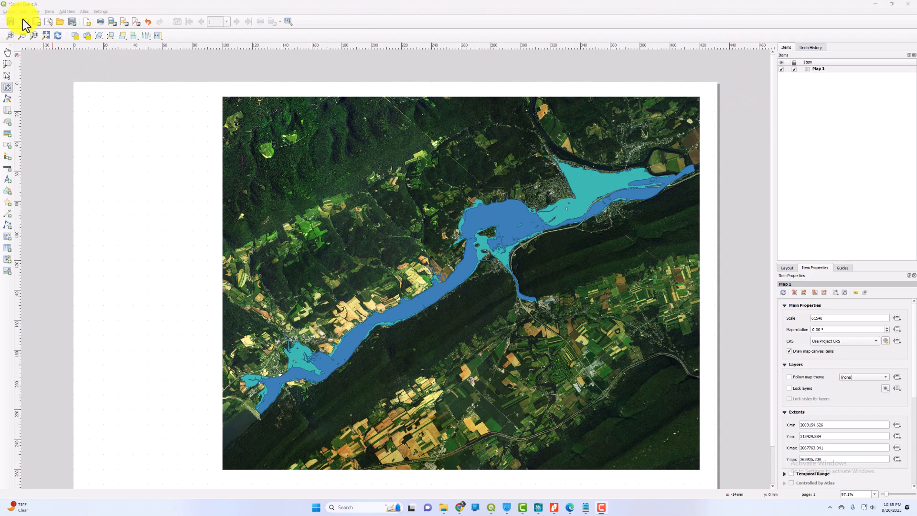
# - Add a legend in the upper part of the blank strip beside the map
pyautogui.click(50, 13)
pyautogui.moveTo(64, 14)
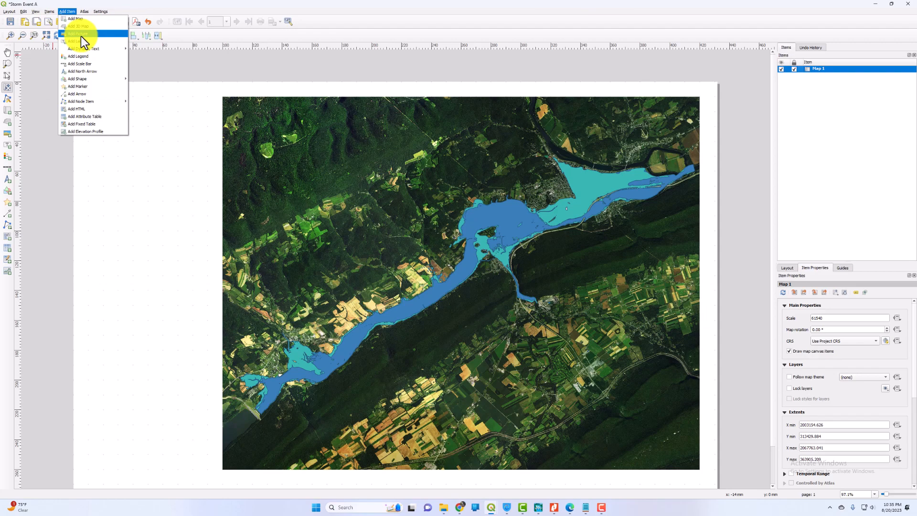
pyautogui.click(95, 56)
pyautogui.moveTo(89, 98); pyautogui.dragTo(208, 260)
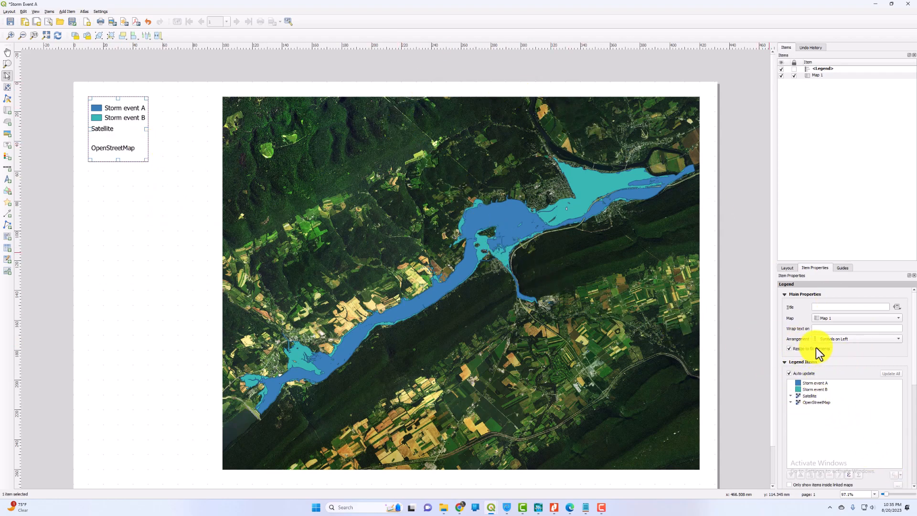
# - Turn off the legend's auto update and remove the Satellite and OpenStreetMap entries from it
pyautogui.click(817, 396)
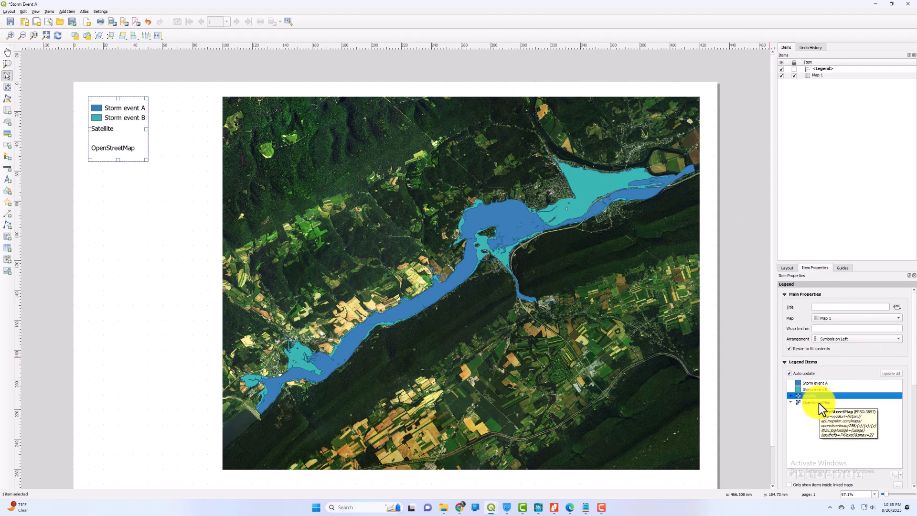
pyautogui.keyDown('shift'); pyautogui.click(819, 403); pyautogui.keyUp('shift')
pyautogui.scroll(-2, 815, 431)
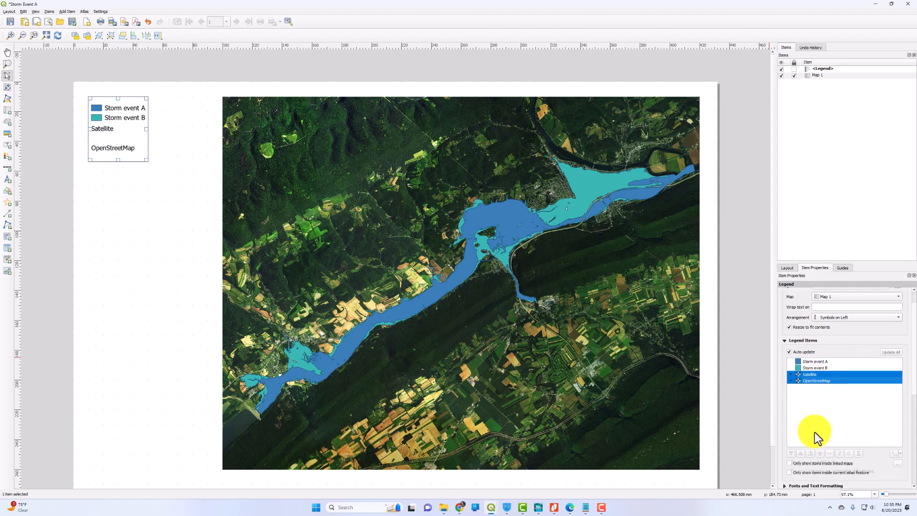
pyautogui.scroll(-1, 817, 432)
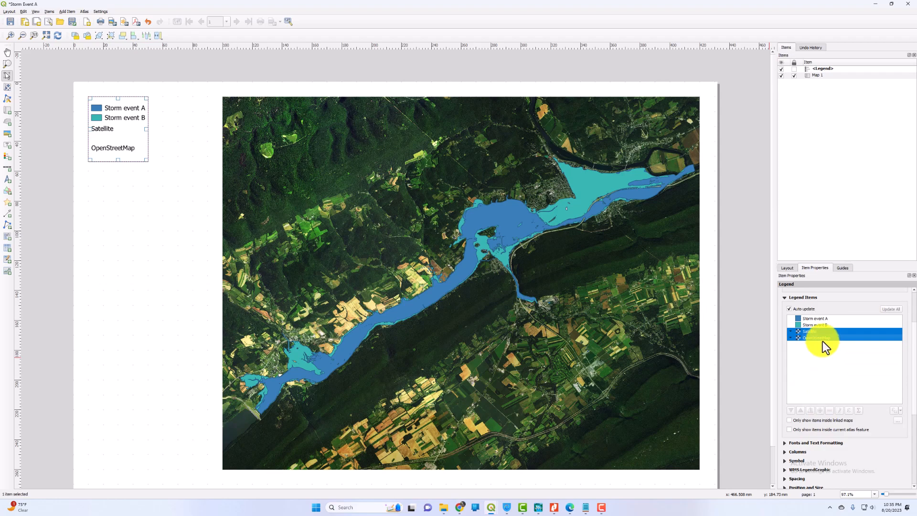
pyautogui.scroll(-1, 807, 397)
pyautogui.scroll(2, 814, 405)
pyautogui.click(787, 330)
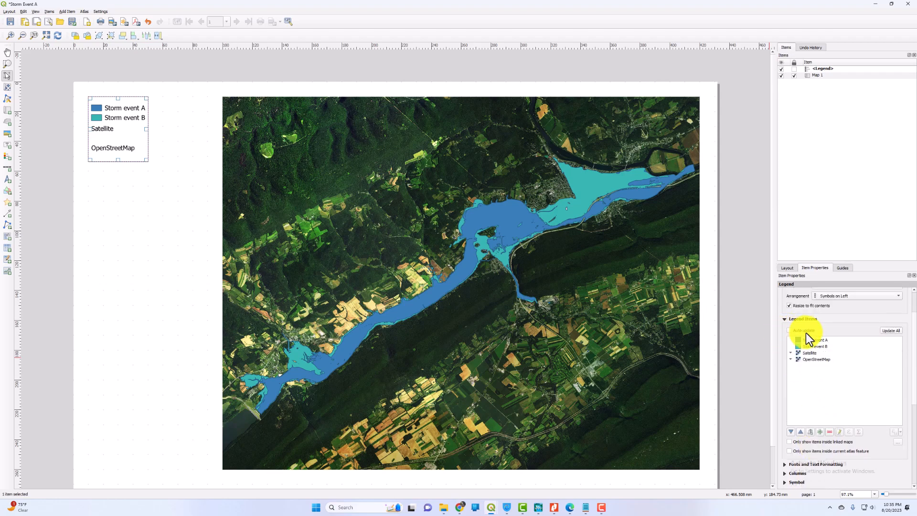
pyautogui.click(799, 353)
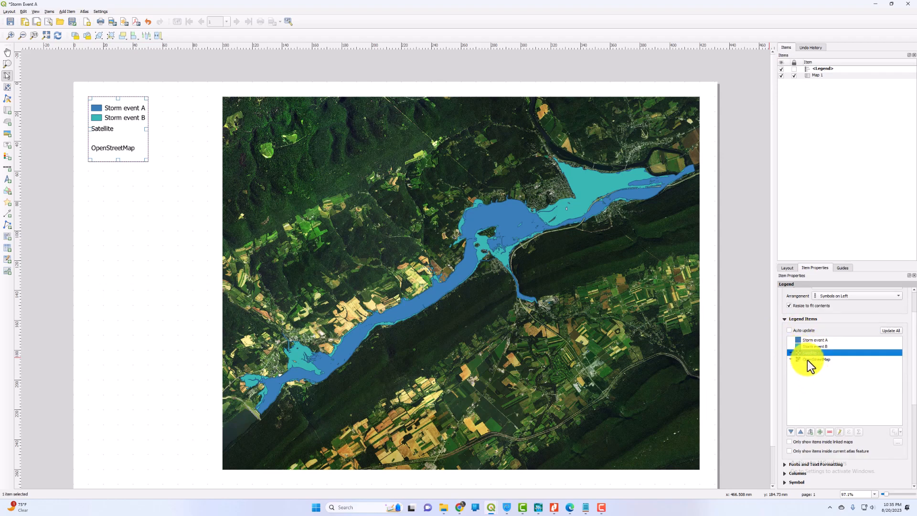
pyautogui.keyDown('shift'); pyautogui.click(807, 360); pyautogui.keyUp('shift')
pyautogui.click(830, 432)
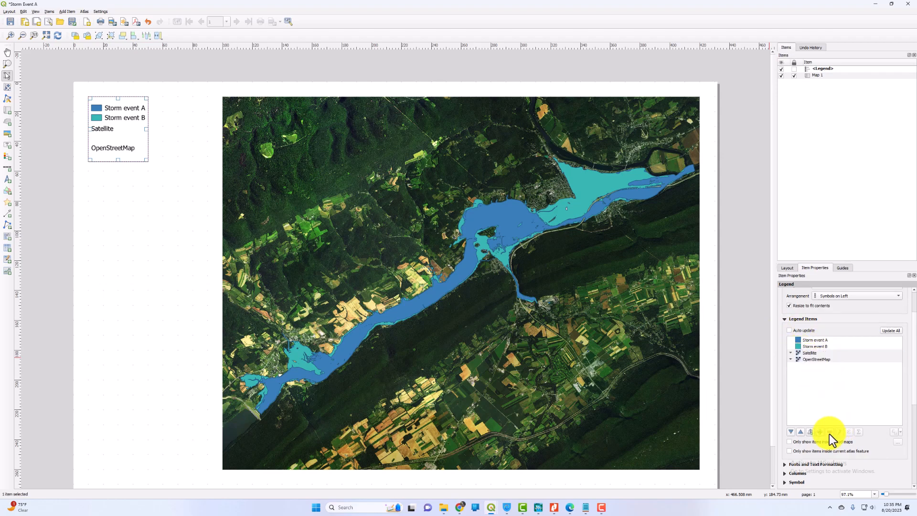
# - Give the legend the title Legend
pyautogui.scroll(3, 833, 361)
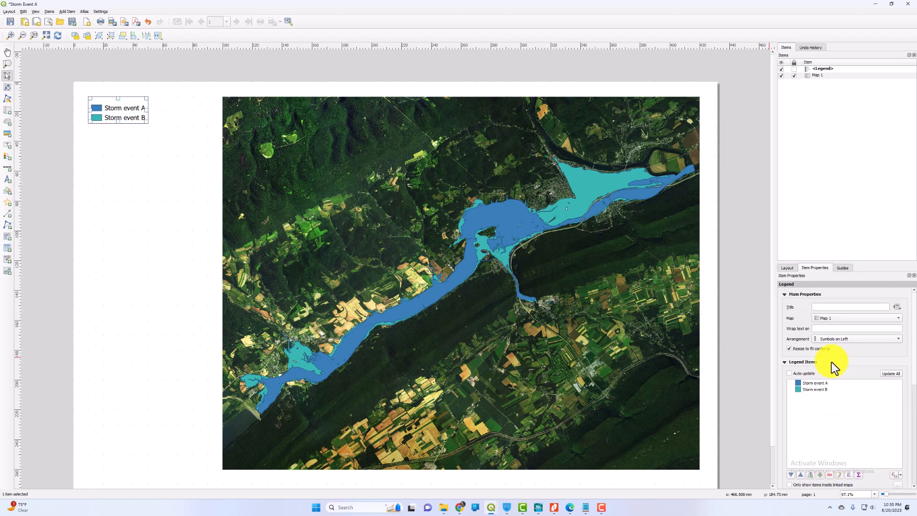
pyautogui.click(826, 308)
pyautogui.write('Legend')
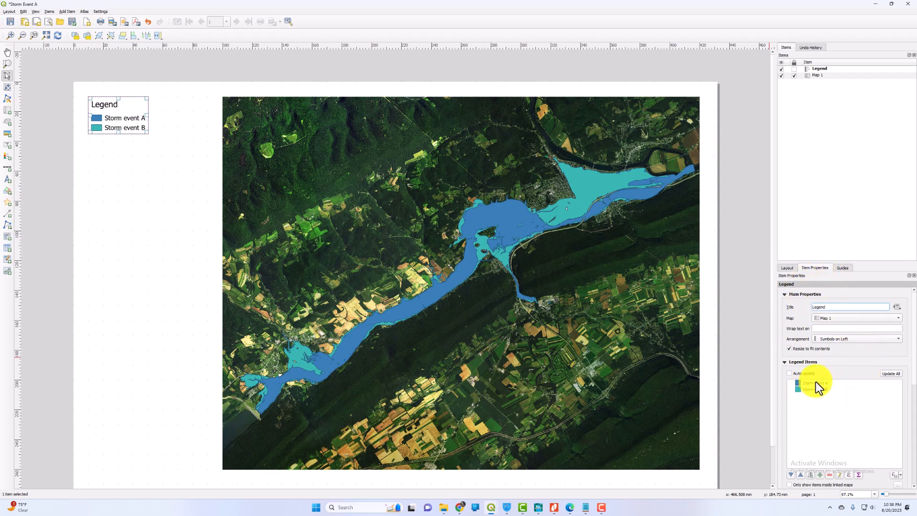
# - Set the legend title's font size to 36 points
pyautogui.scroll(-1, 812, 364)
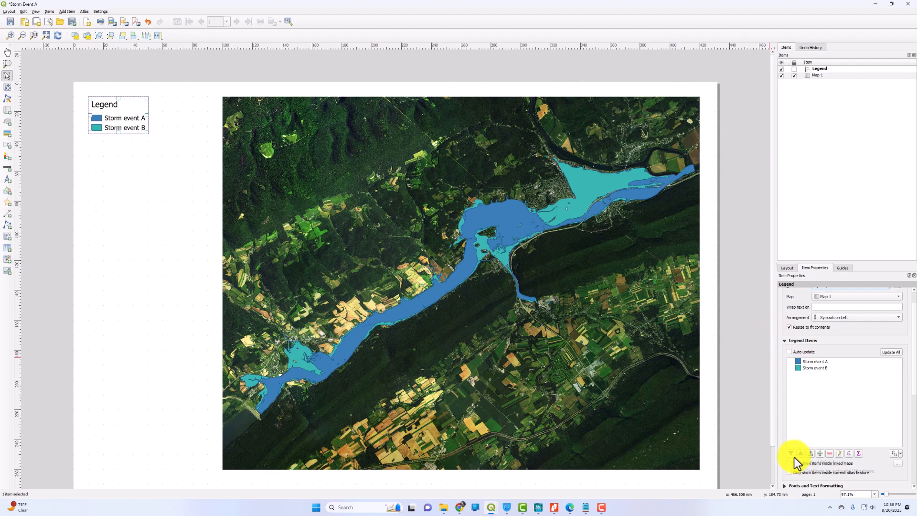
pyautogui.scroll(-3, 805, 446)
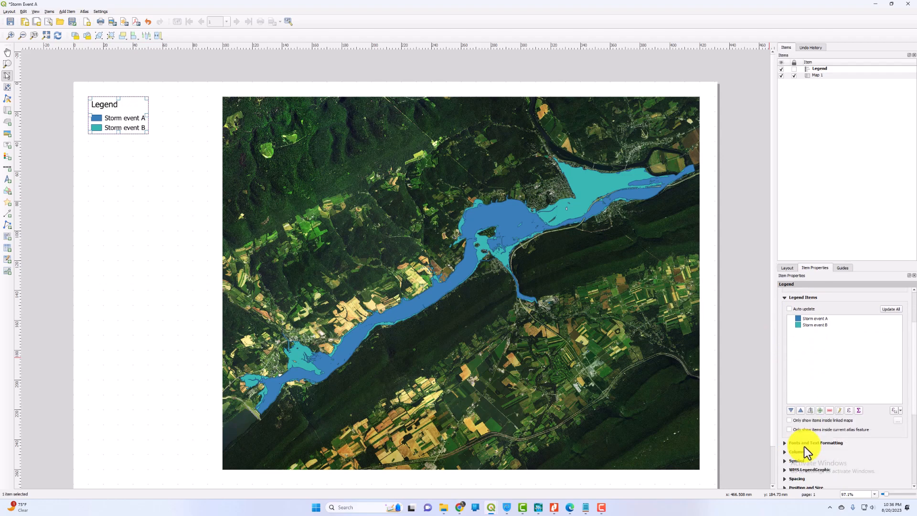
pyautogui.click(784, 422)
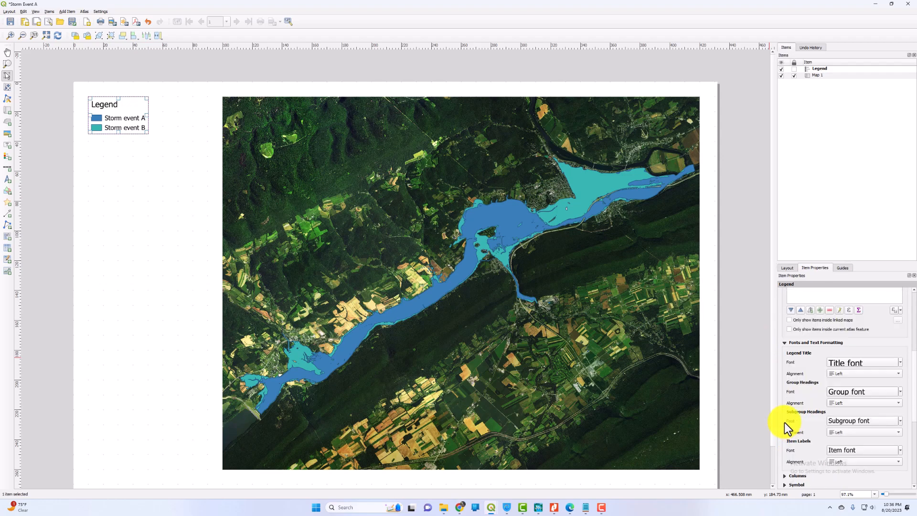
pyautogui.click(784, 345)
pyautogui.scroll(5, 789, 356)
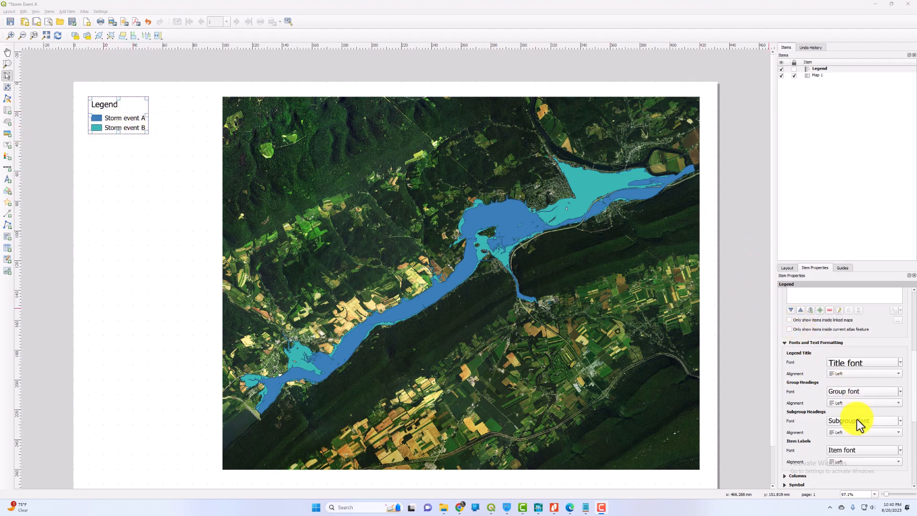
pyautogui.click(900, 364)
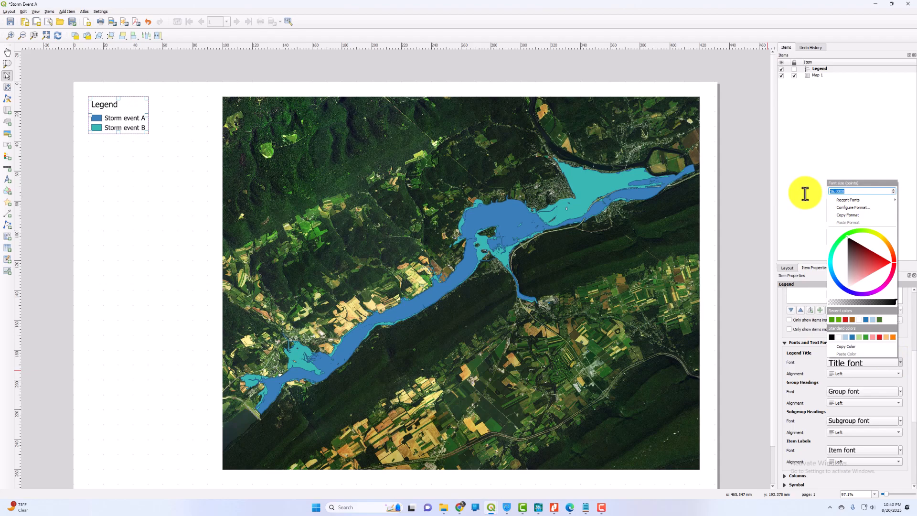
pyautogui.write('32')
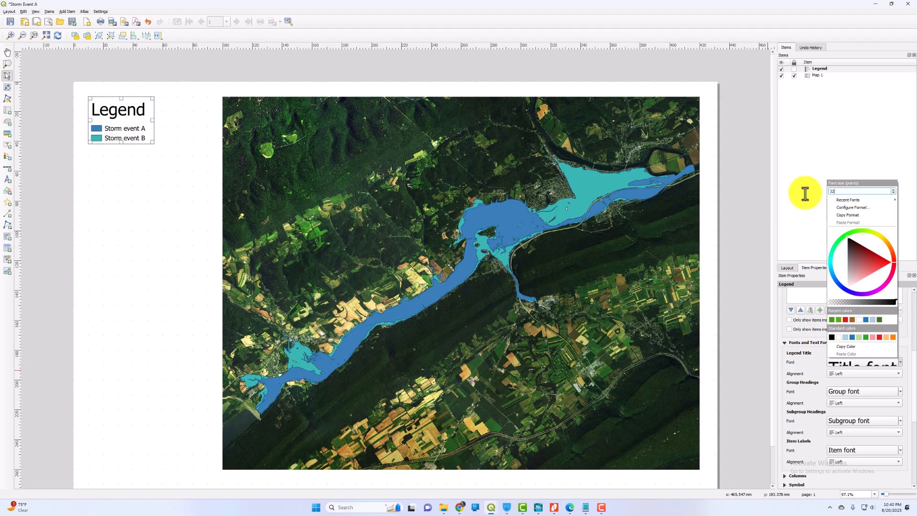
pyautogui.press('BackSpace')
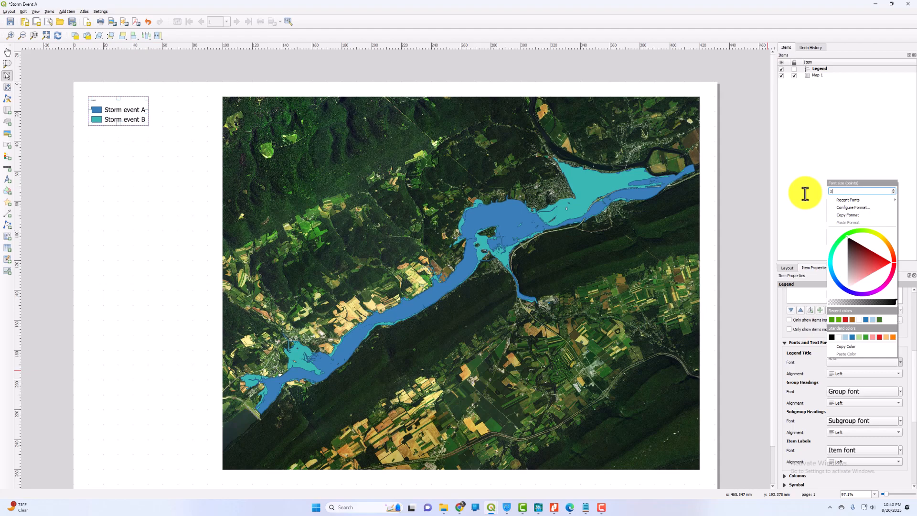
pyautogui.write('36')
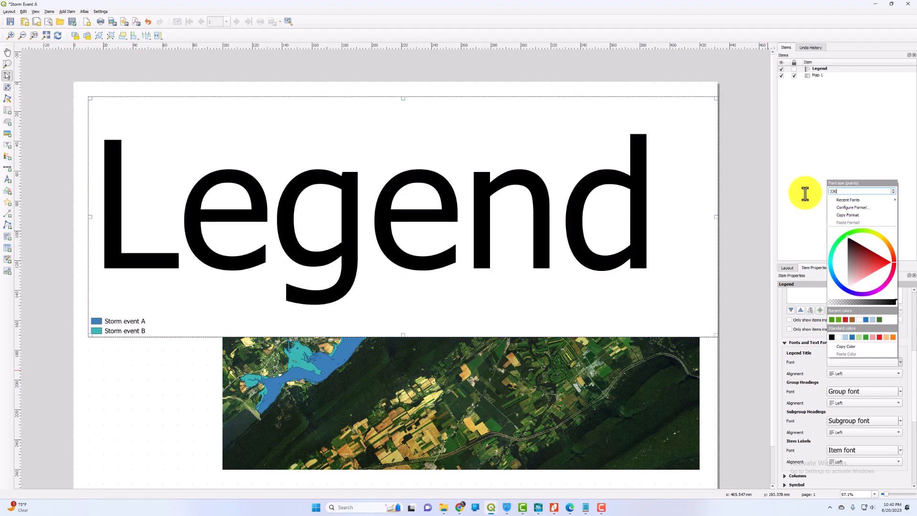
pyautogui.press('BackSpace')
pyautogui.press('BackSpace')
pyautogui.write('6')
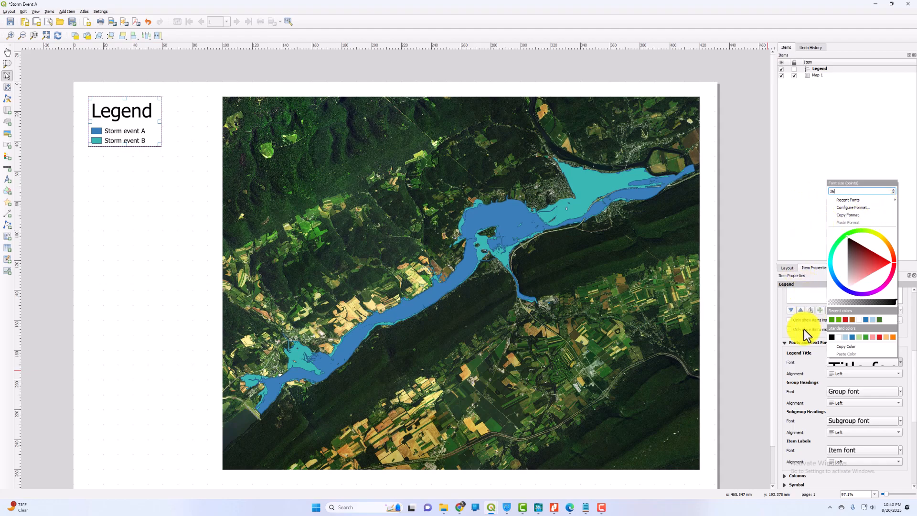
pyautogui.click(805, 360)
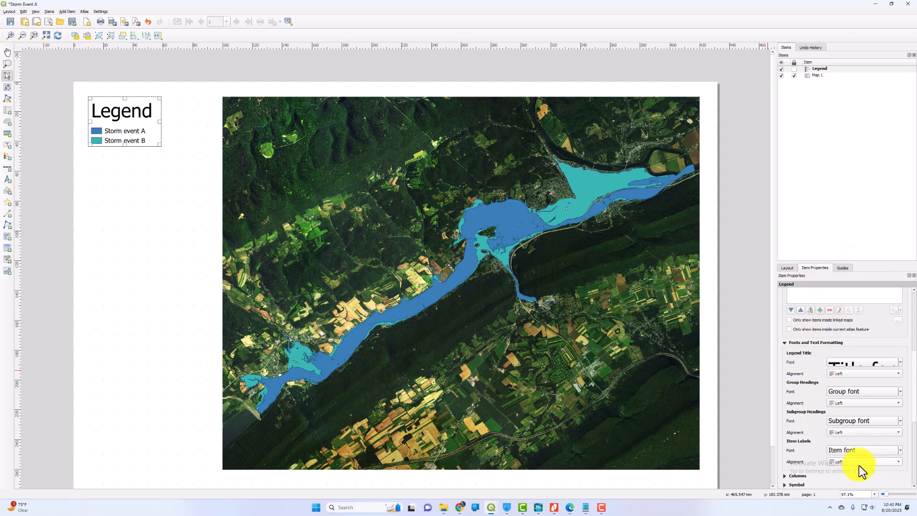
# - Set the font size of the legend's item labels to 18 points
pyautogui.click(899, 451)
pyautogui.moveTo(847, 278); pyautogui.dragTo(813, 281)
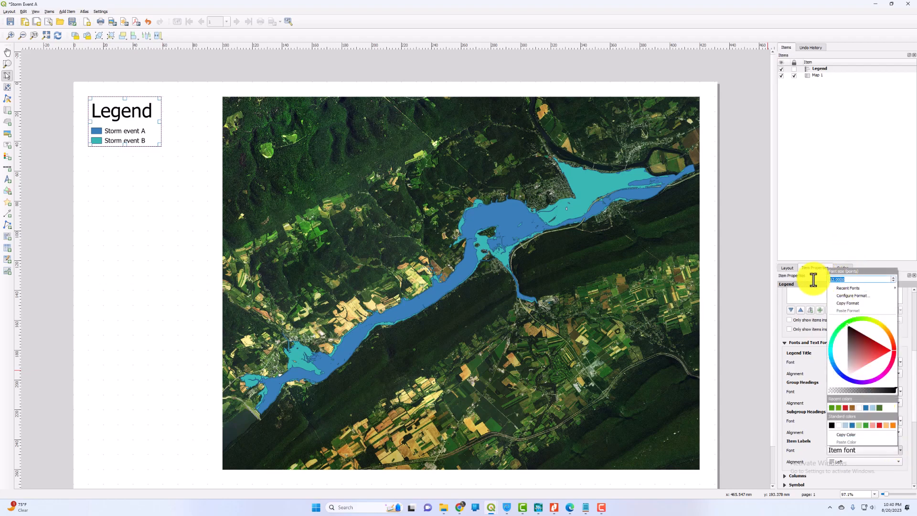
pyautogui.write('18')
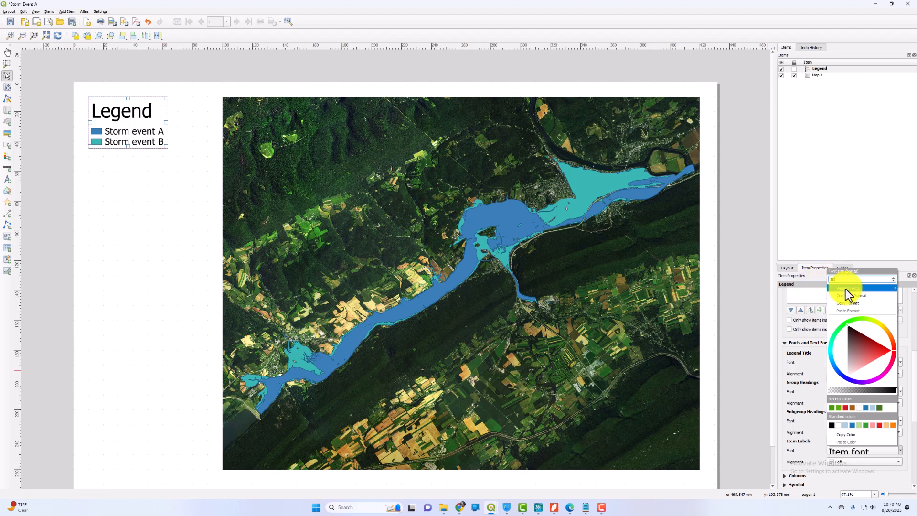
pyautogui.click(784, 280)
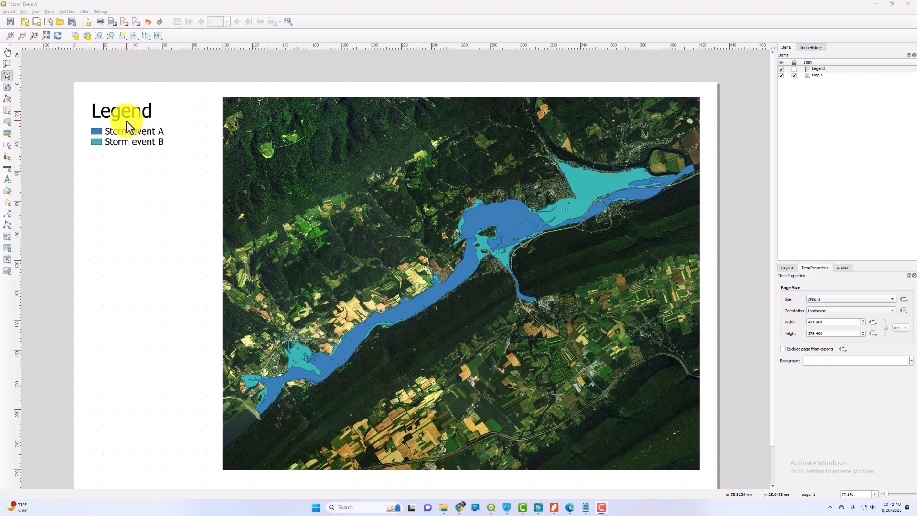
# - Move the legend sideways toward the map so it sits centred in the blank strip, and lock it
pyautogui.click(119, 119)
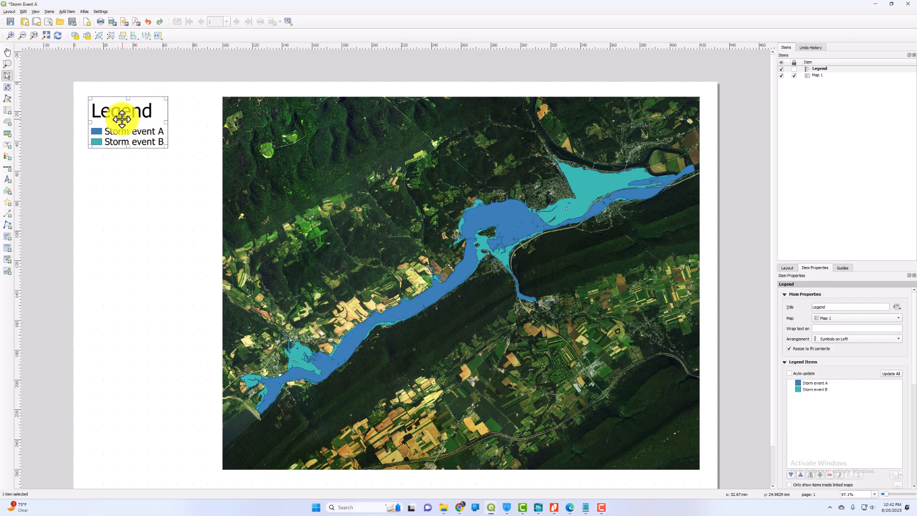
pyautogui.moveTo(127, 119); pyautogui.dragTo(152, 123)
pyautogui.click(134, 166)
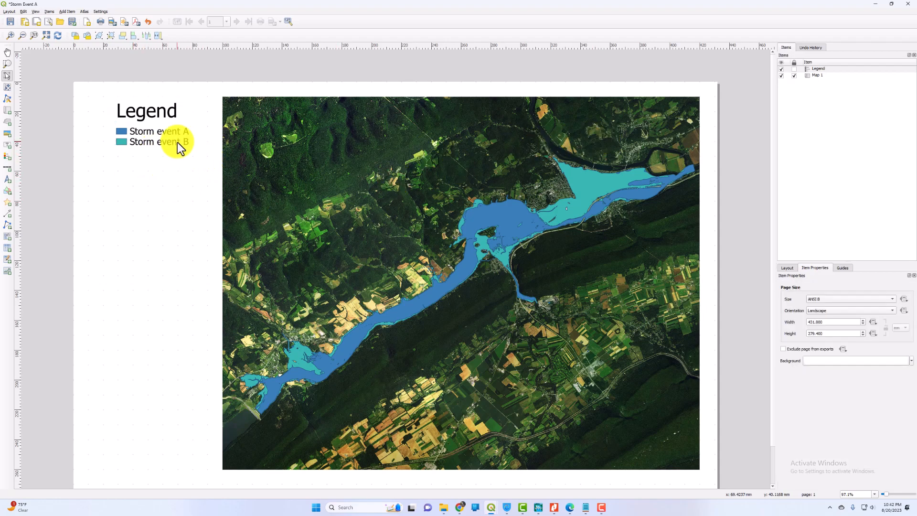
pyautogui.click(795, 69)
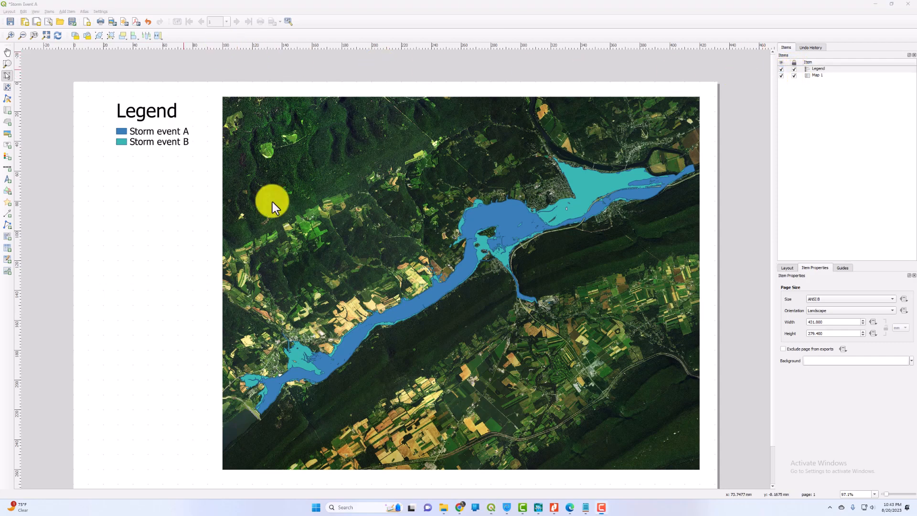
# - Add a second map about 80 mm square in the blank strip beside the main map, aligned with the main map's bottom edge
pyautogui.click(8, 110)
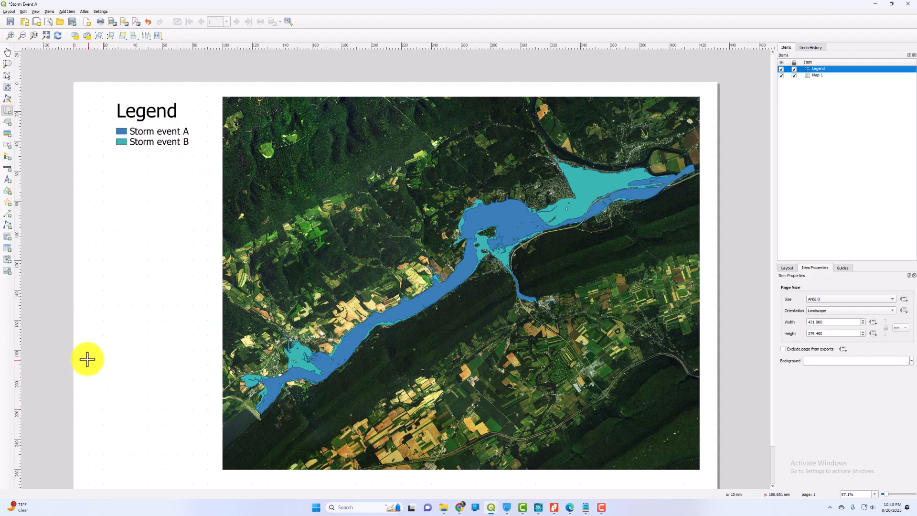
pyautogui.moveTo(88, 350); pyautogui.dragTo(206, 469)
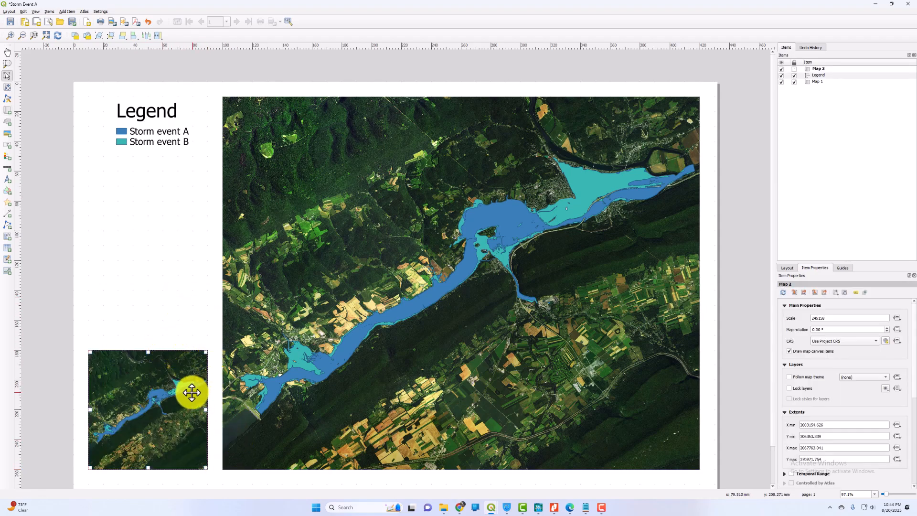
pyautogui.moveTo(191, 391)
pyautogui.mouseDown()
pyautogui.moveTo(205, 394)
pyautogui.moveTo(177, 385)
pyautogui.mouseUp()
pyautogui.click(182, 326)
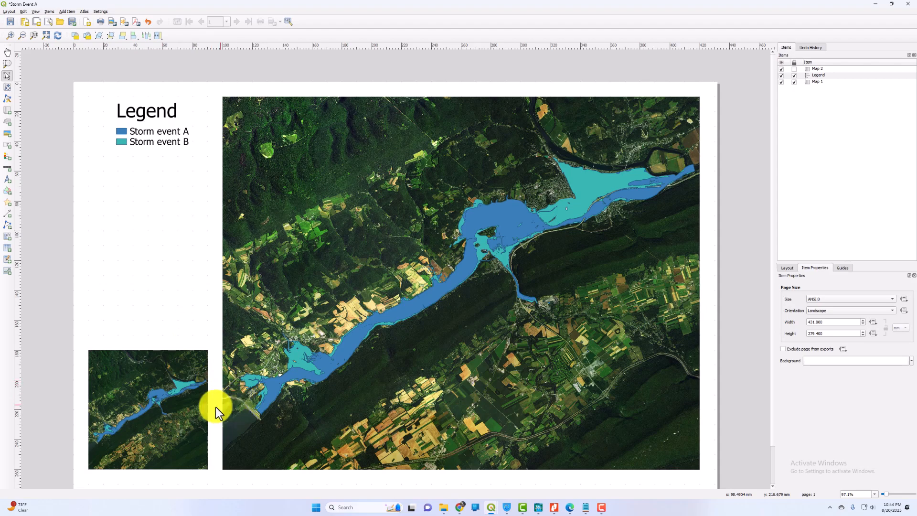
# - Enable a black frame around the small inset map
pyautogui.click(188, 409)
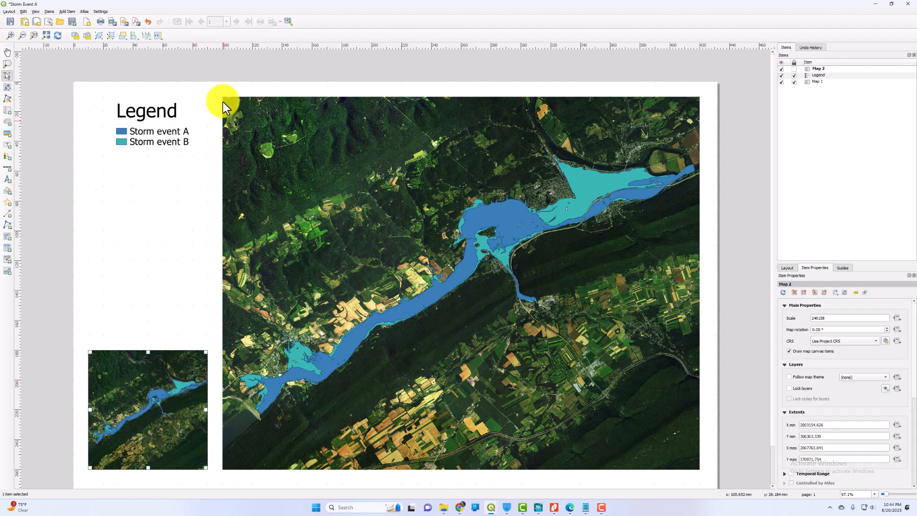
pyautogui.click(170, 259)
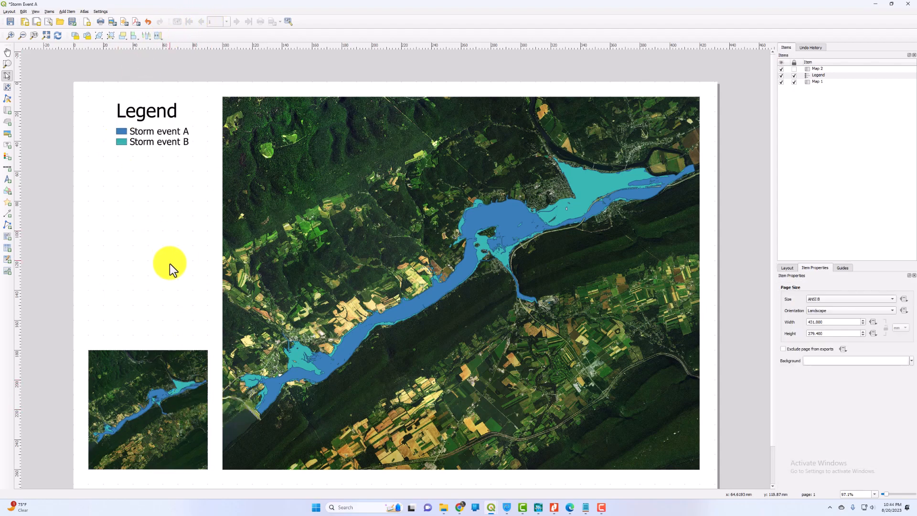
pyautogui.click(179, 437)
pyautogui.scroll(-5, 781, 419)
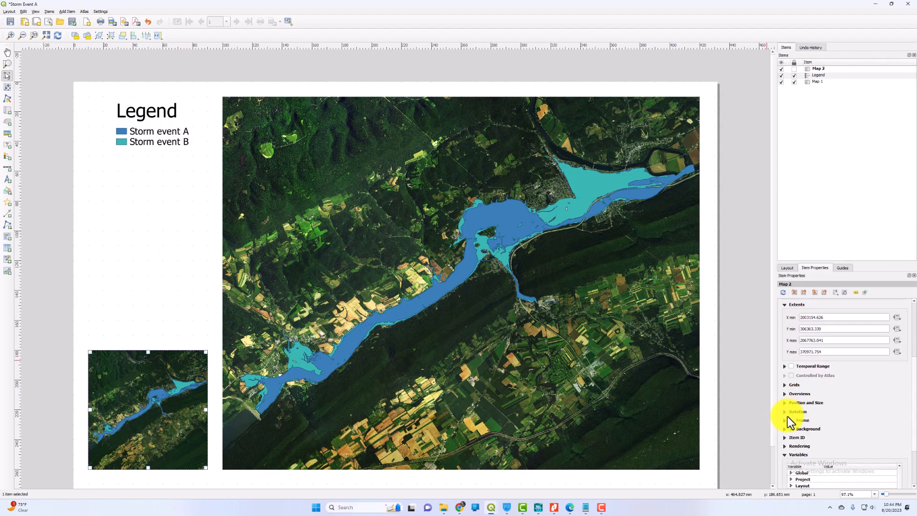
pyautogui.click(792, 421)
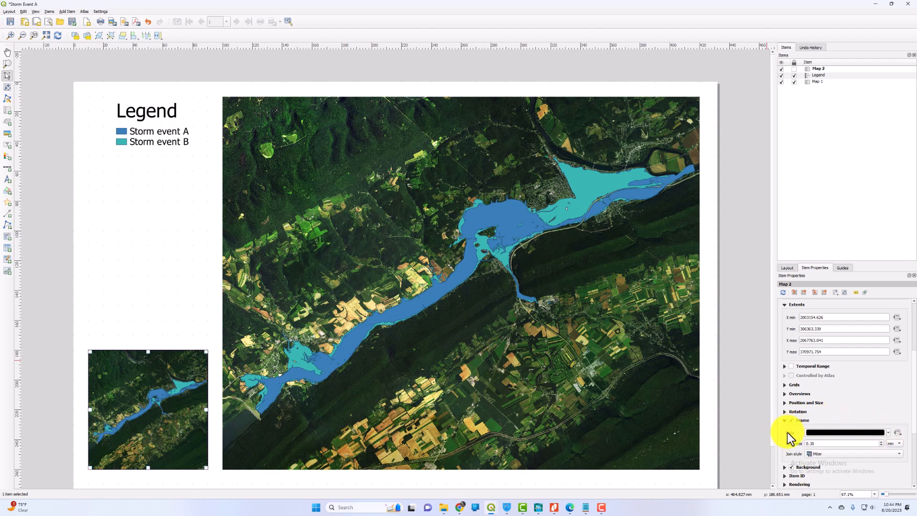
# - Increase the thickness of the inset map's frame and lock the inset map in the layout
pyautogui.click(839, 444)
pyautogui.press('BackSpace')
pyautogui.press('BackSpace')
pyautogui.press('BackSpace')
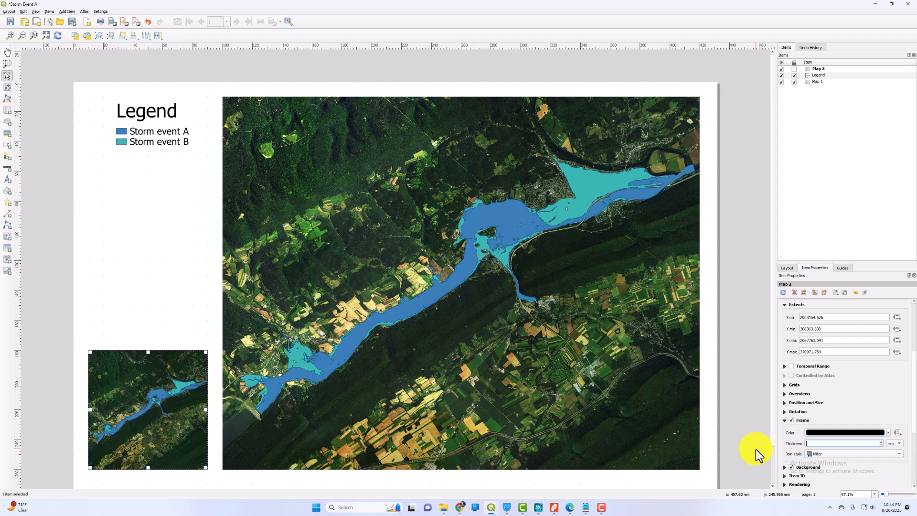
pyautogui.click(200, 308)
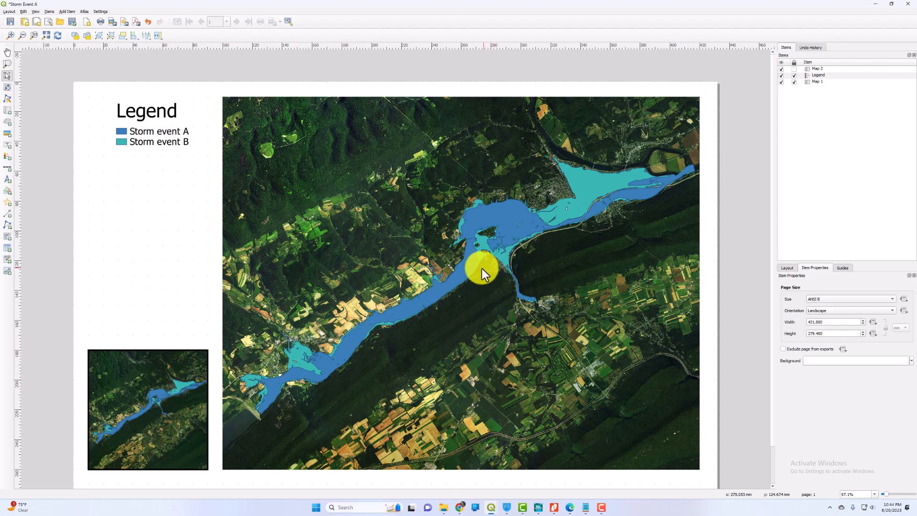
pyautogui.click(794, 82)
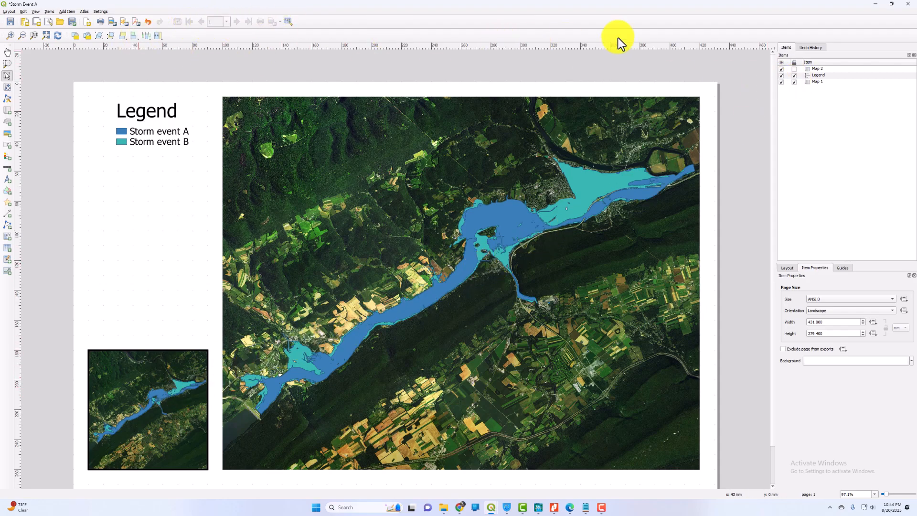
pyautogui.click(795, 71)
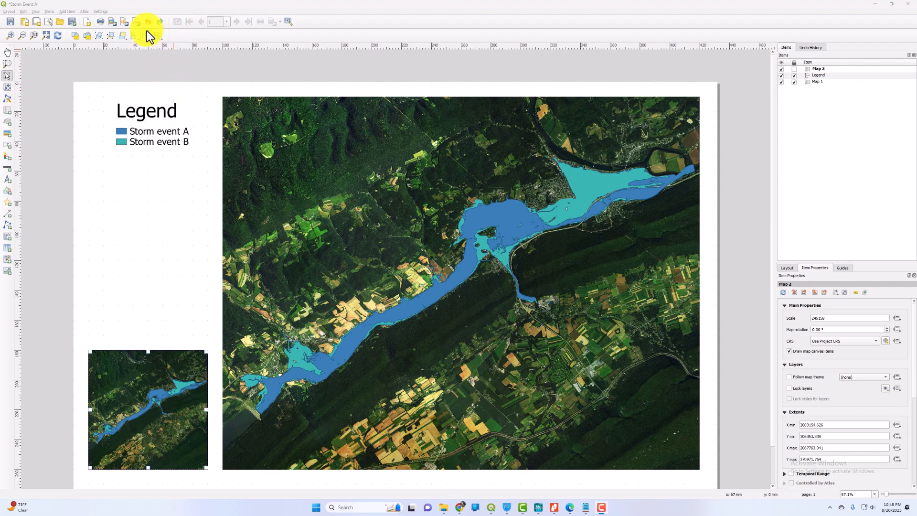
# - Draw a closed rectangular polyline about 80 mm wide around the legend strip and inset map, level with the main map's top and bottom edges
pyautogui.click(7, 229)
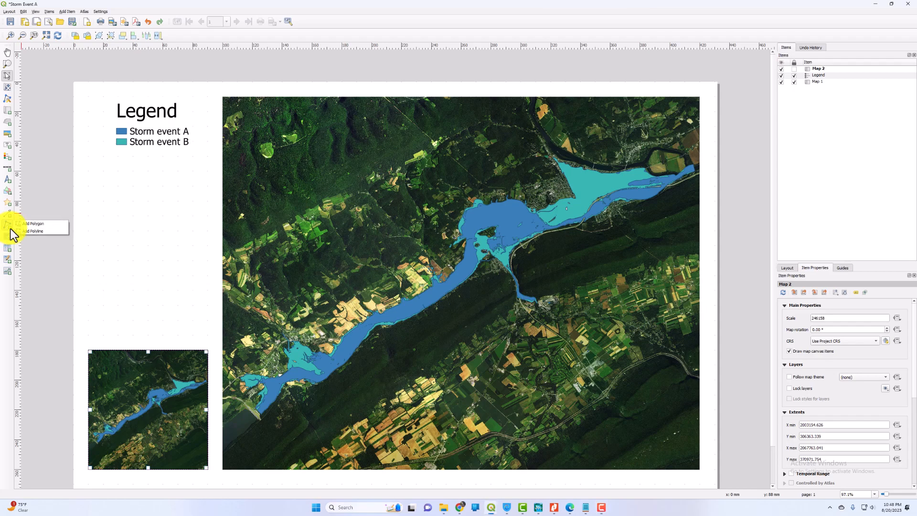
pyautogui.click(39, 225)
pyautogui.click(42, 232)
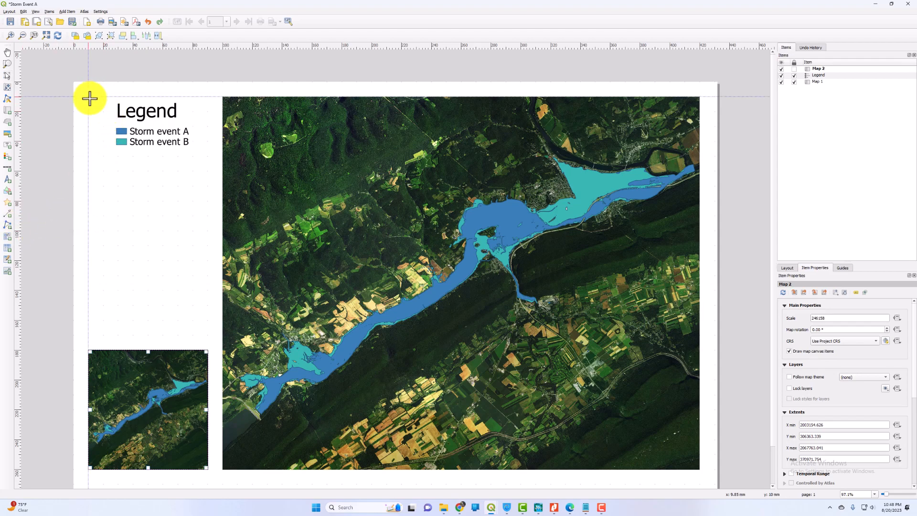
pyautogui.click(88, 97)
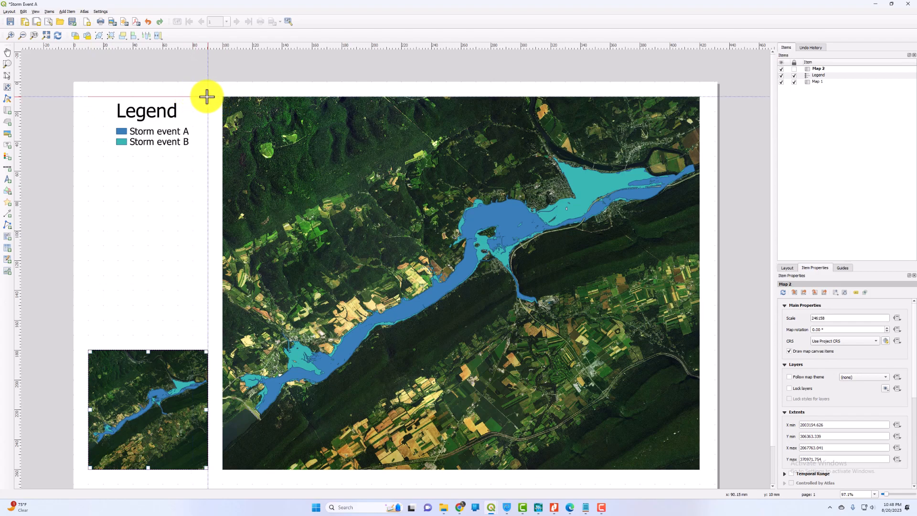
pyautogui.click(208, 97)
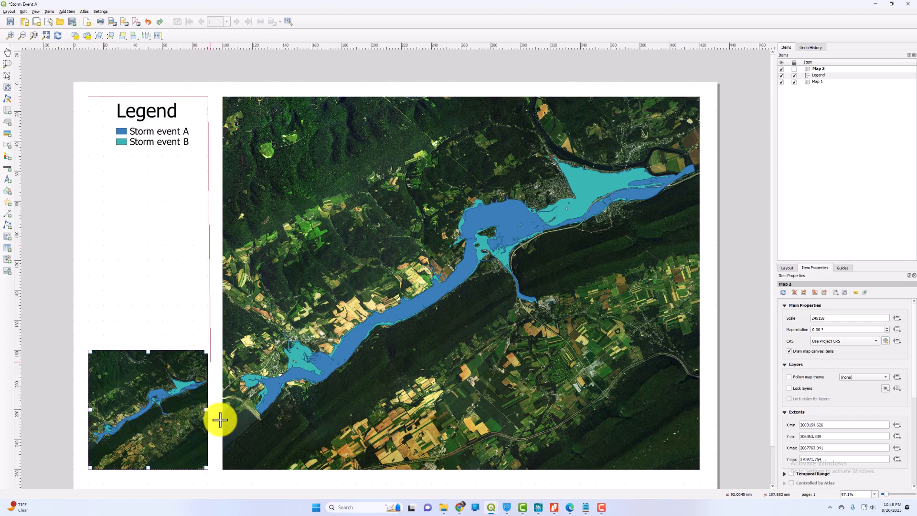
pyautogui.click(207, 469)
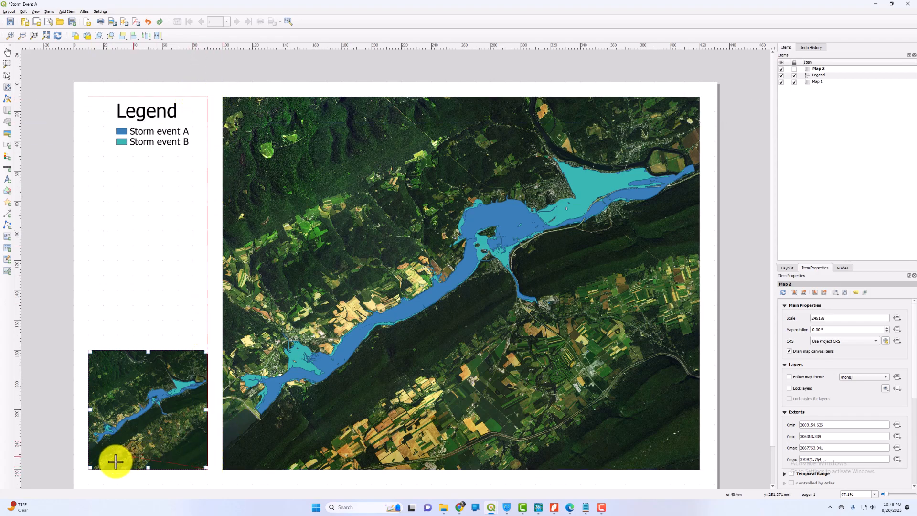
pyautogui.click(89, 470)
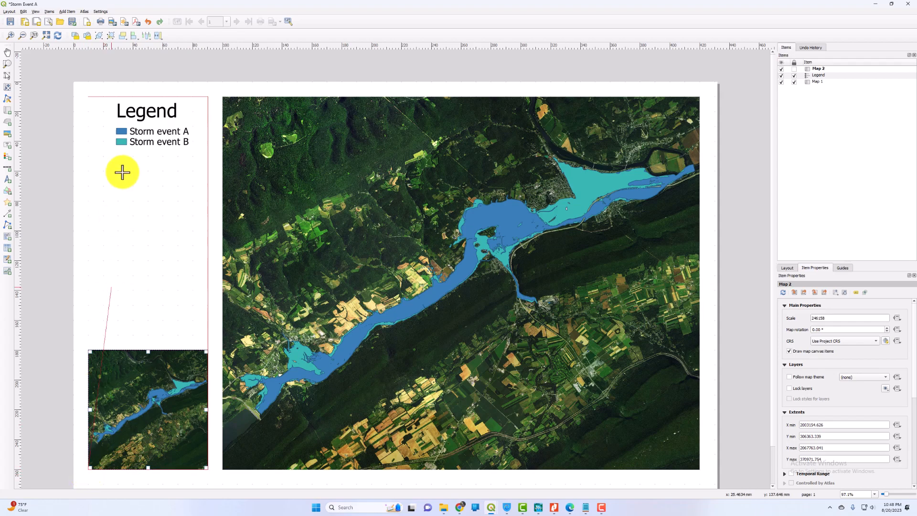
pyautogui.rightClick(89, 98)
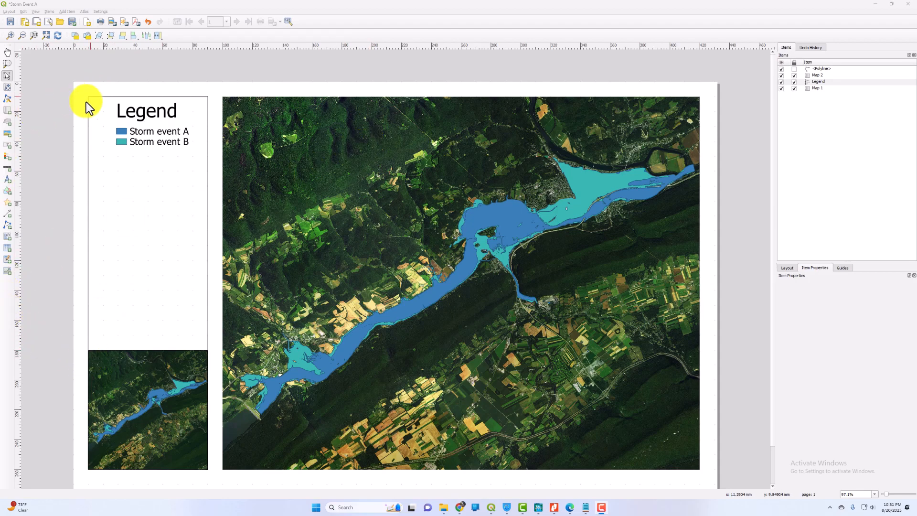
# - Draw a horizontal polyline across the legend strip at about 150 mm down the page, leaving a title box above the inset map
pyautogui.click(9, 226)
pyautogui.click(41, 233)
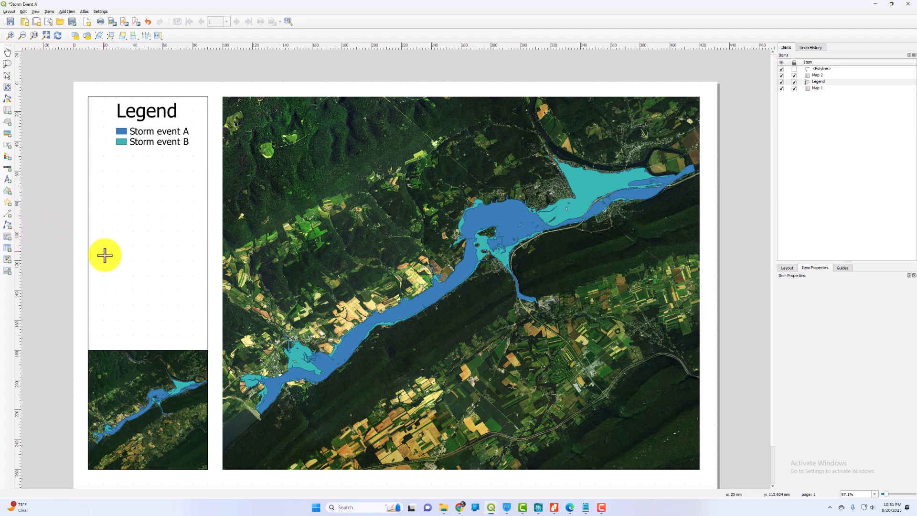
pyautogui.click(87, 306)
pyautogui.click(208, 307)
pyautogui.rightClick(208, 306)
pyautogui.click(174, 291)
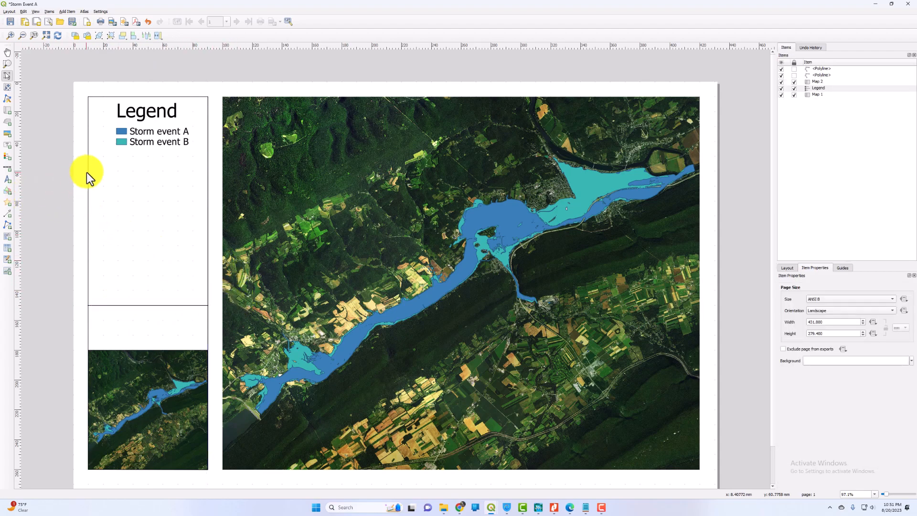
# - Add a text label sized to fill the box between the divider line and the inset map, and lock both polylines
pyautogui.click(9, 147)
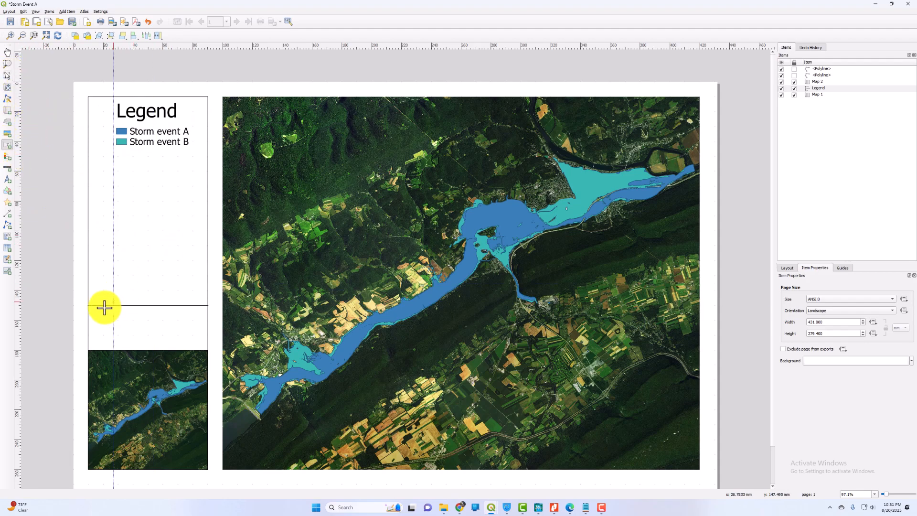
pyautogui.click(89, 306)
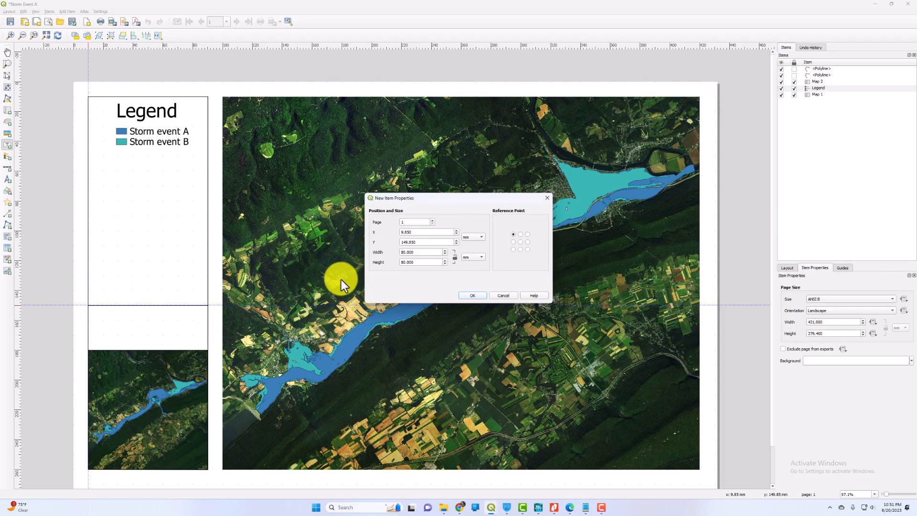
pyautogui.click(472, 295)
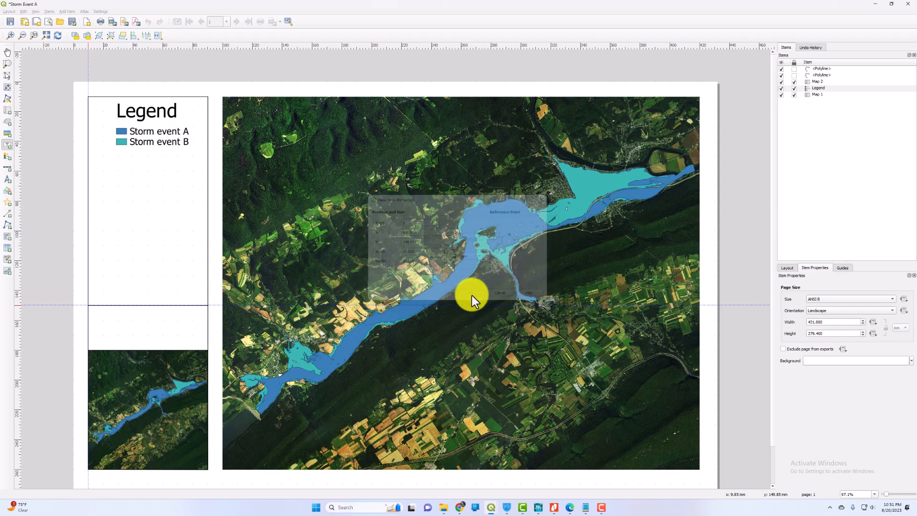
pyautogui.moveTo(206, 423); pyautogui.dragTo(204, 349)
pyautogui.moveTo(90, 307); pyautogui.dragTo(89, 305)
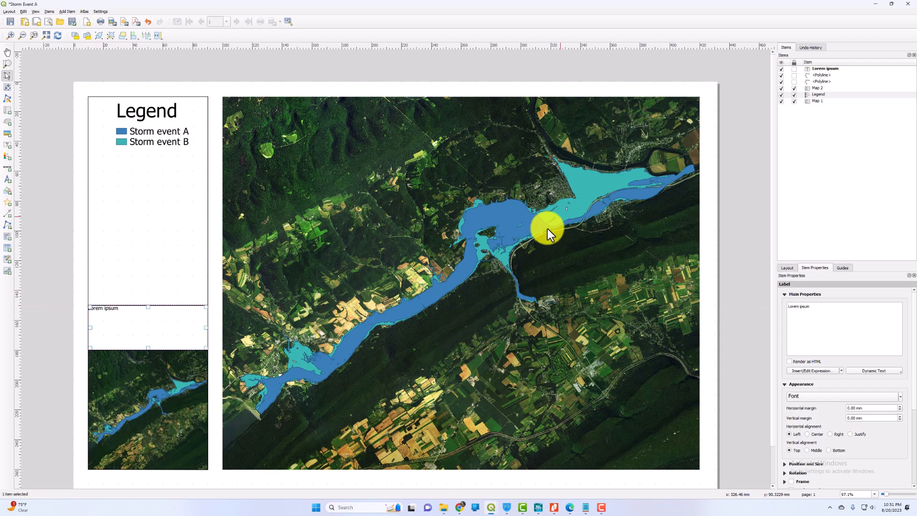
pyautogui.click(795, 93)
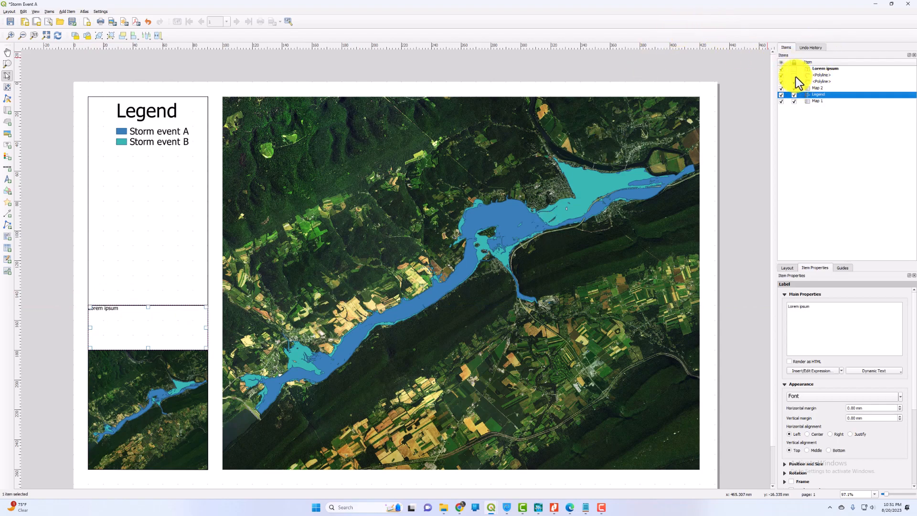
# - Replace the label's placeholder text with "Storm Event A" and "Results" on two separate lines
pyautogui.click(819, 68)
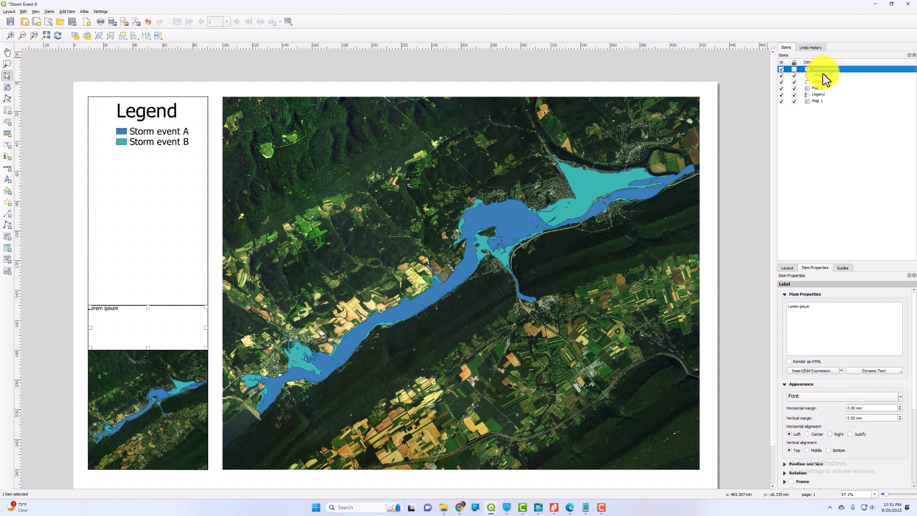
pyautogui.moveTo(827, 327); pyautogui.dragTo(753, 307)
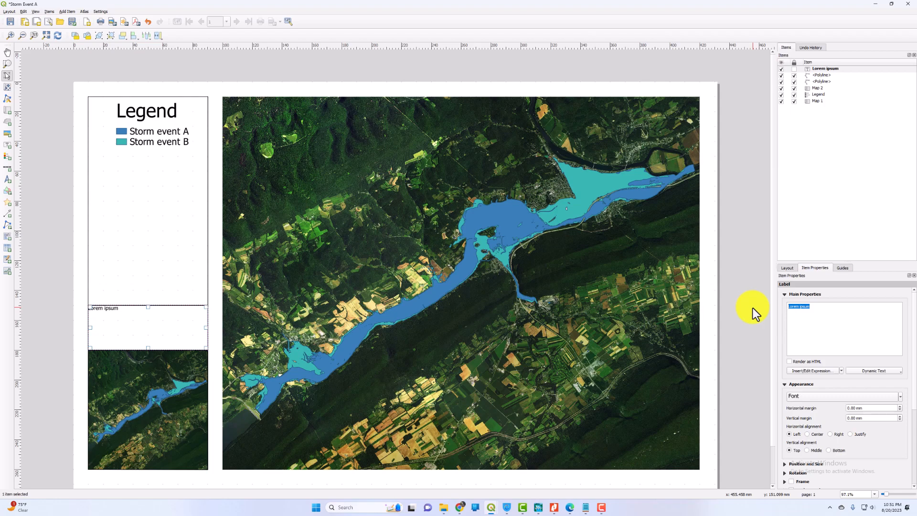
pyautogui.write('Storm Event A')
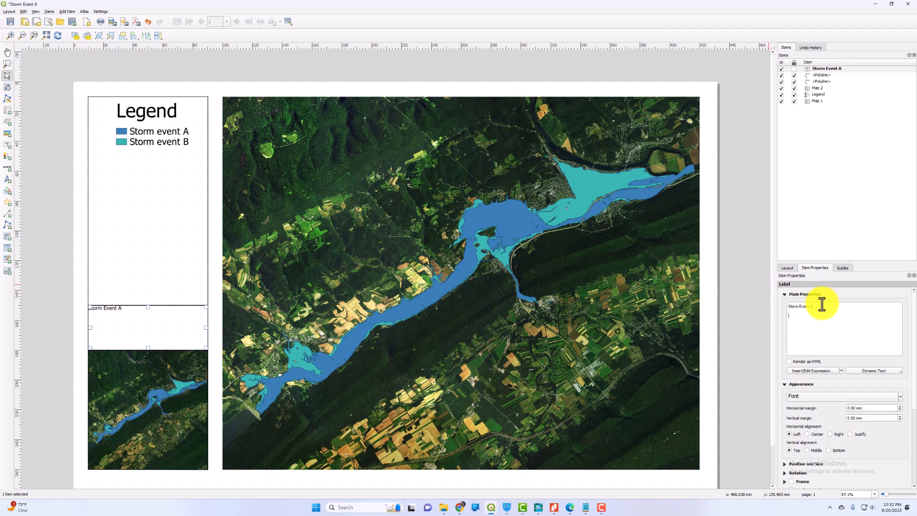
pyautogui.press('Return')
pyautogui.write('Result')
pyautogui.click(749, 306)
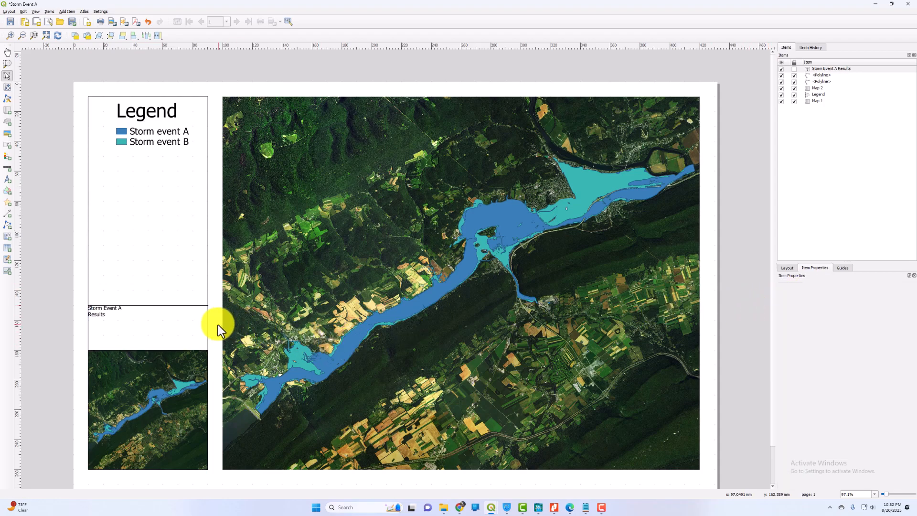
# - Align the Storm Event A Results label to the center horizontally and to the middle vertically
pyautogui.click(180, 321)
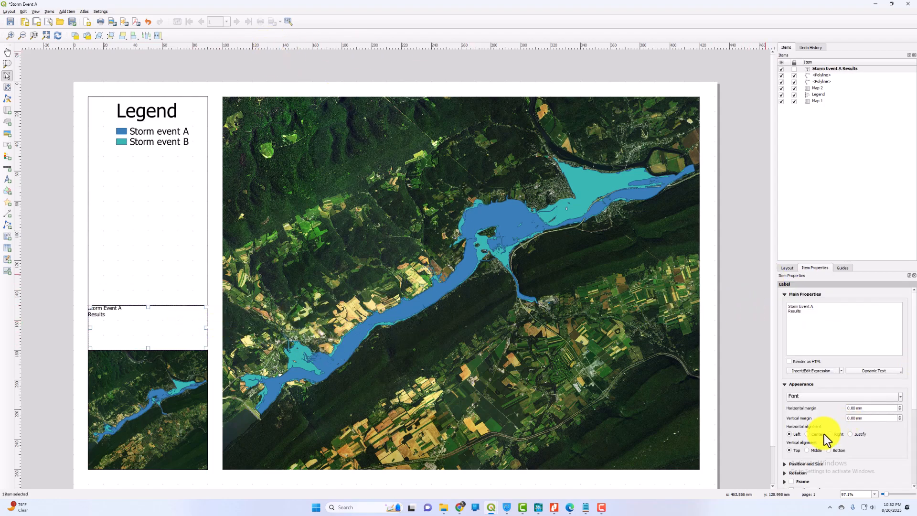
pyautogui.click(808, 433)
pyautogui.click(808, 450)
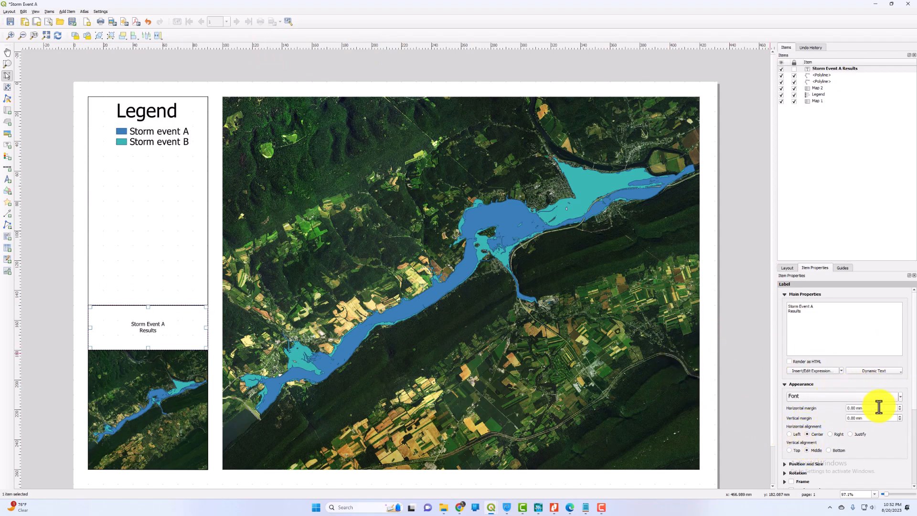
# - Set the font size of the Storm Event A Results label to 26 points
pyautogui.click(901, 396)
pyautogui.moveTo(813, 226); pyautogui.dragTo(731, 229)
pyautogui.write('26')
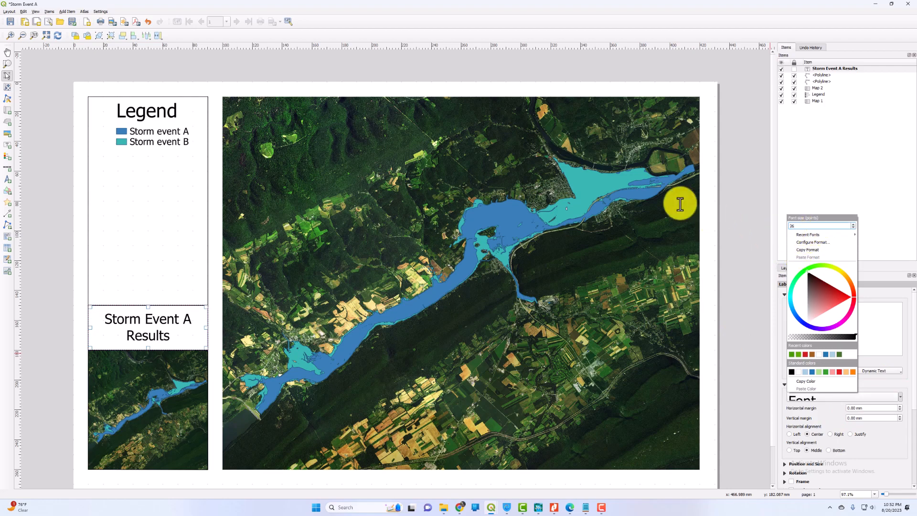
pyautogui.click(728, 224)
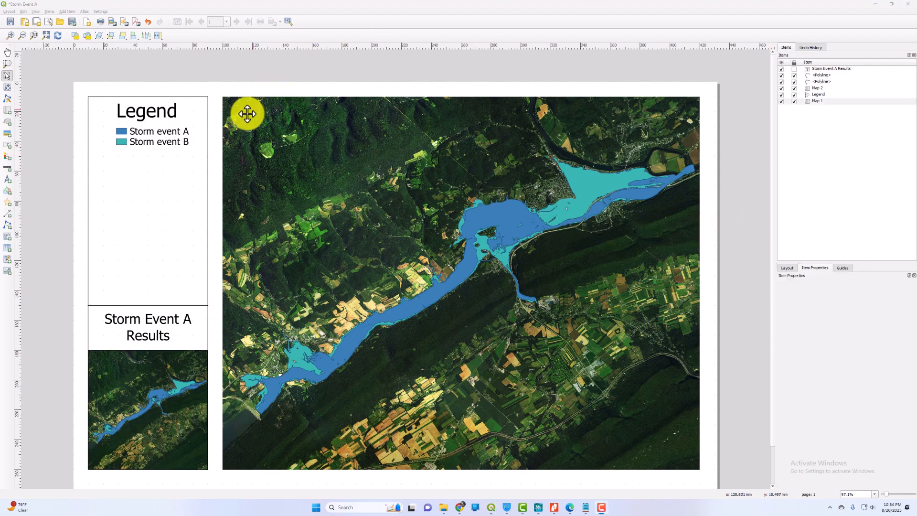
# - Add a text label near the top of the inset map and replace its placeholder text with "Project Location"
pyautogui.click(8, 145)
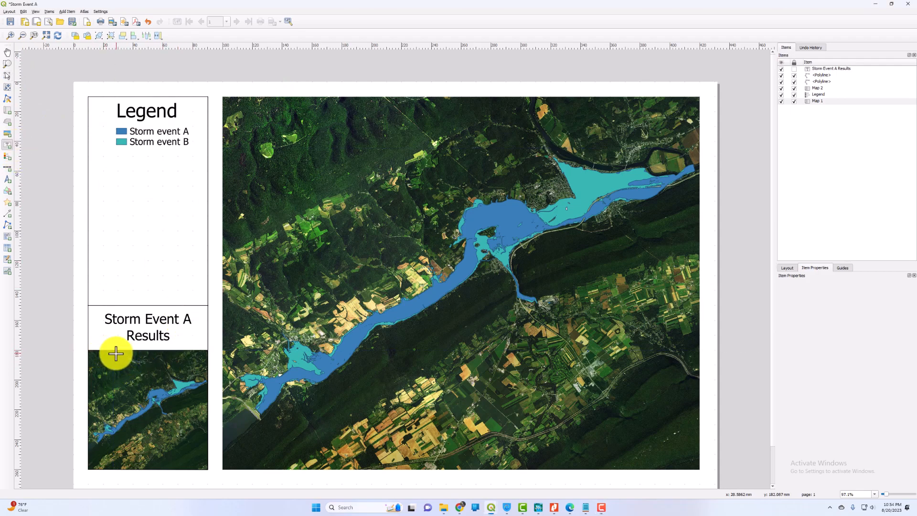
pyautogui.moveTo(116, 353); pyautogui.dragTo(186, 369)
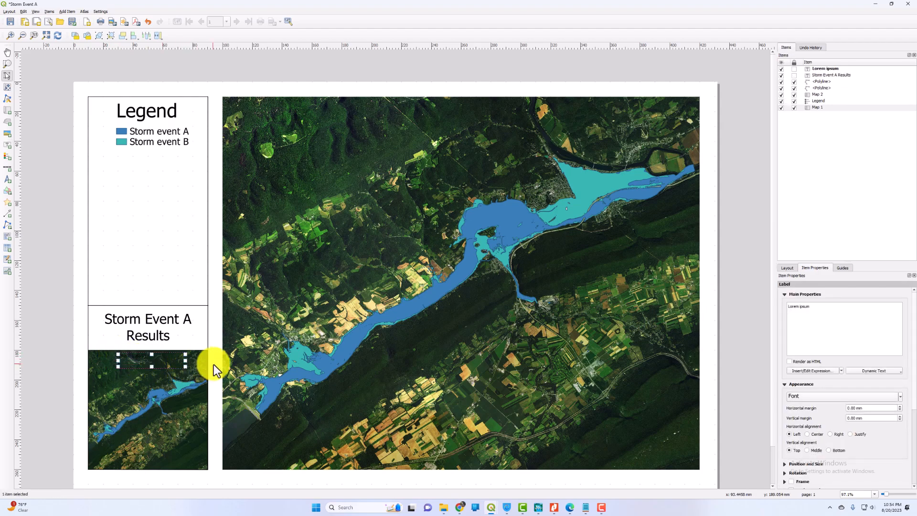
pyautogui.click(813, 68)
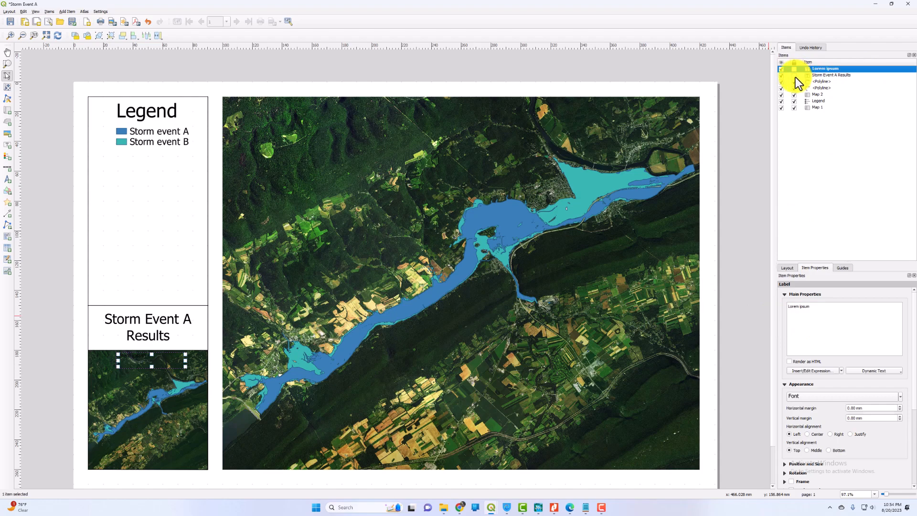
pyautogui.tripleClick(823, 305)
pyautogui.write('Pro')
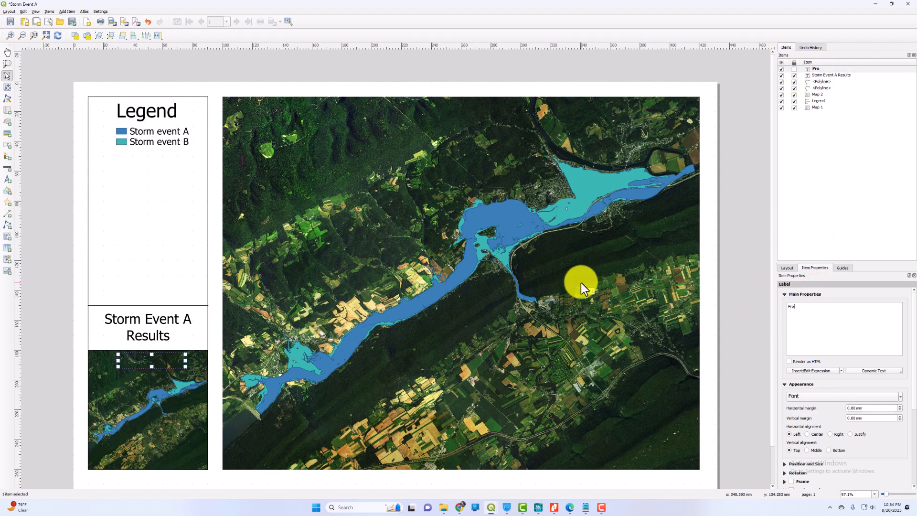
pyautogui.write('ject Location')
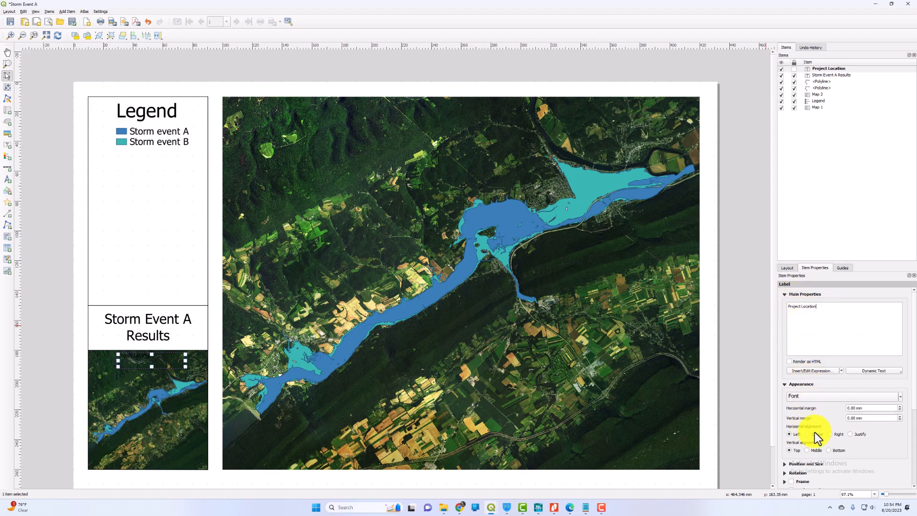
pyautogui.click(899, 396)
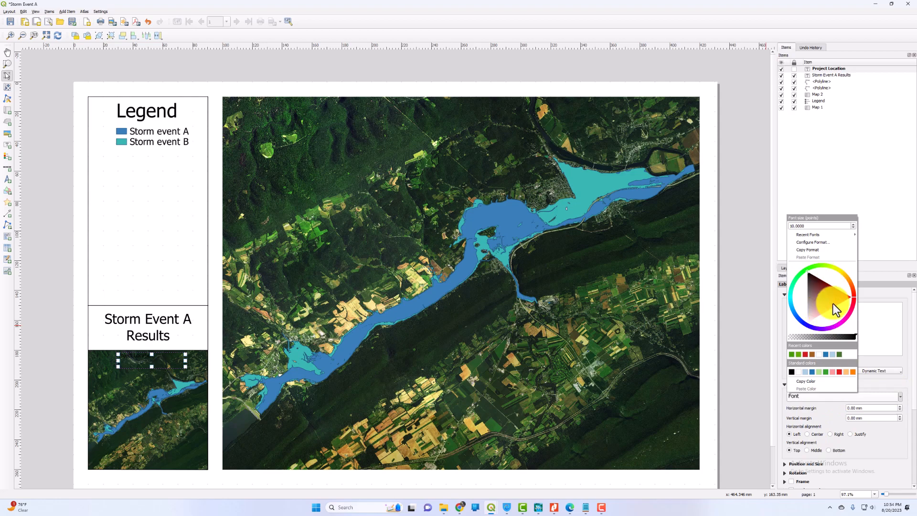
pyautogui.click(840, 274)
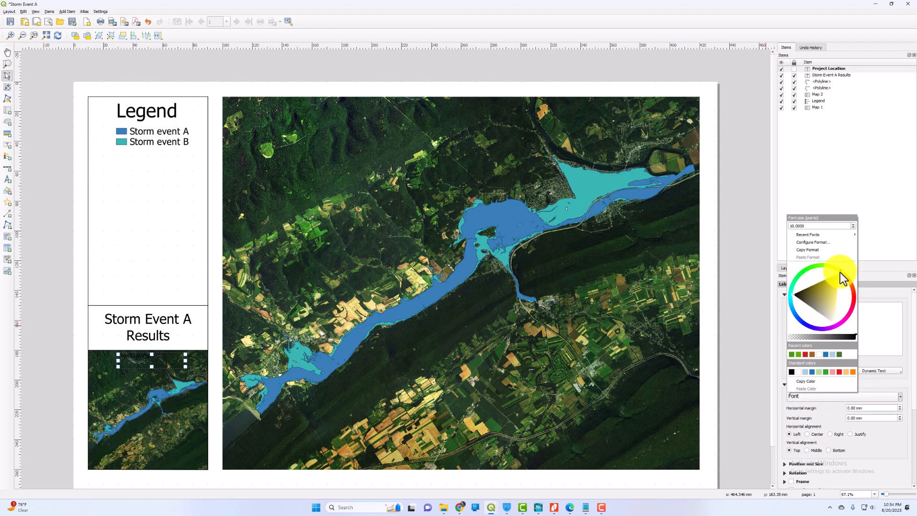
pyautogui.click(815, 411)
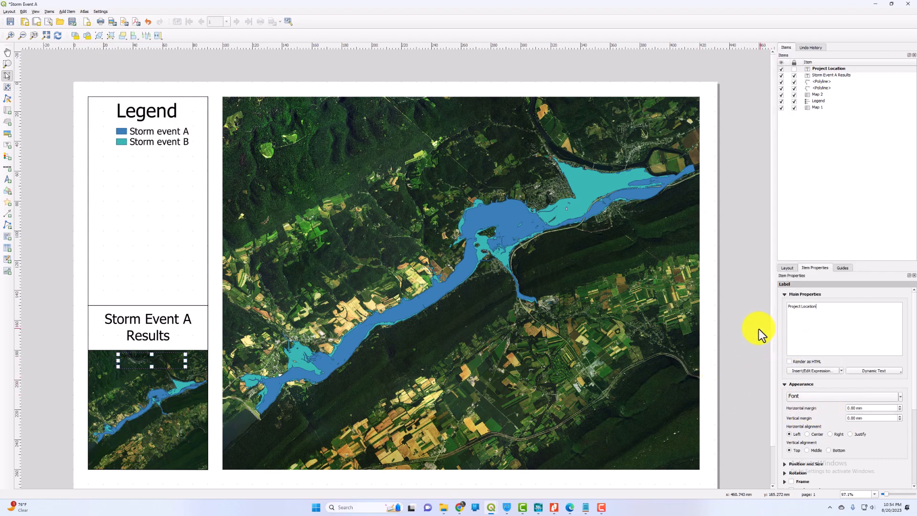
pyautogui.click(314, 415)
pyautogui.click(167, 361)
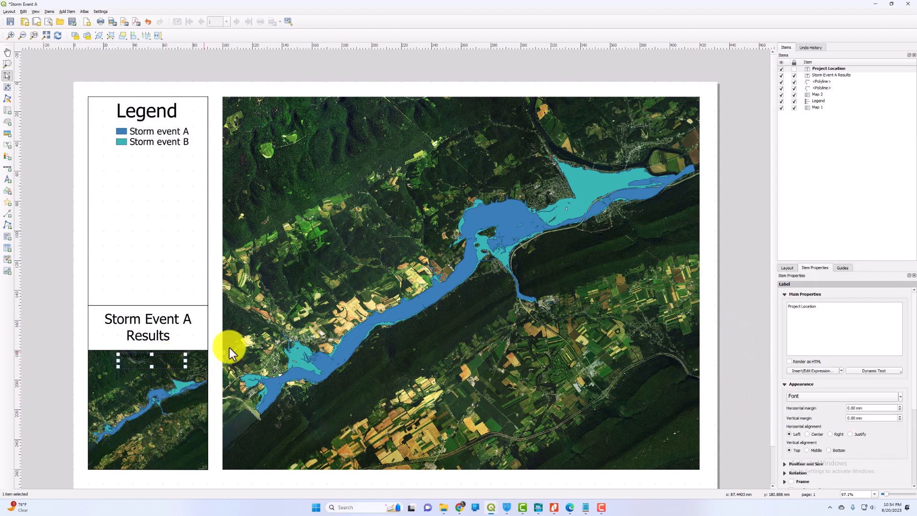
# - Set the font color of the Project Location label to yellow
pyautogui.click(825, 399)
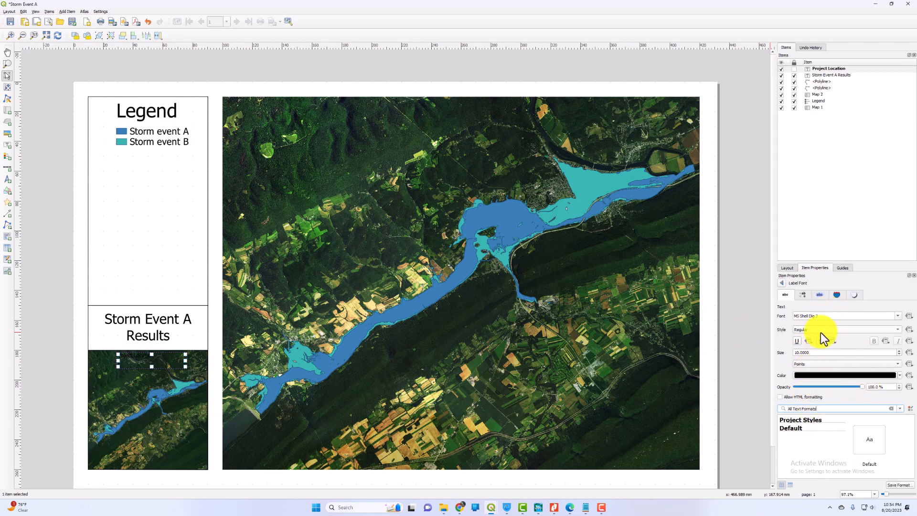
pyautogui.click(900, 375)
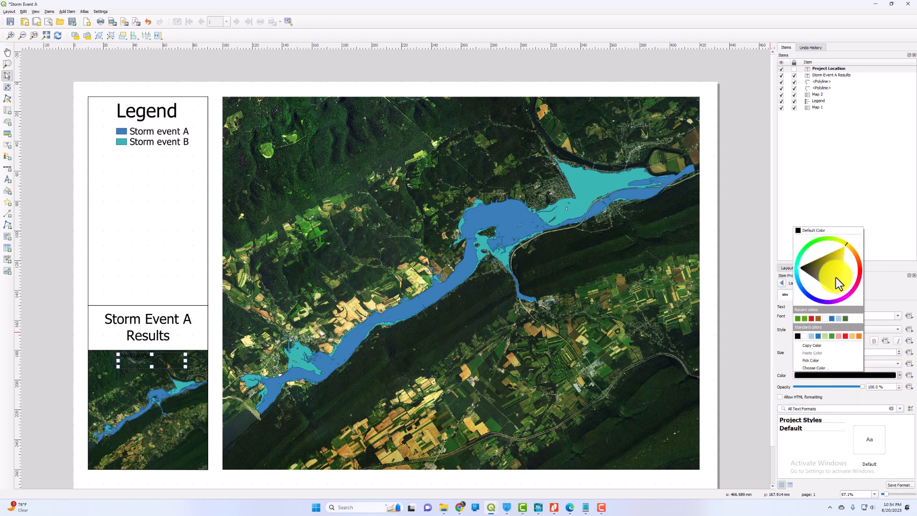
pyautogui.click(845, 248)
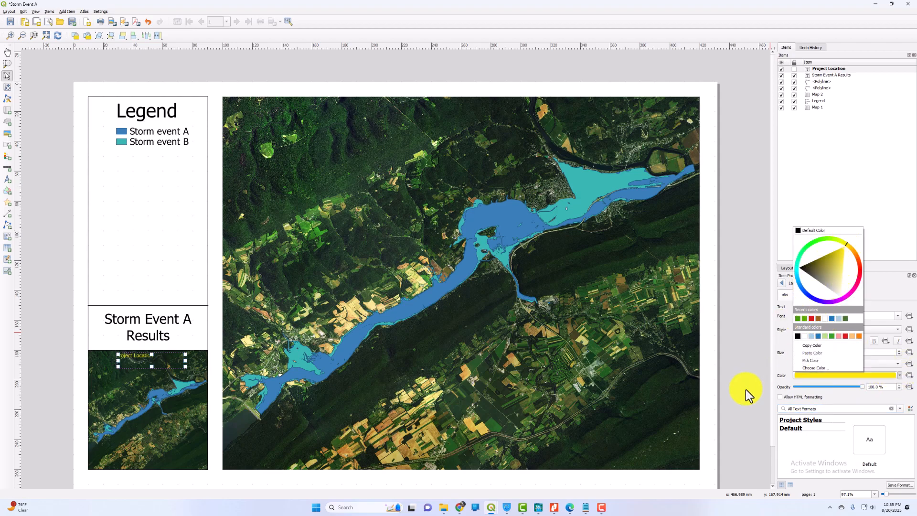
pyautogui.click(727, 367)
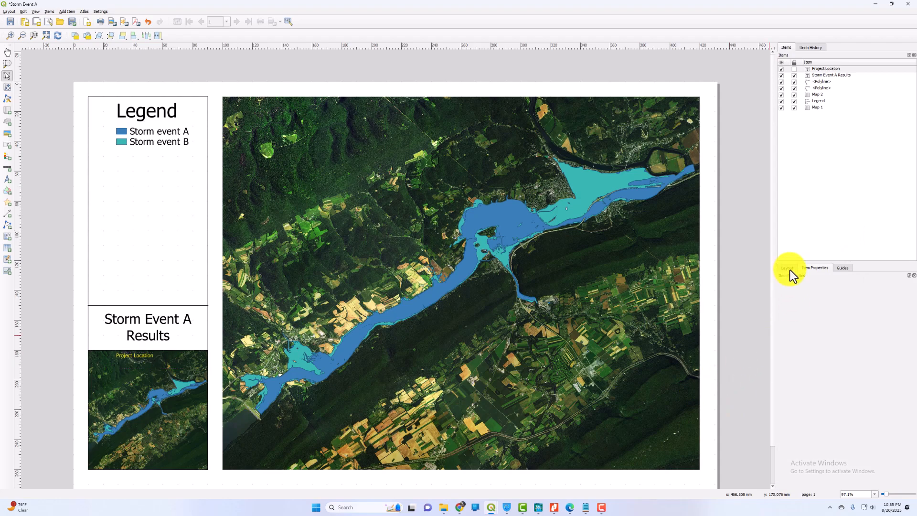
# - Resize the Project Location label to cover the whole inset map and center its text horizontally
pyautogui.click(819, 71)
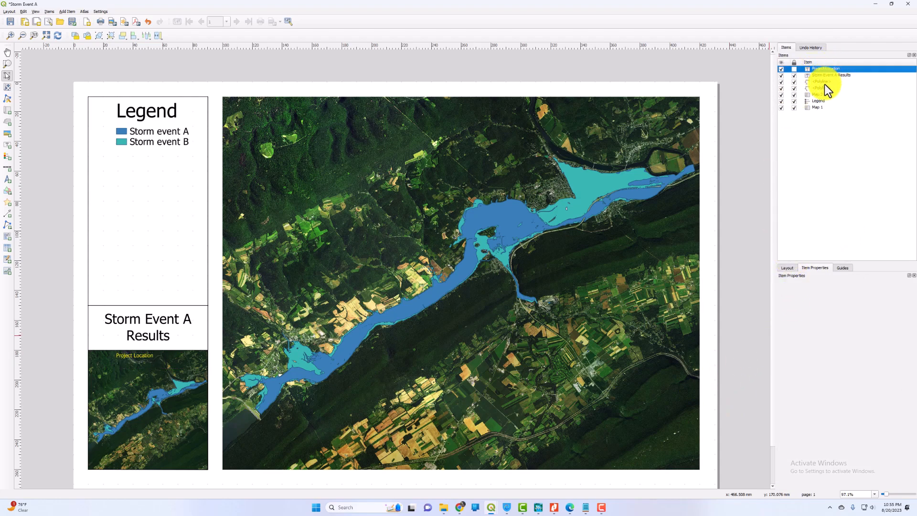
pyautogui.moveTo(143, 358); pyautogui.dragTo(121, 358)
pyautogui.moveTo(116, 359); pyautogui.dragTo(206, 470)
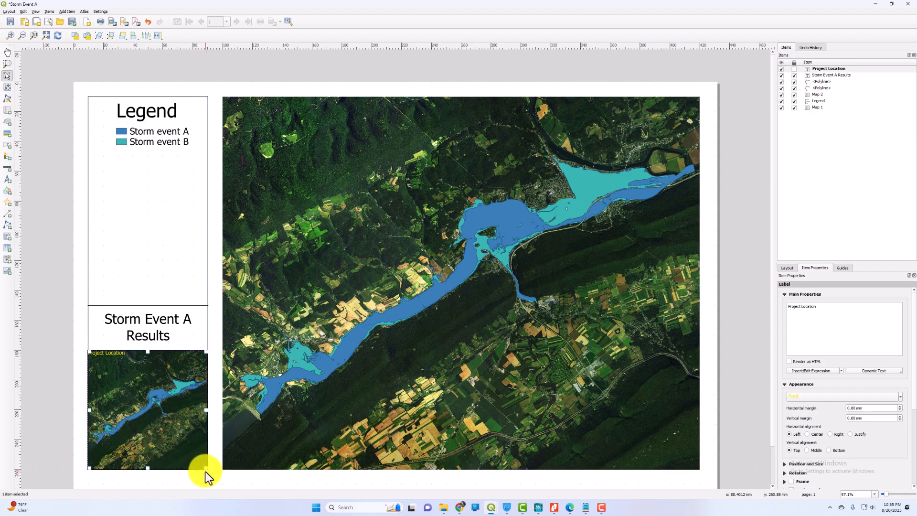
pyautogui.click(807, 434)
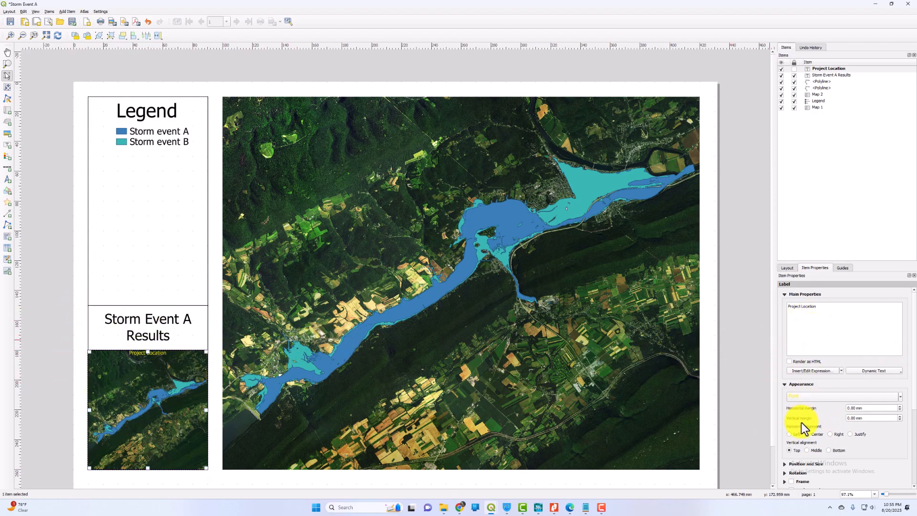
# - Set the font size of the Project Location label to 12 points
pyautogui.click(901, 397)
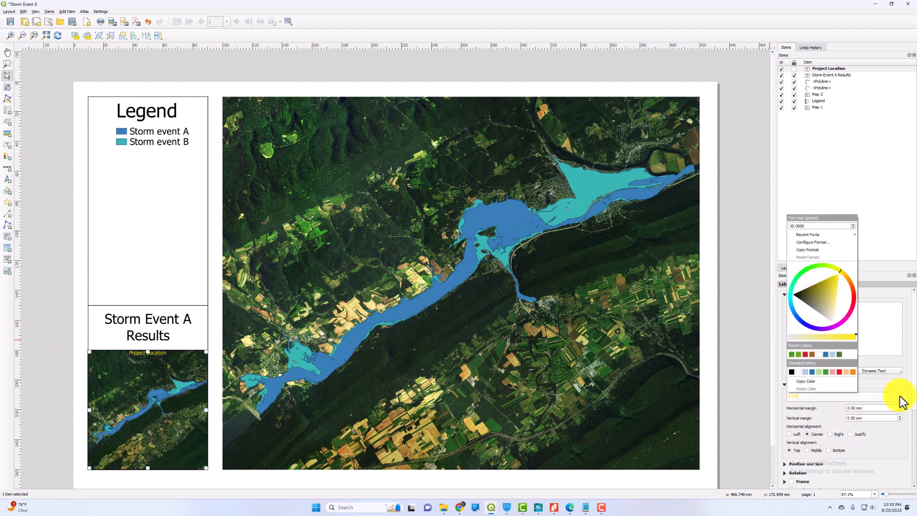
pyautogui.moveTo(811, 225); pyautogui.dragTo(731, 216)
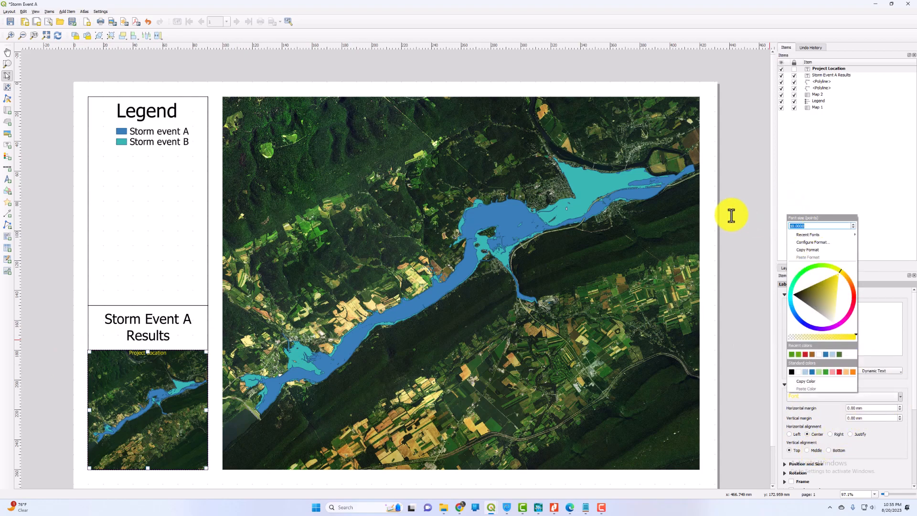
pyautogui.write('12')
pyautogui.click(187, 289)
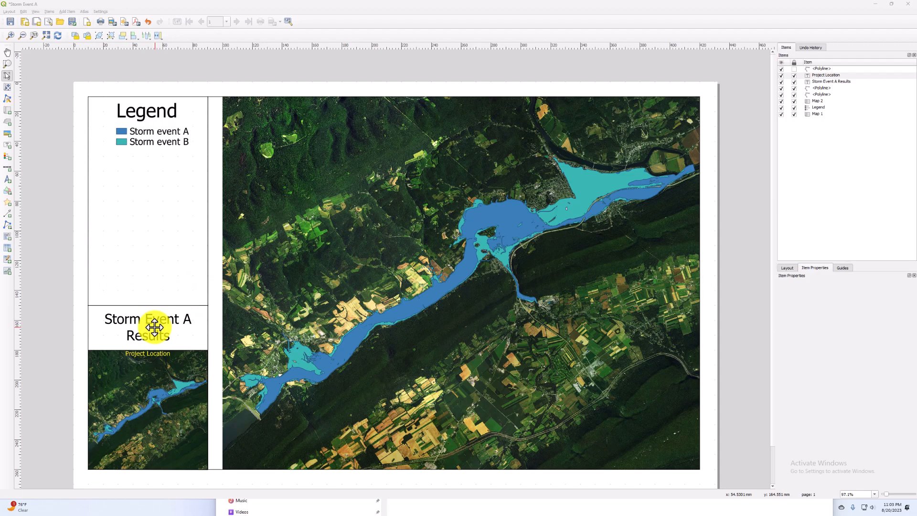
# - Unlock the Storm Event A Results label and move it straight up to sit just above the divider line
pyautogui.click(822, 81)
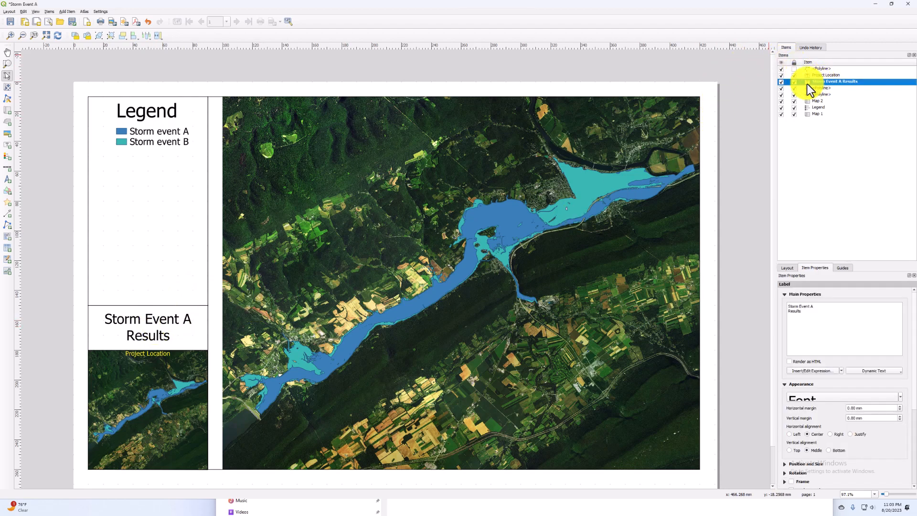
pyautogui.click(794, 82)
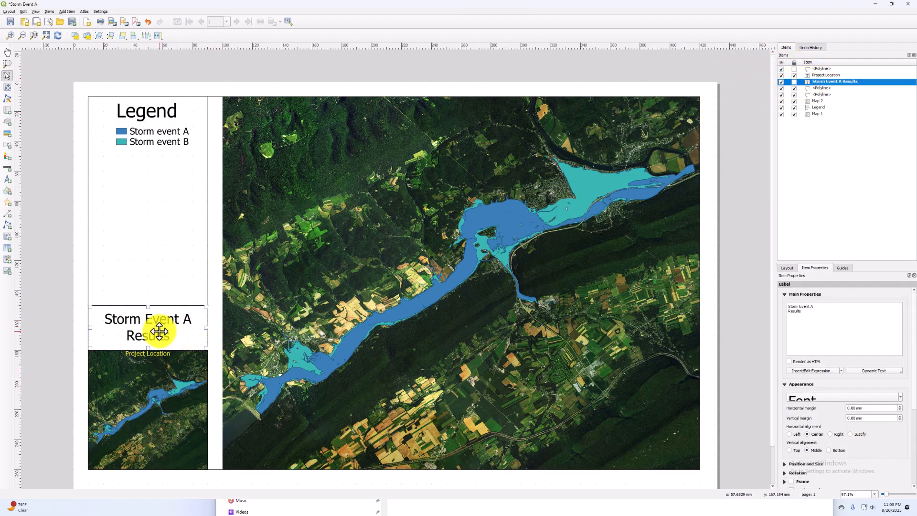
pyautogui.click(72, 324)
pyautogui.click(157, 328)
pyautogui.moveTo(157, 328); pyautogui.dragTo(157, 286)
pyautogui.click(198, 342)
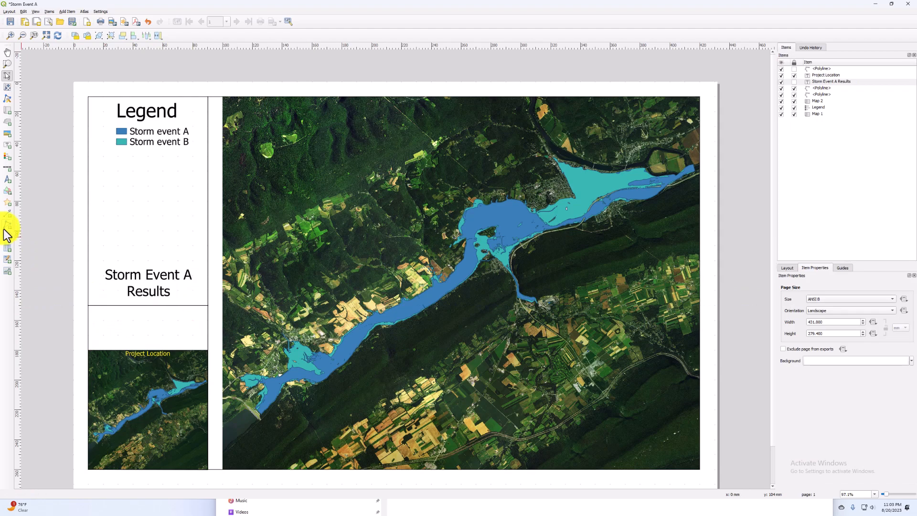
# - Draw a horizontal polyline across the legend column just above the Storm Event A Results label, at about y 120 mm
pyautogui.click(8, 225)
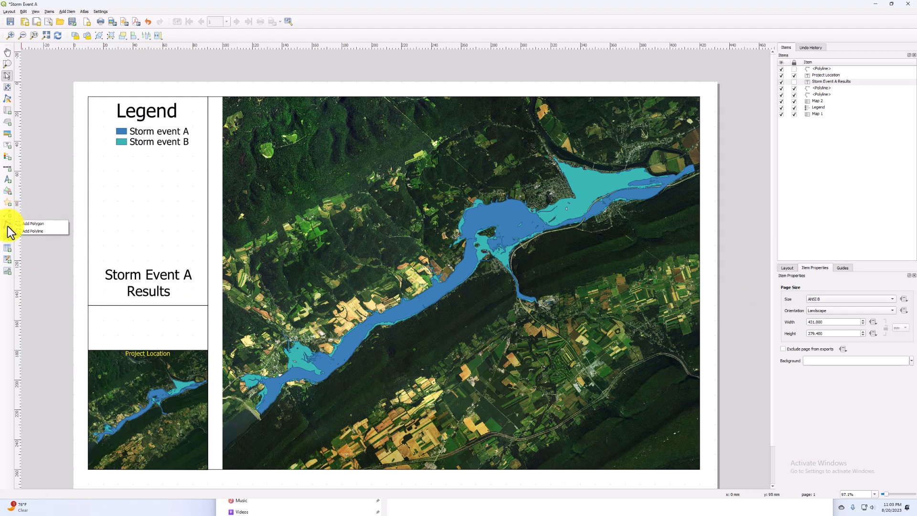
pyautogui.click(26, 230)
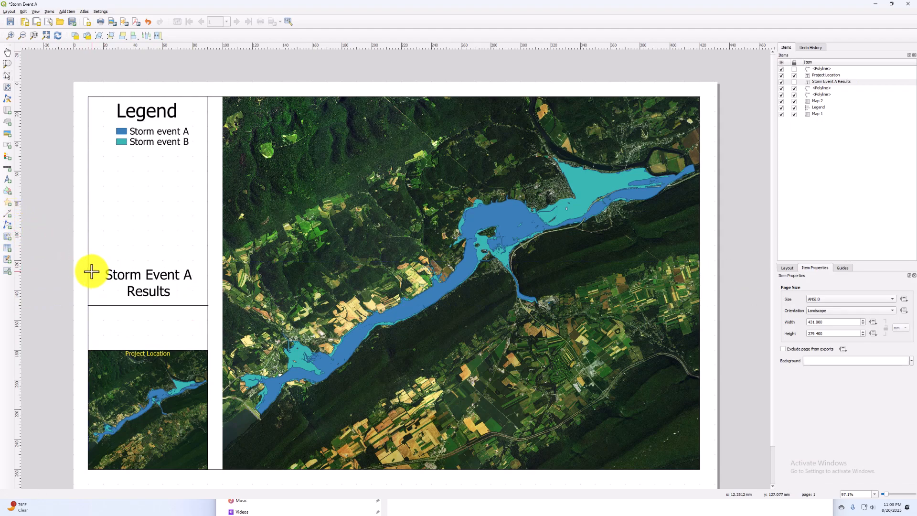
pyautogui.click(89, 261)
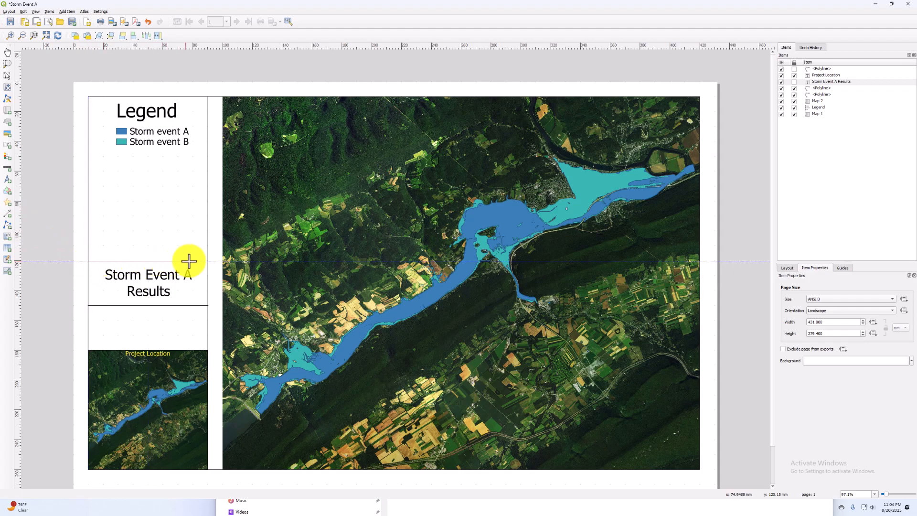
pyautogui.click(207, 261)
pyautogui.rightClick(207, 261)
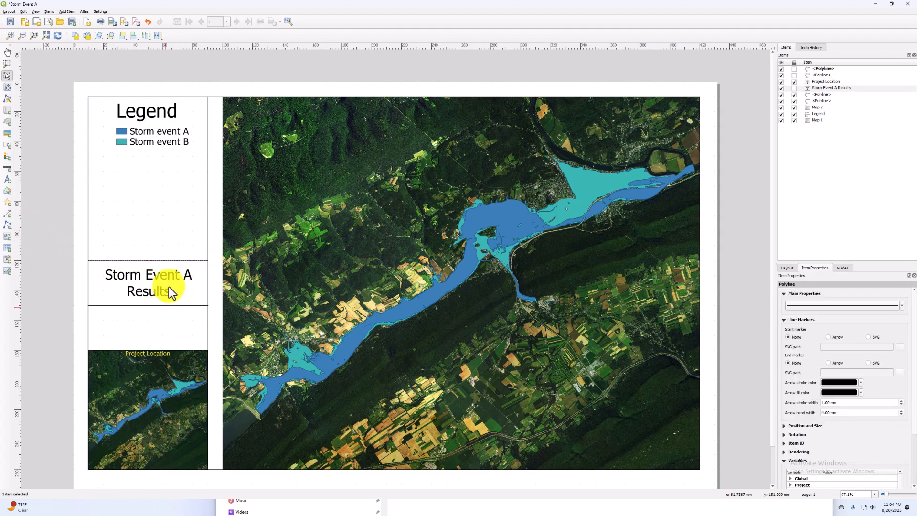
pyautogui.click(72, 248)
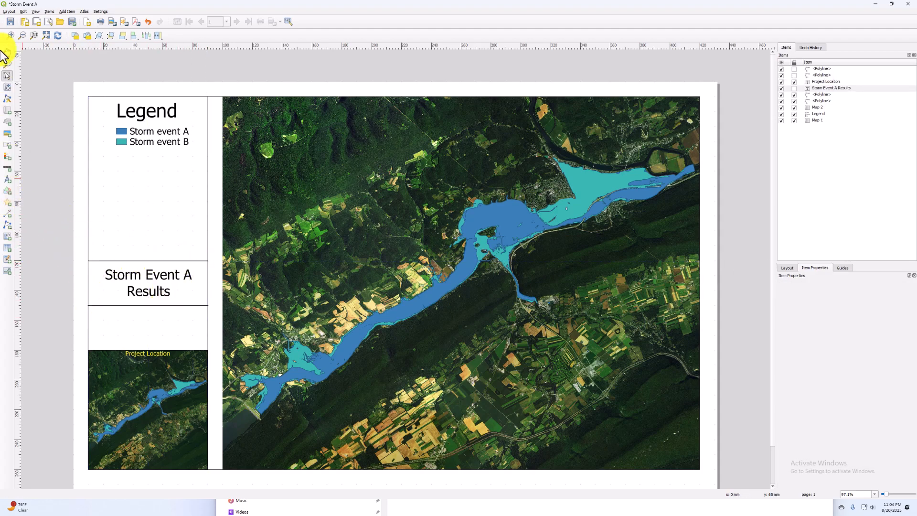
# - Add a picture item filling the empty box between the Storm Event A Results label and the inset map
pyautogui.click(60, 11)
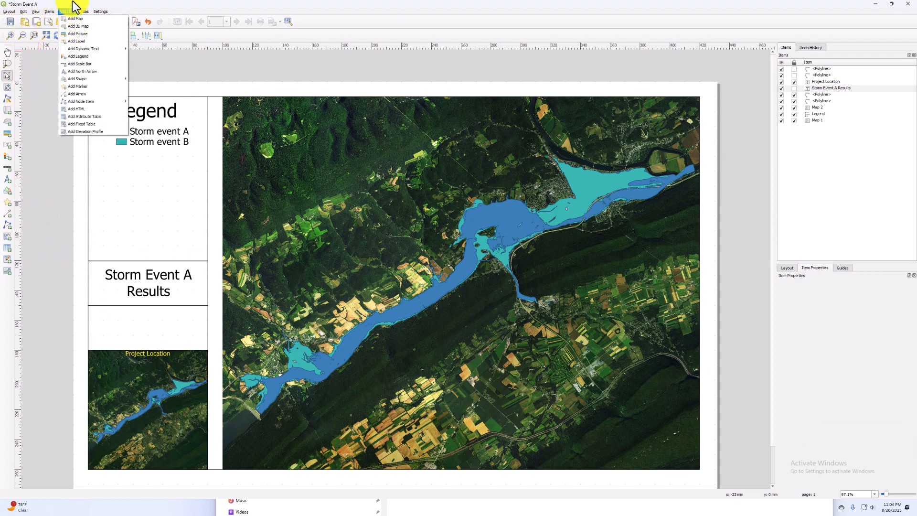
pyautogui.click(9, 134)
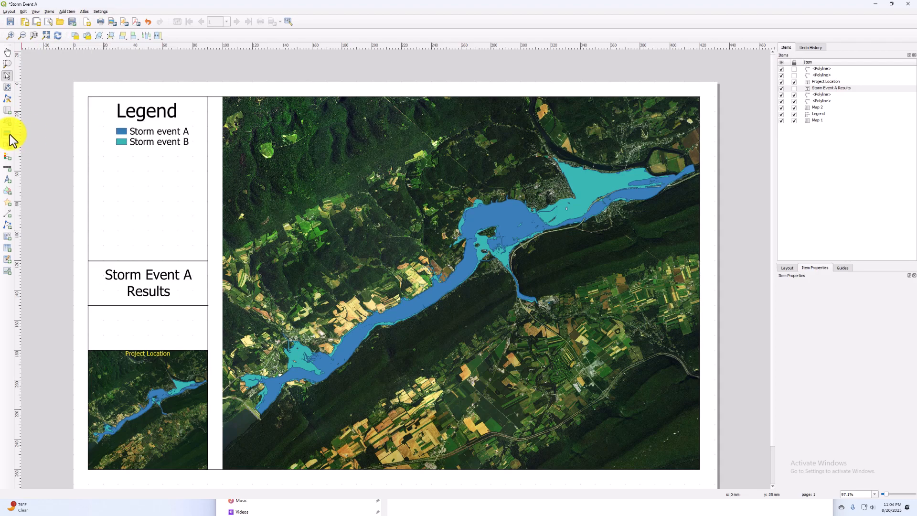
pyautogui.click(7, 134)
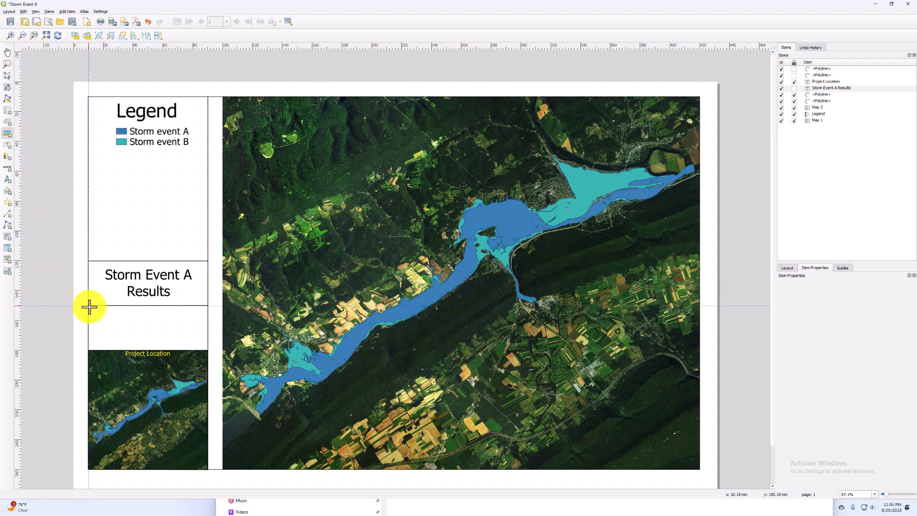
pyautogui.moveTo(88, 306); pyautogui.dragTo(208, 349)
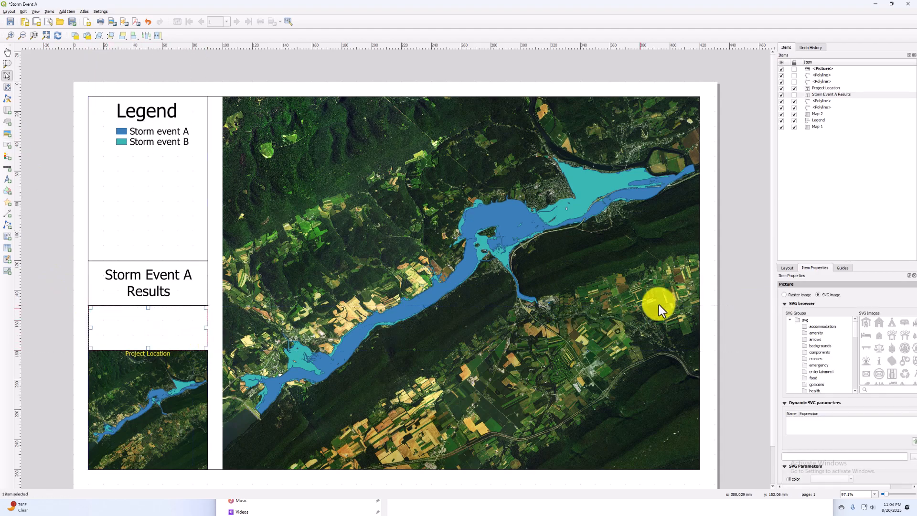
# - Switch the picture to a raster image and load the river geeks_2 PNG file from the 08202023 folder
pyautogui.click(799, 295)
pyautogui.click(914, 305)
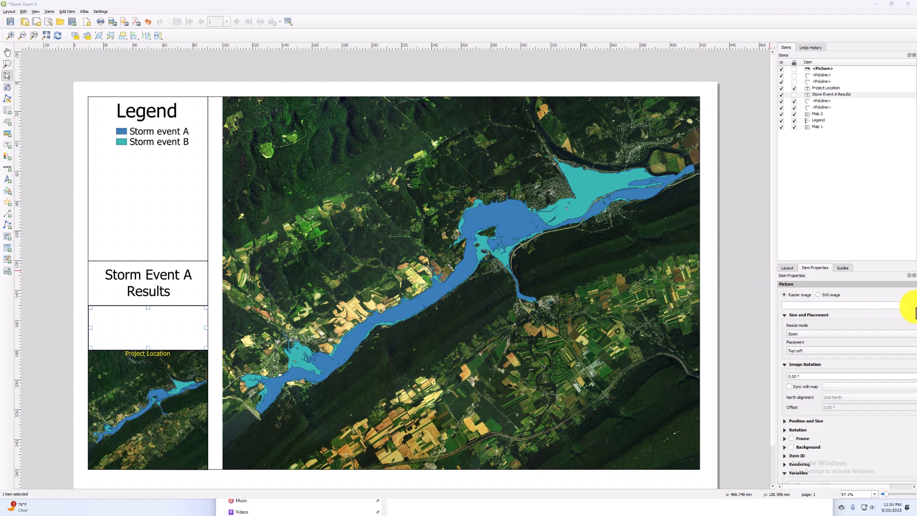
pyautogui.click(366, 220)
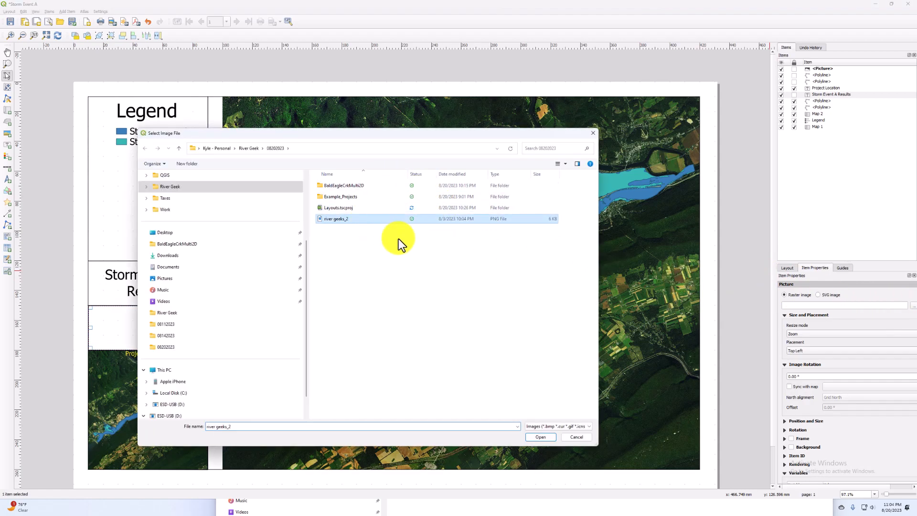
pyautogui.click(536, 440)
# - Set the River Geeks logo picture's placement to Middle so it sits centred within its frame
pyautogui.moveTo(191, 332); pyautogui.dragTo(206, 333)
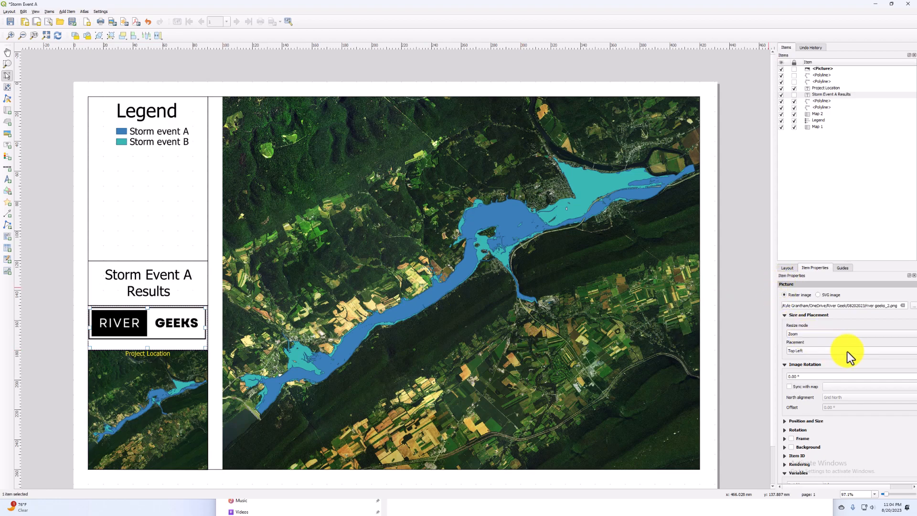
pyautogui.click(813, 351)
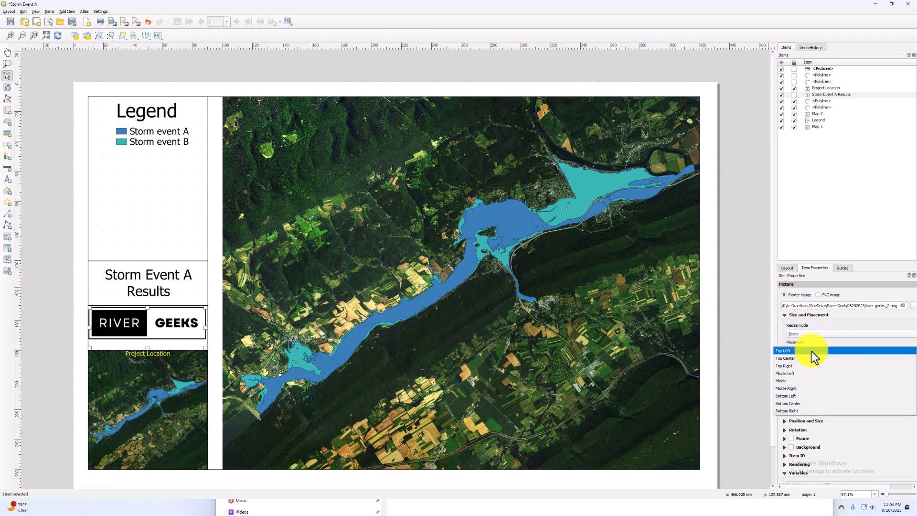
pyautogui.click(793, 380)
pyautogui.click(259, 337)
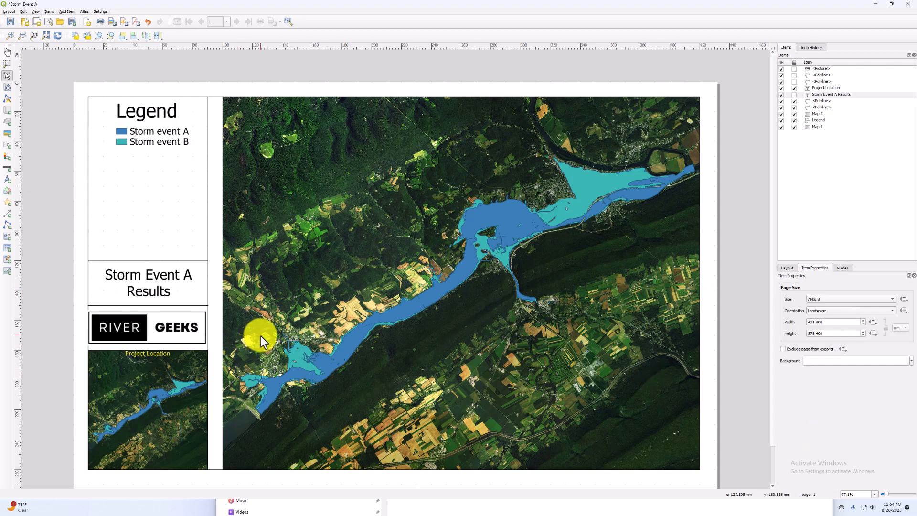
# - Nudge the logo picture slightly so it is centred in the box between the title and the inset map
pyautogui.click(179, 332)
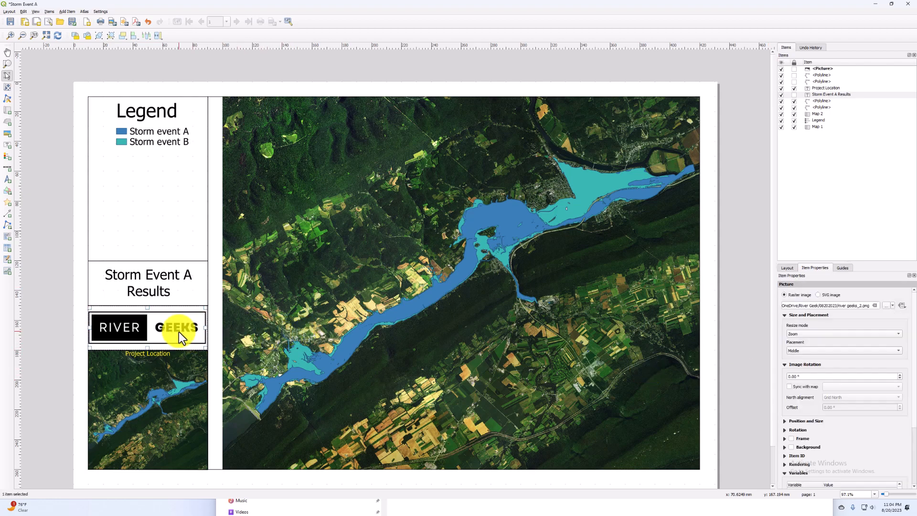
pyautogui.click(265, 325)
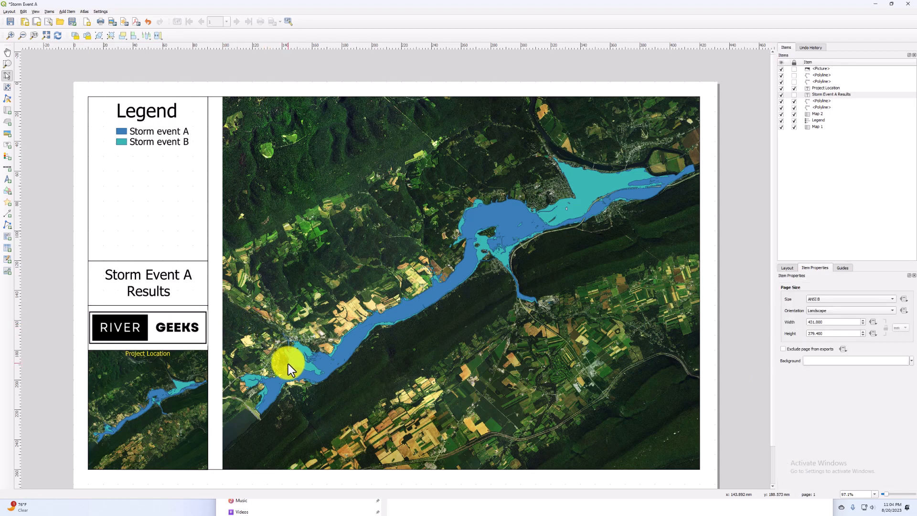
pyautogui.click(195, 328)
pyautogui.moveTo(205, 345); pyautogui.dragTo(184, 336)
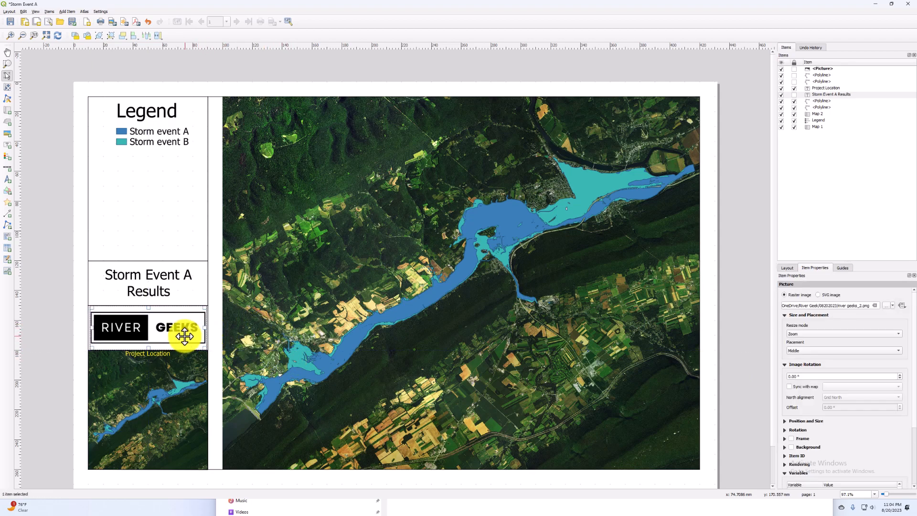
pyautogui.click(228, 311)
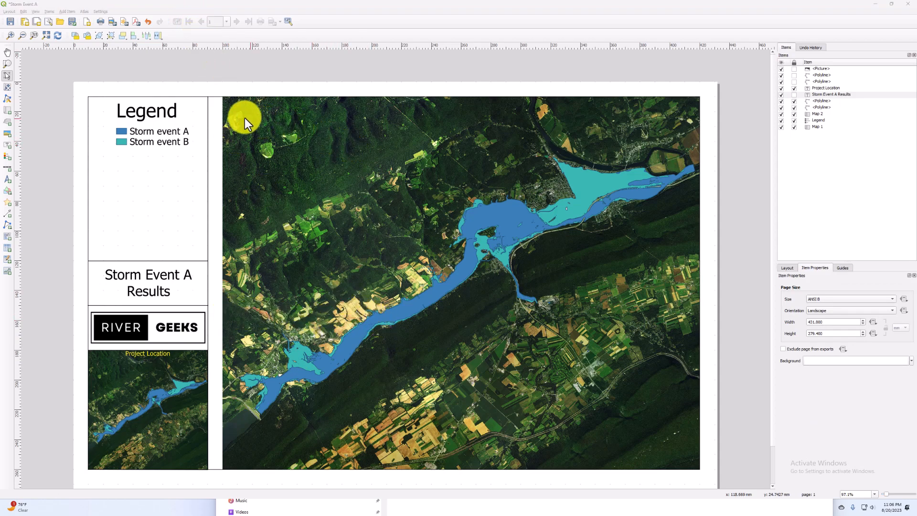
# - Add a scale bar for Map 1 across the legend column, just above the line over the Storm Event A Results title
pyautogui.click(79, 7)
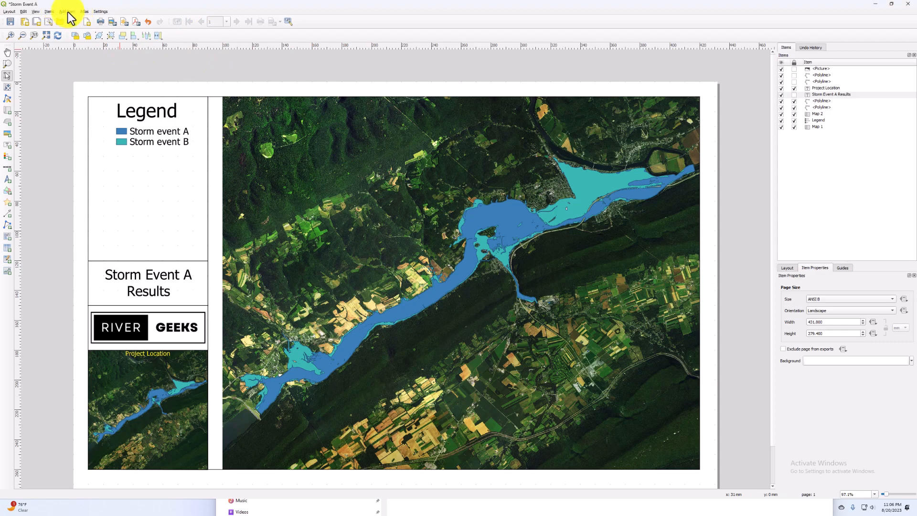
pyautogui.click(68, 11)
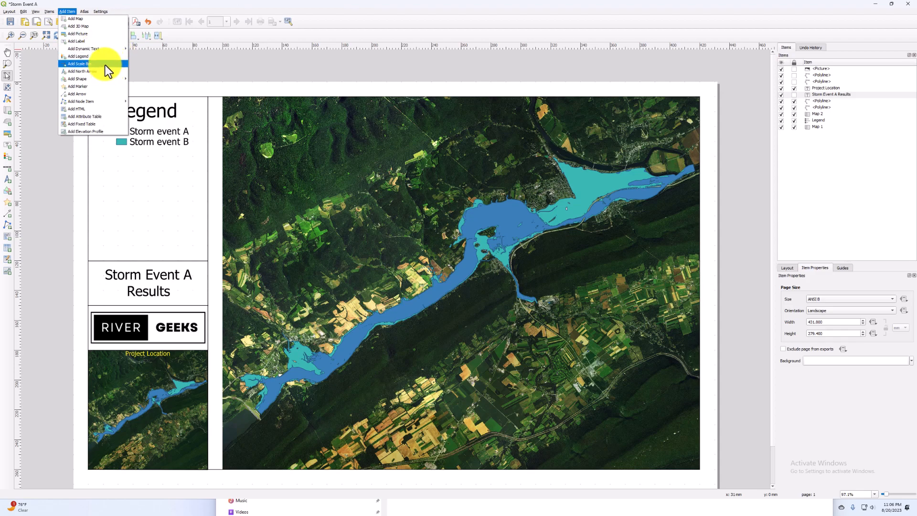
pyautogui.click(105, 65)
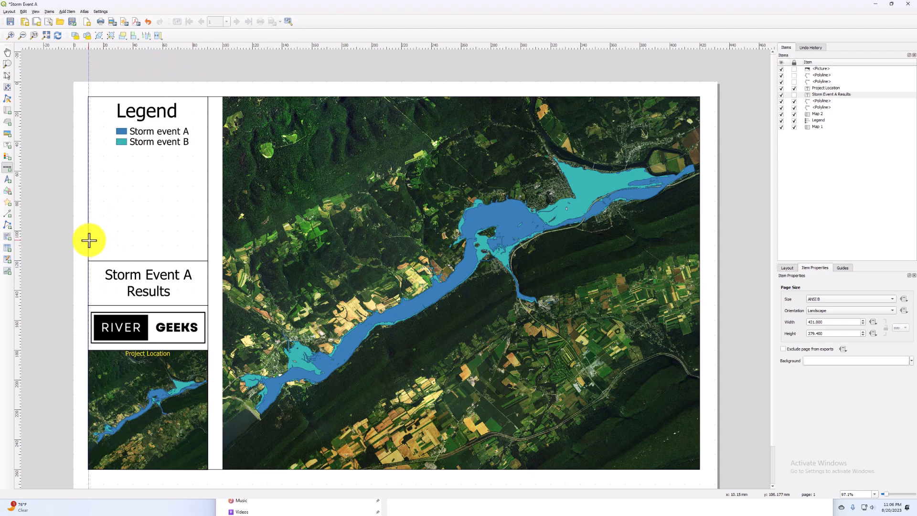
pyautogui.moveTo(89, 237); pyautogui.dragTo(208, 260)
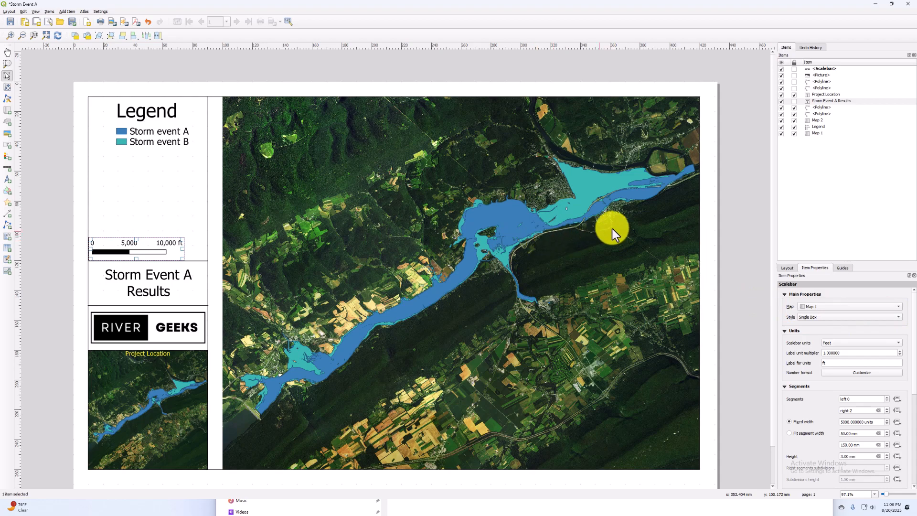
pyautogui.click(818, 307)
pyautogui.click(819, 306)
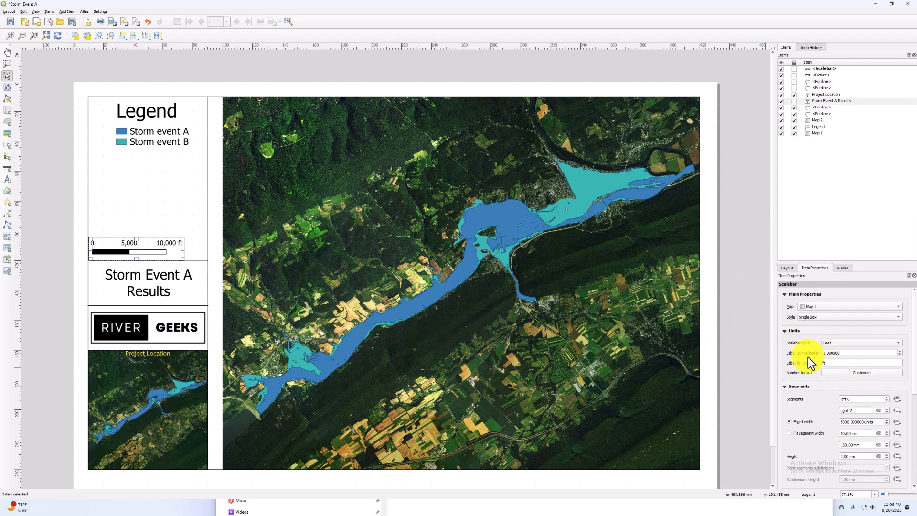
# - Move the scale bar horizontally so it is centred in the legend column above the title
pyautogui.scroll(-1, 306, 278)
pyautogui.scroll(2, 330, 242)
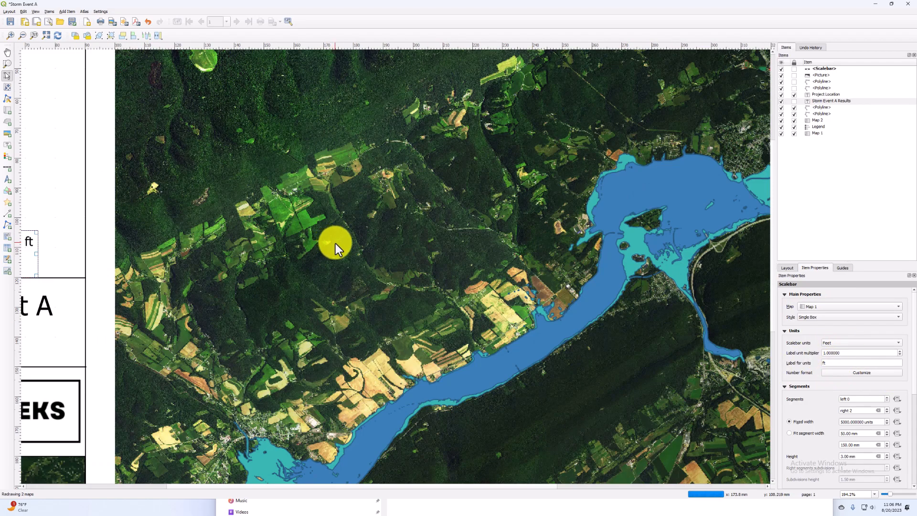
pyautogui.scroll(-1, 335, 243)
pyautogui.moveTo(139, 248); pyautogui.dragTo(155, 251)
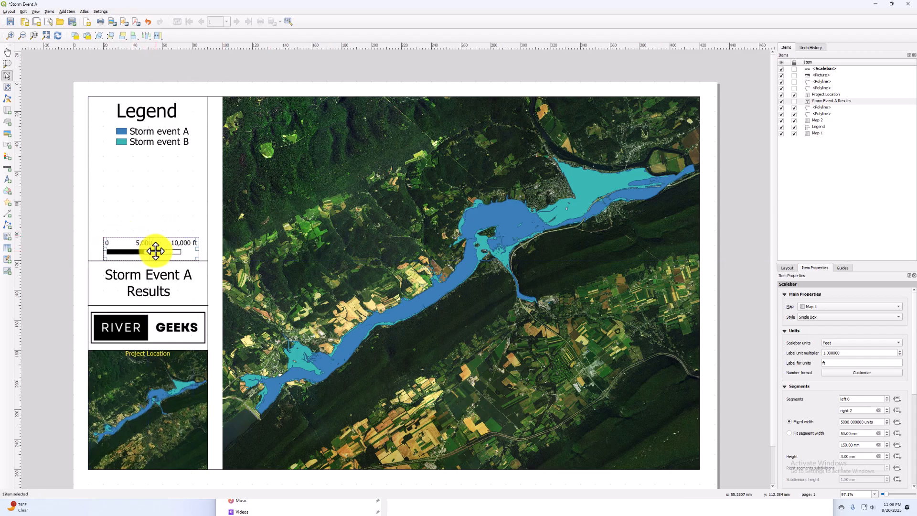
pyautogui.click(215, 232)
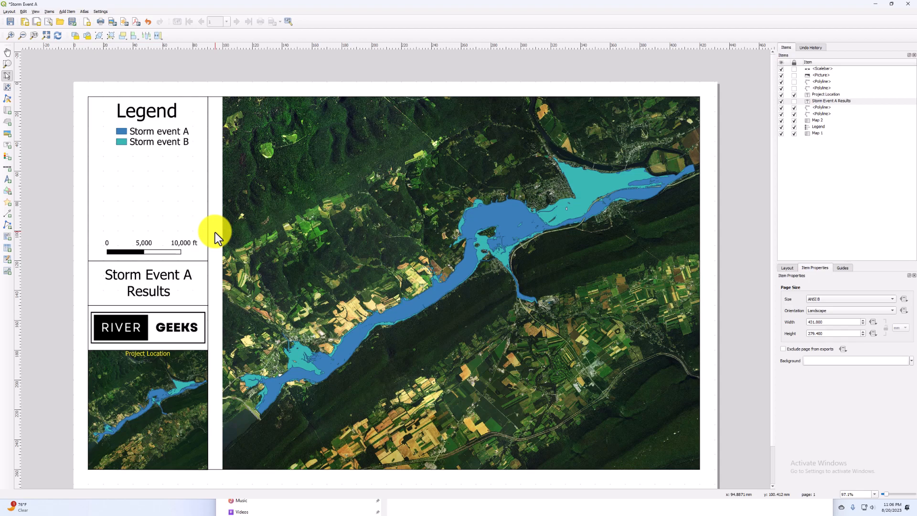
# - Set the scale bar's style to Double Box
pyautogui.click(162, 254)
pyautogui.click(811, 317)
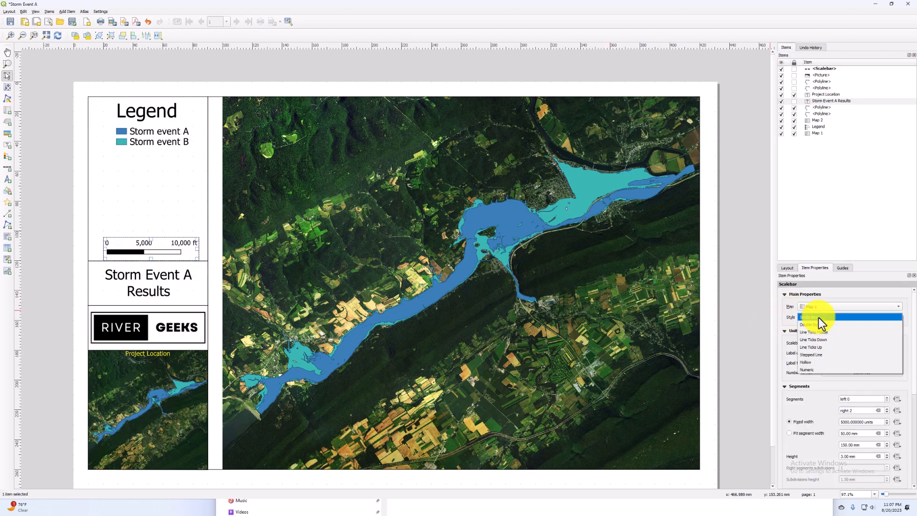
pyautogui.click(826, 325)
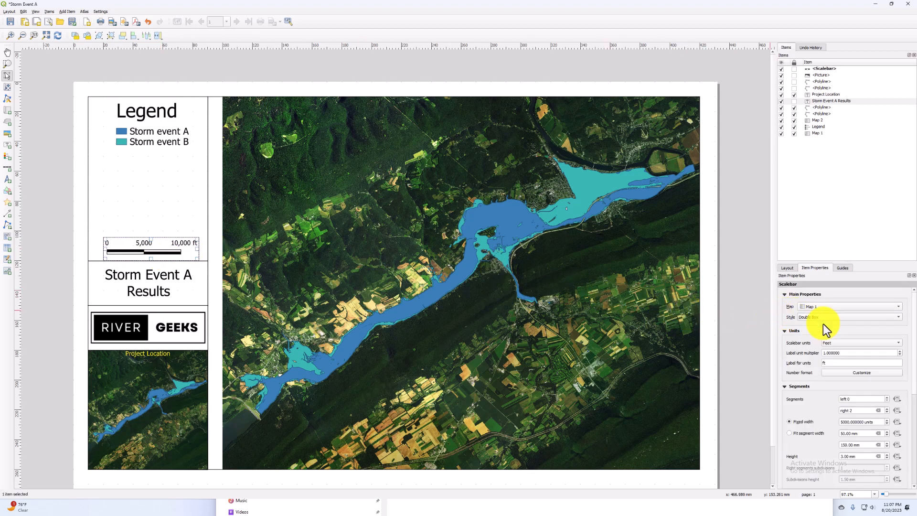
# - Try the Line Ticks Middle style on the scale bar and restore the Double Box style
pyautogui.click(827, 316)
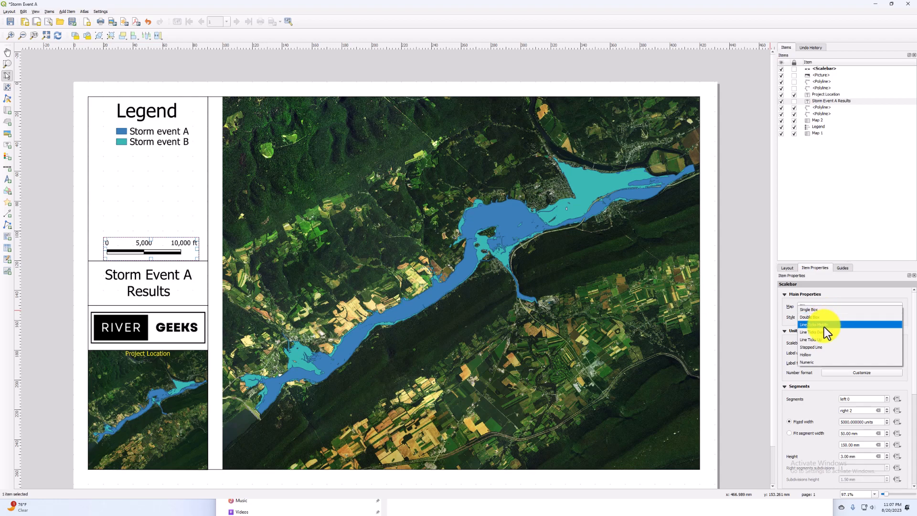
pyautogui.click(825, 325)
pyautogui.click(830, 318)
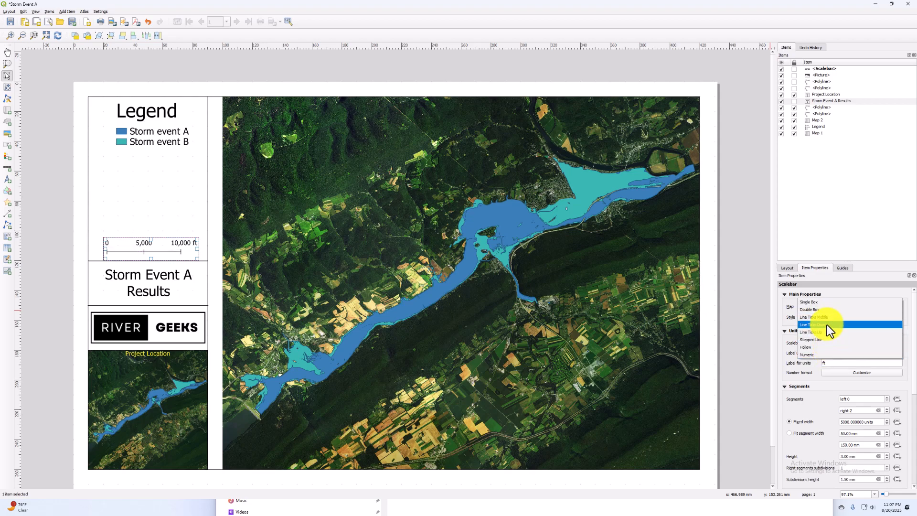
pyautogui.click(828, 311)
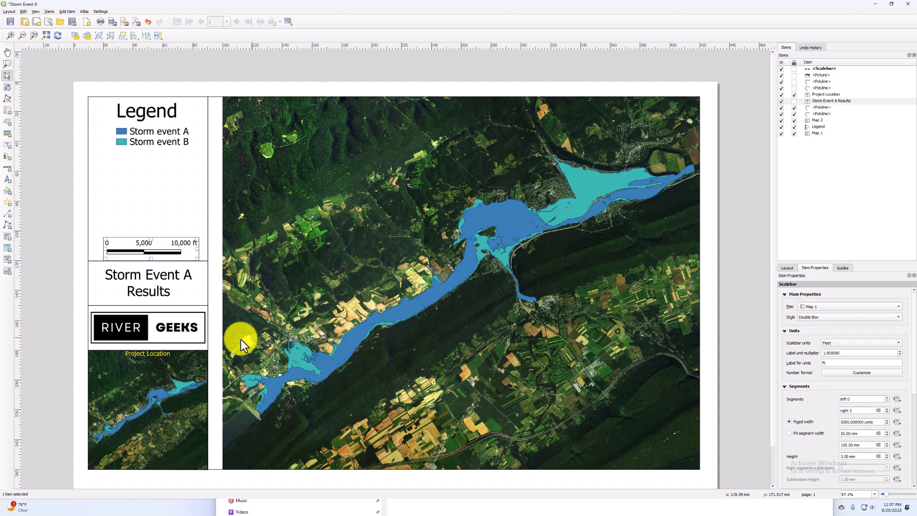
pyautogui.click(316, 317)
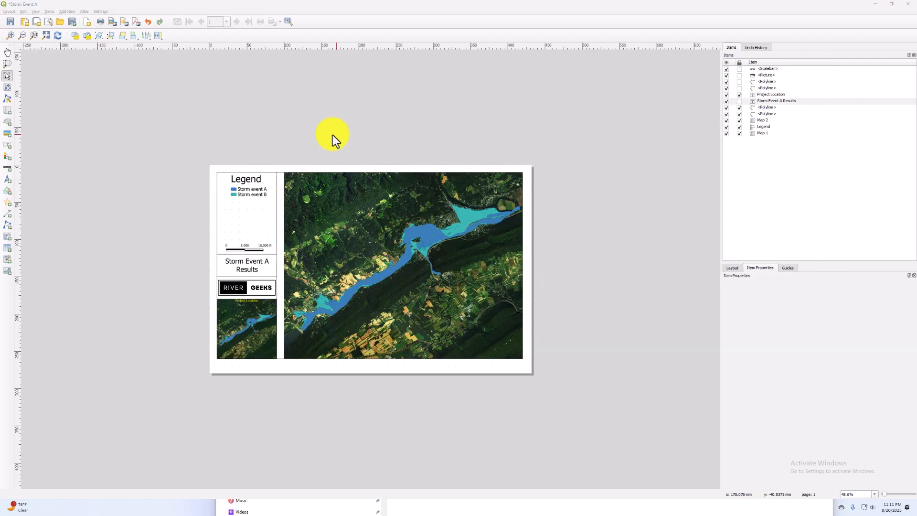
# - Add a small north arrow in the legend column, just above the scale bar
pyautogui.click(69, 11)
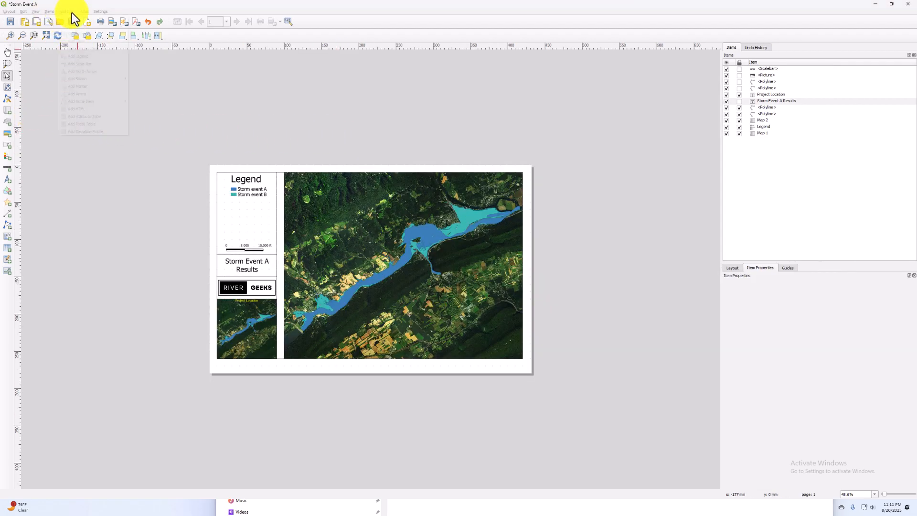
pyautogui.moveTo(88, 81)
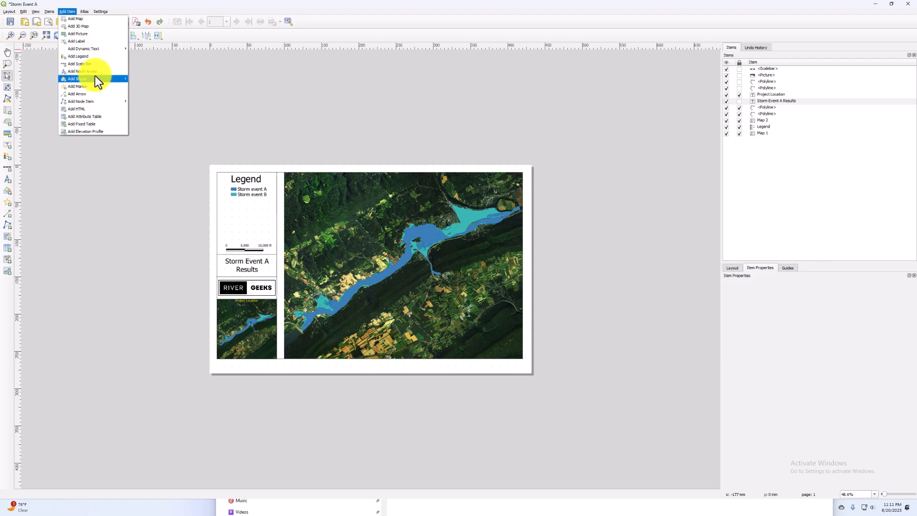
pyautogui.click(94, 71)
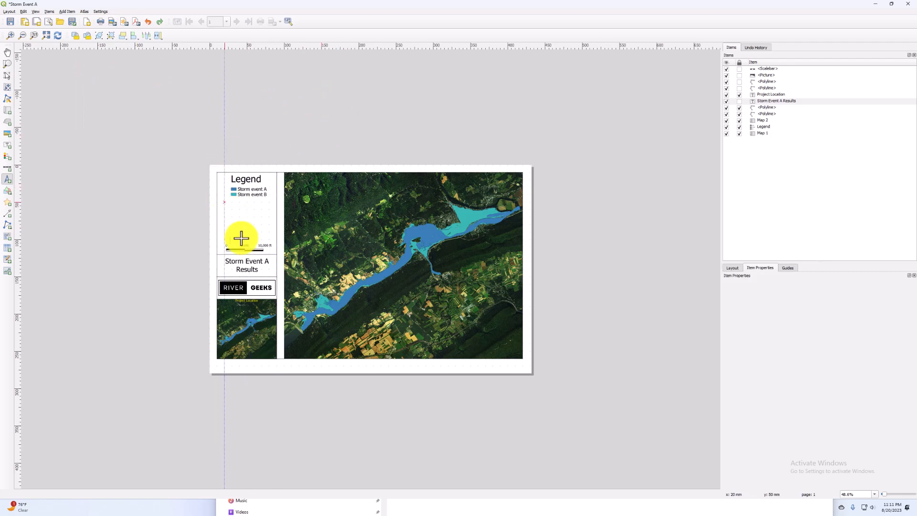
pyautogui.moveTo(239, 216); pyautogui.dragTo(257, 238)
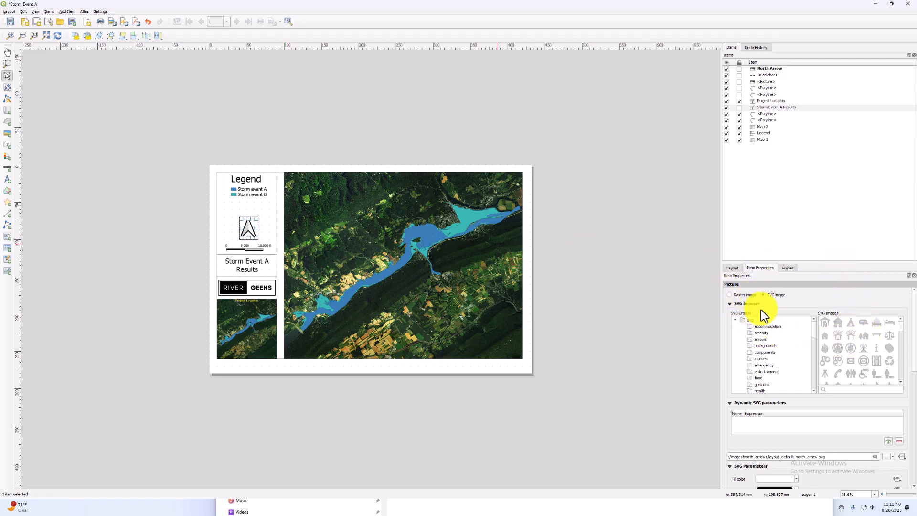
# - Change the north arrow's image to NorthArrow_02 from the arrows SVG group and set its fill color to black
pyautogui.click(764, 341)
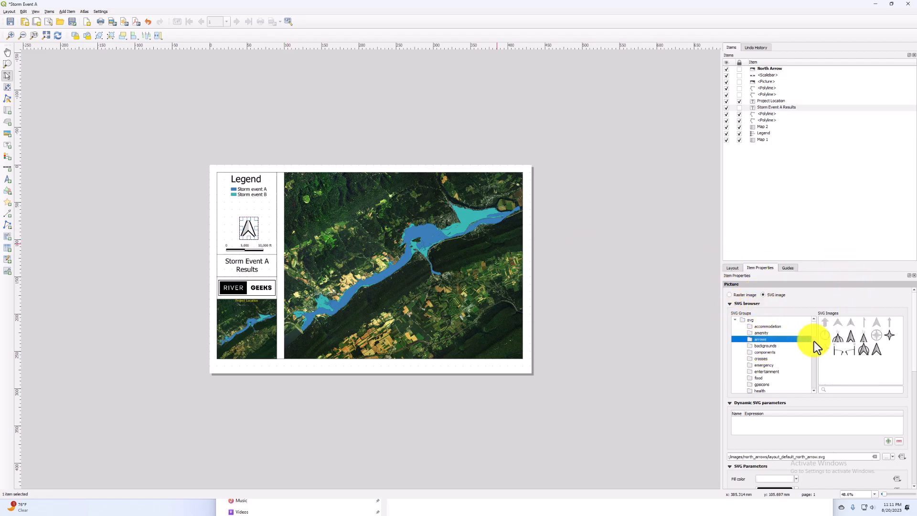
pyautogui.click(839, 338)
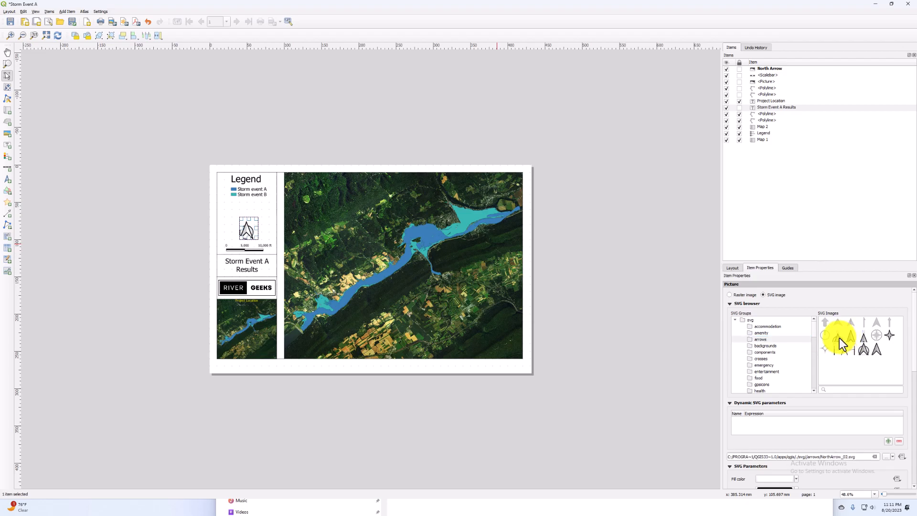
pyautogui.scroll(-2, 729, 403)
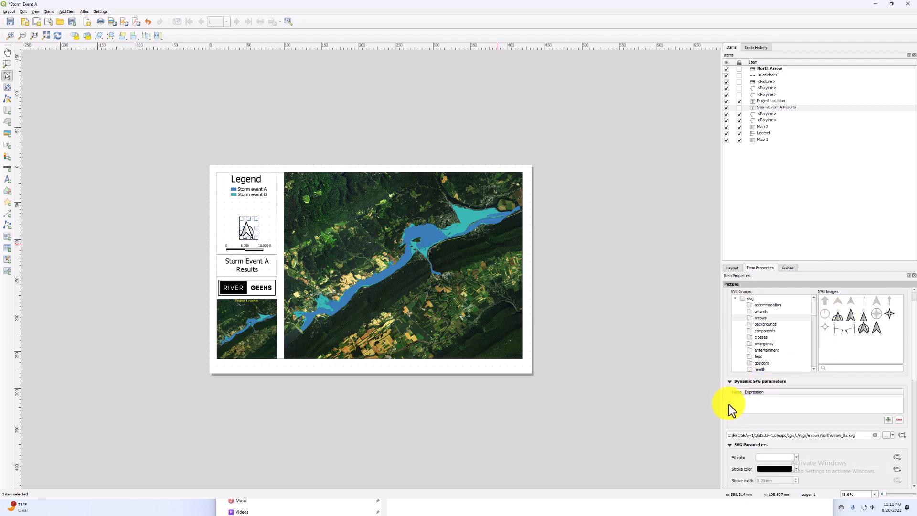
pyautogui.click(795, 436)
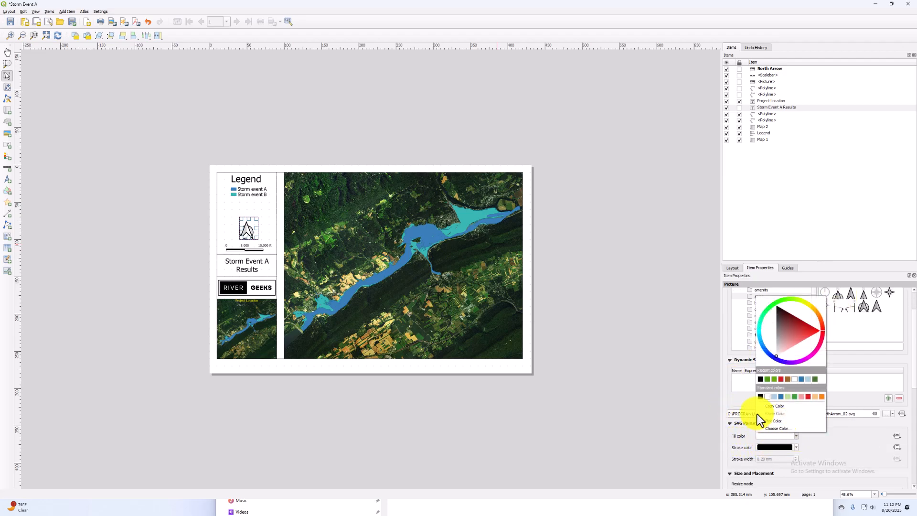
pyautogui.click(761, 397)
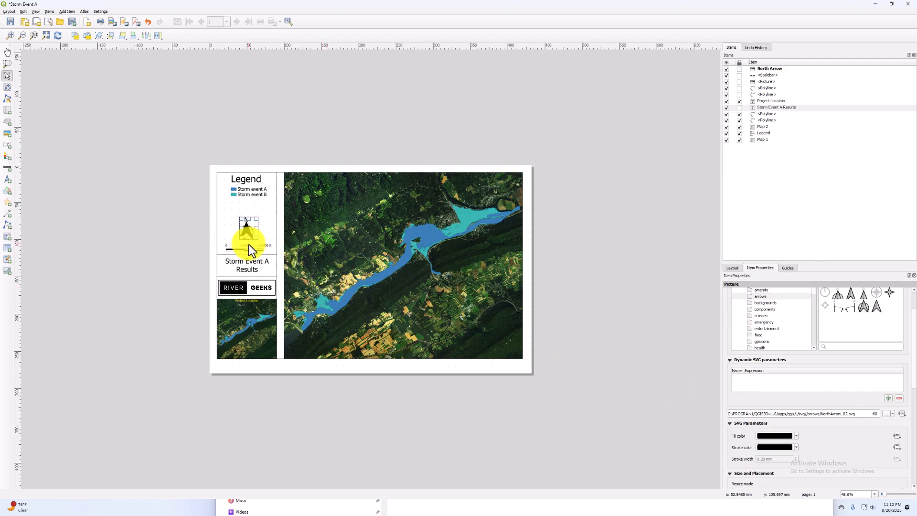
# - Set the north arrow's placement to Middle and move it so it is centred above the scale bar
pyautogui.click(190, 250)
pyautogui.moveTo(245, 229); pyautogui.dragTo(248, 231)
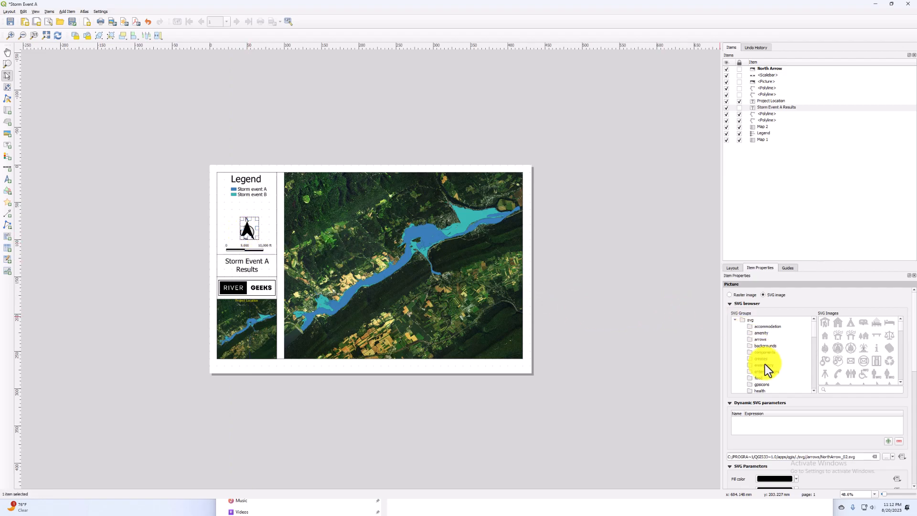
pyautogui.scroll(-5, 736, 409)
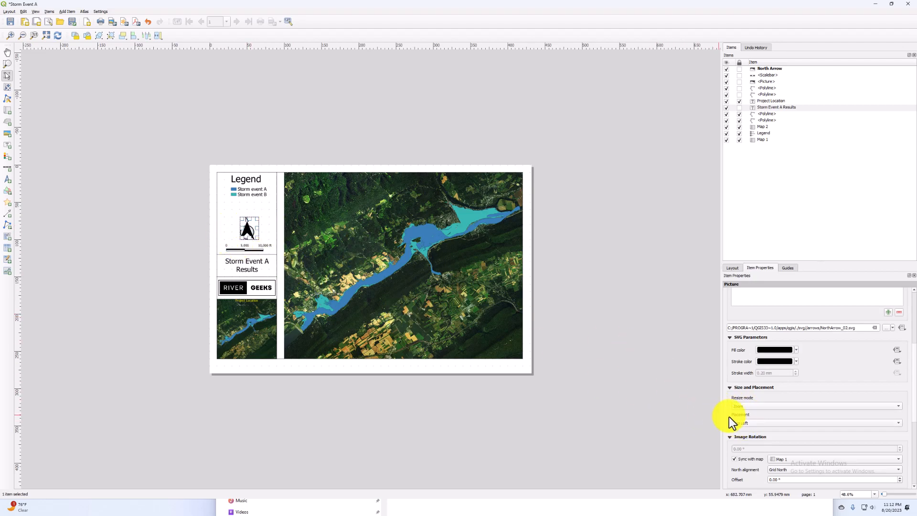
pyautogui.click(750, 423)
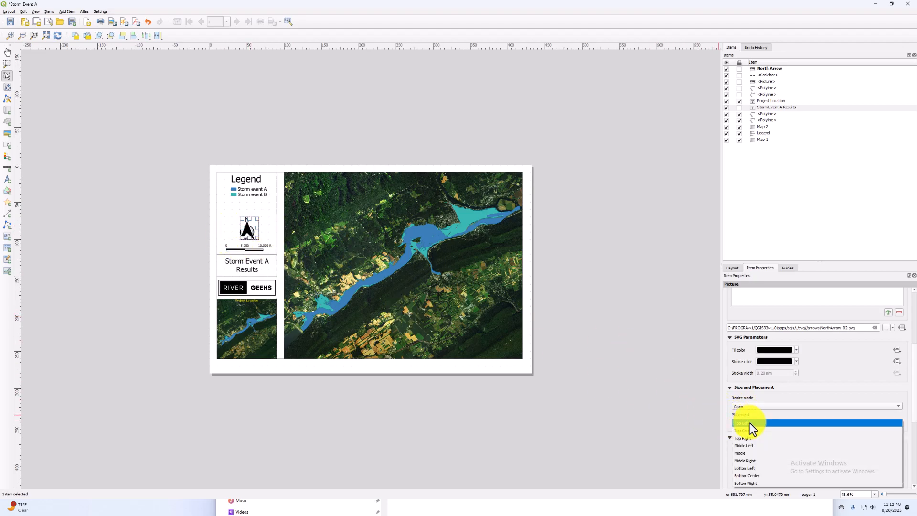
pyautogui.click(759, 453)
pyautogui.moveTo(253, 229)
pyautogui.mouseDown()
pyautogui.moveTo(233, 230)
pyautogui.moveTo(245, 231)
pyautogui.mouseUp()
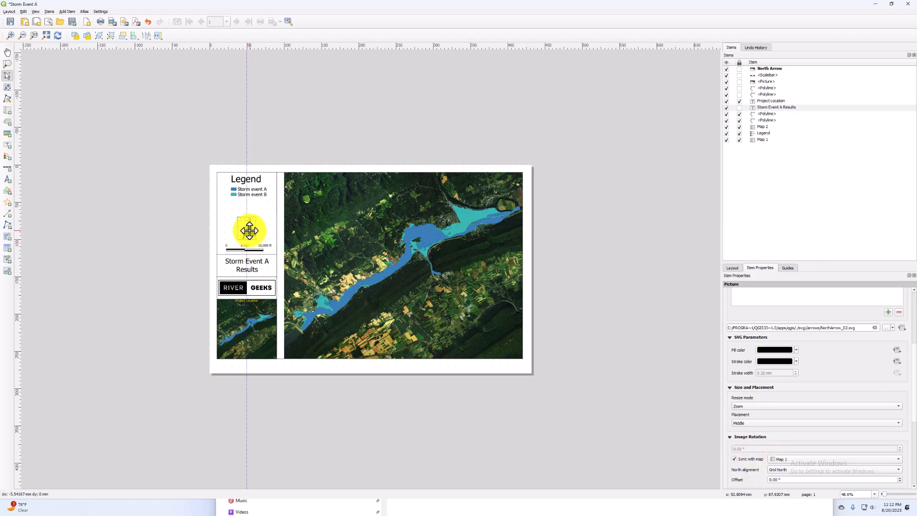
pyautogui.moveTo(249, 231); pyautogui.dragTo(248, 230)
pyautogui.click(529, 244)
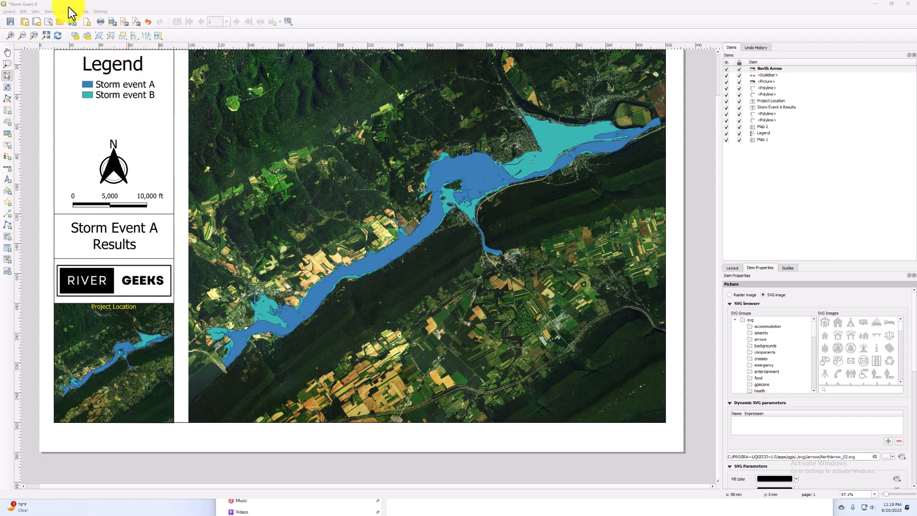
# - Add an HTML frame over the bottom-right corner of the main map
pyautogui.click(67, 12)
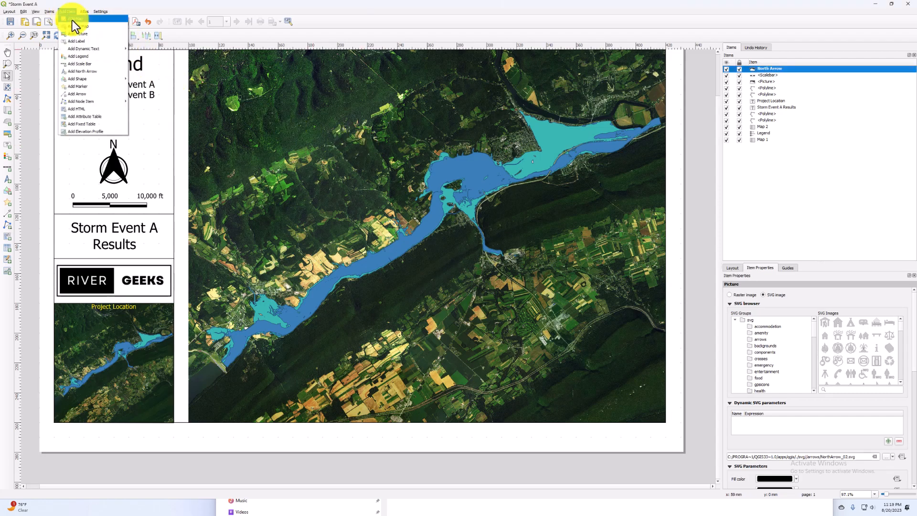
pyautogui.click(104, 110)
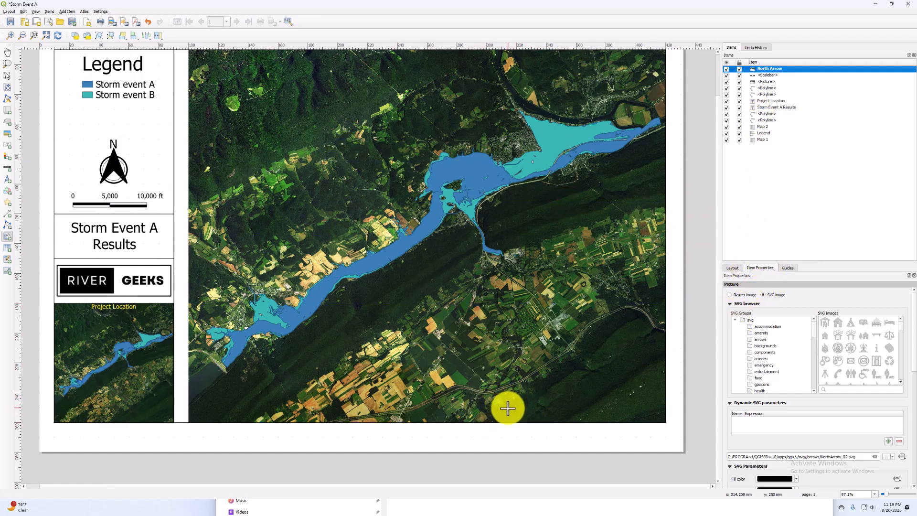
pyautogui.moveTo(508, 405); pyautogui.dragTo(666, 420)
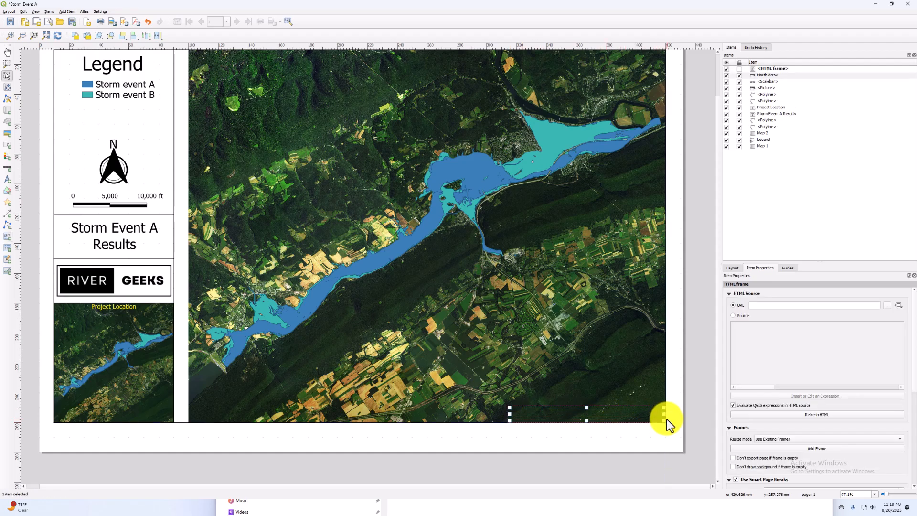
# - Switch the HTML frame to custom source and enter the linked MapTiler and OpenStreetMap contributors copyright attribution
pyautogui.click(741, 316)
pyautogui.click(764, 331)
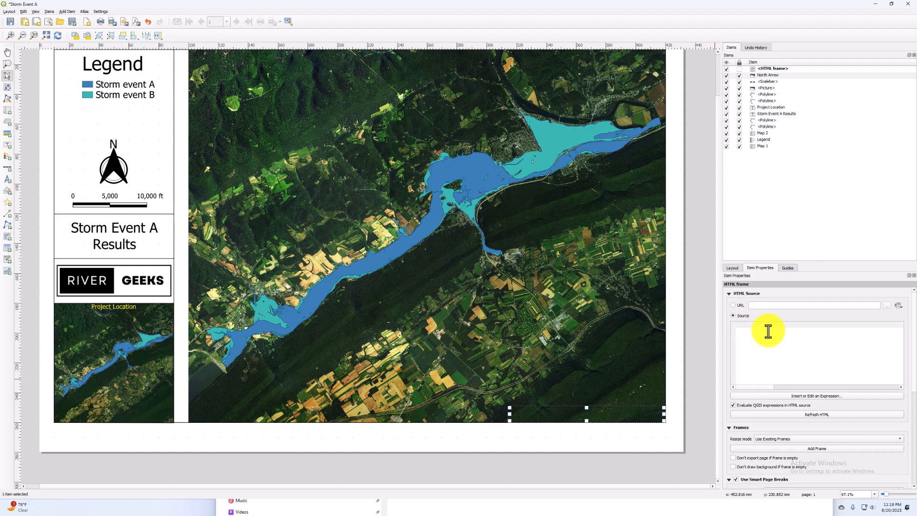
pyautogui.write('<a href="https://www.openstreetmap.org/copyright" target="_blank">&copy; OpenStreetMap contributors</a>')
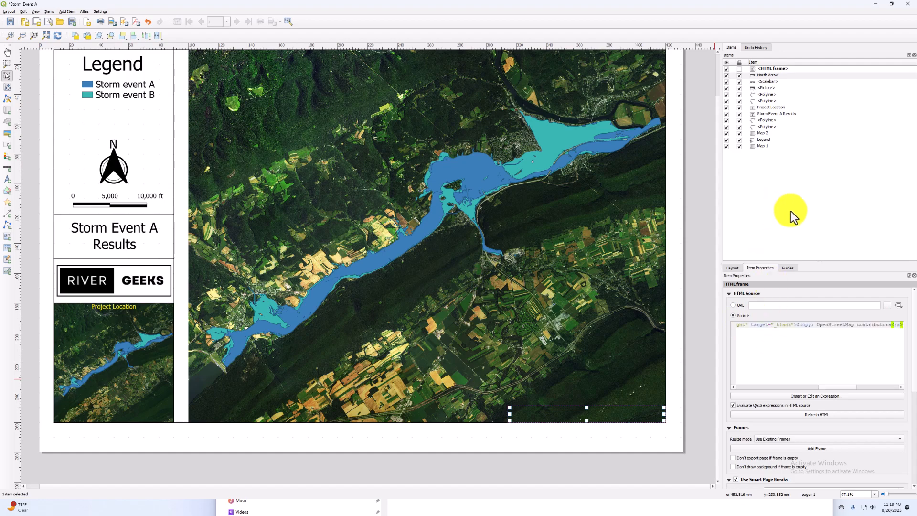
pyautogui.click(734, 307)
pyautogui.click(732, 315)
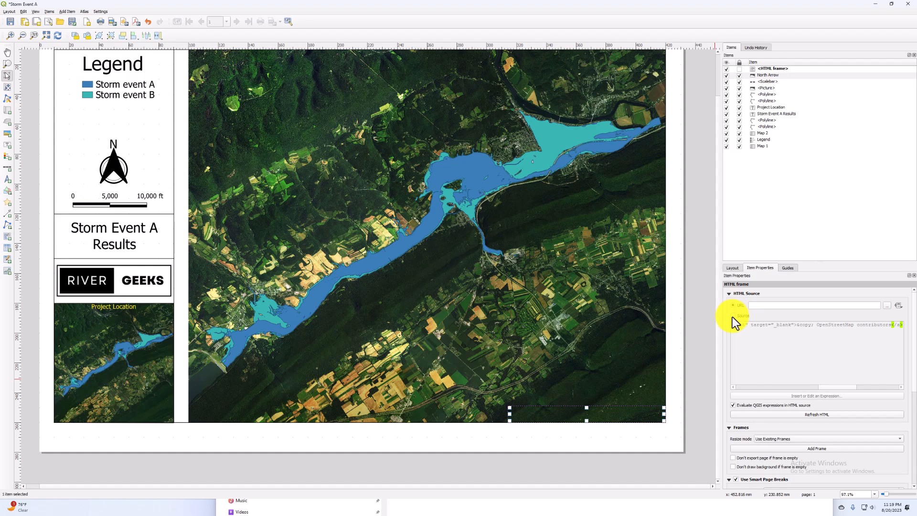
pyautogui.click(732, 317)
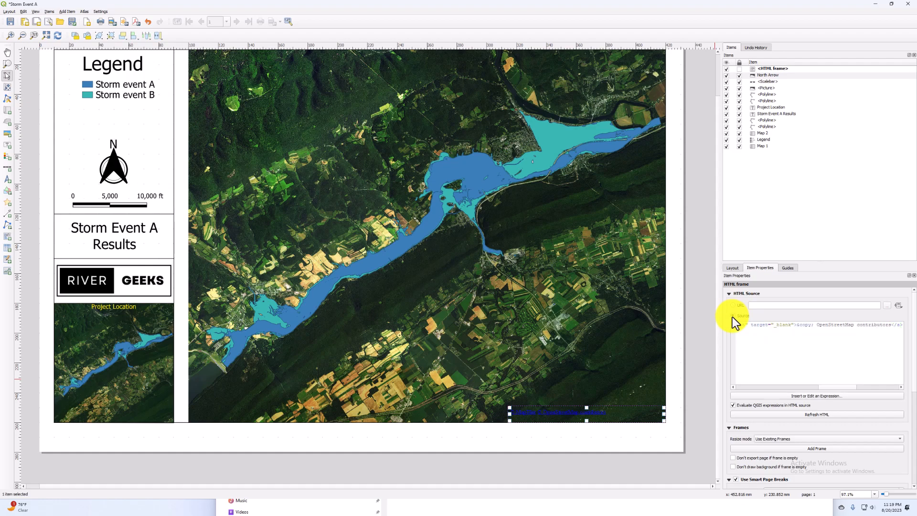
# - Move the attribution frame so its text ends near the main map's bottom-right corner, and lock the frame
pyautogui.click(583, 439)
pyautogui.moveTo(586, 413); pyautogui.dragTo(588, 414)
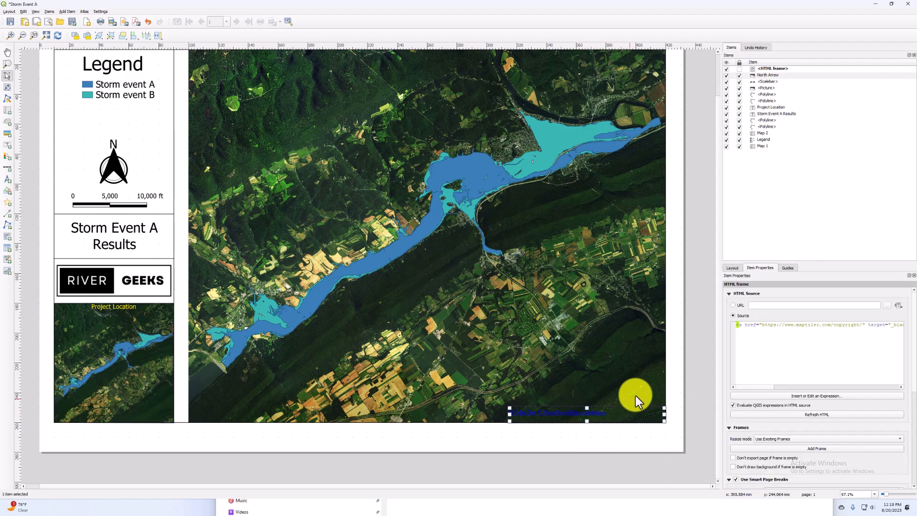
pyautogui.click(671, 384)
pyautogui.scroll(-1, 675, 420)
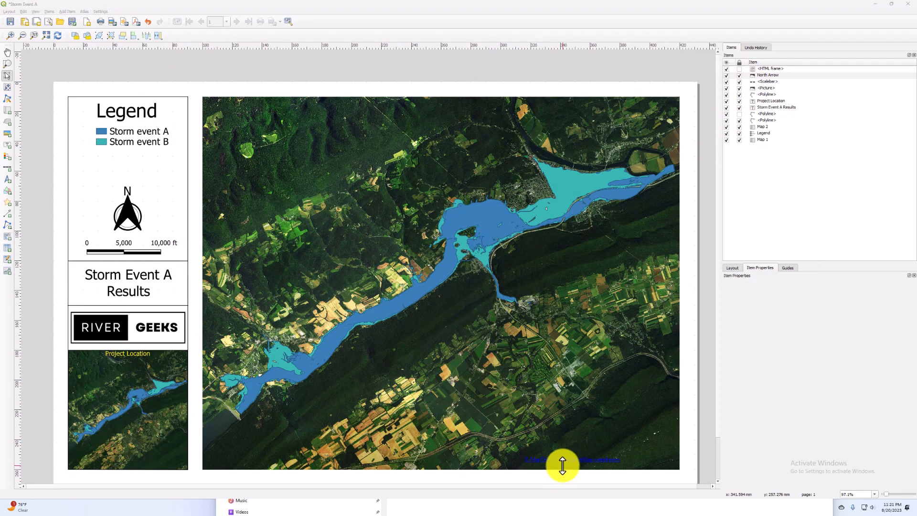
pyautogui.moveTo(564, 460); pyautogui.dragTo(616, 466)
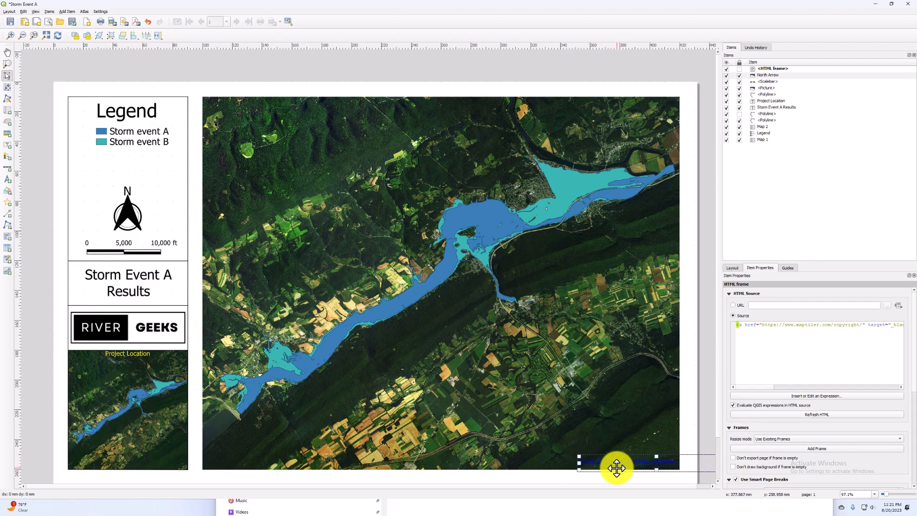
pyautogui.click(739, 75)
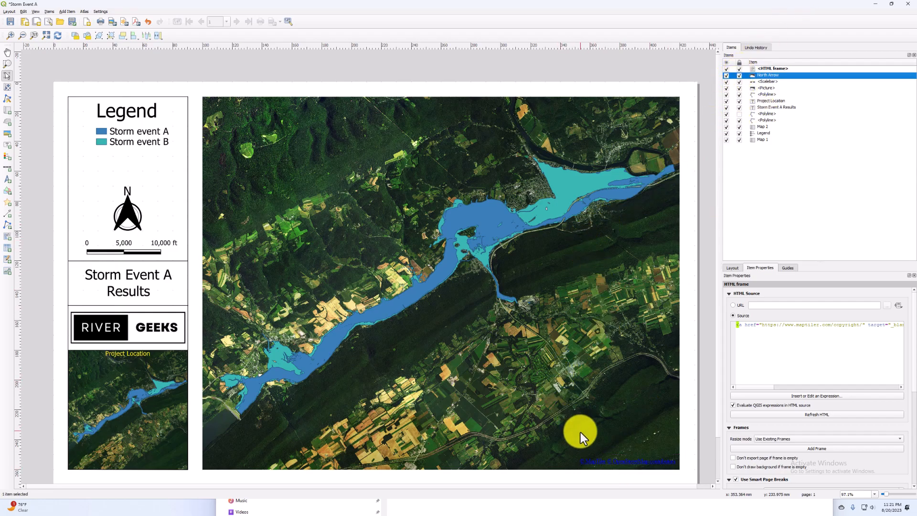
# - Add a Month/Day/Year current date text below the map's bottom-right corner, aligned Center horizontally and Middle vertically
pyautogui.scroll(-3, 217, 207)
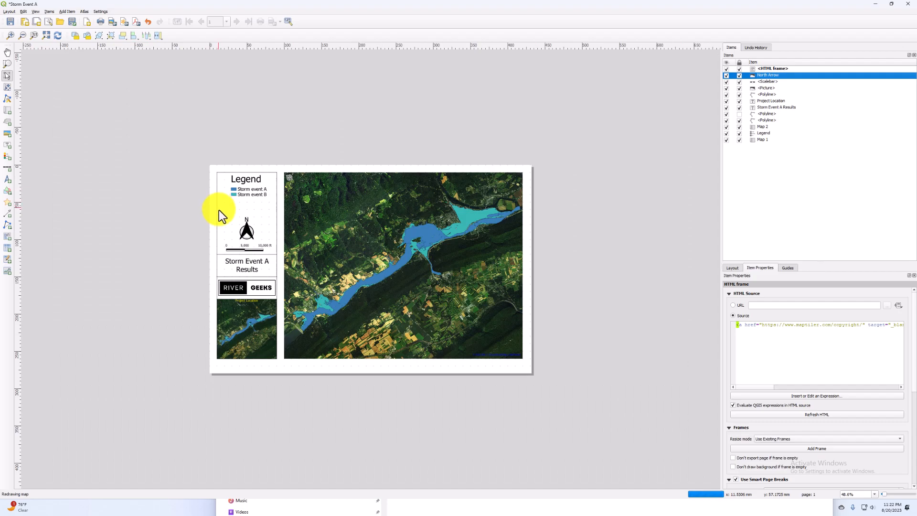
pyautogui.scroll(3, 299, 385)
pyautogui.click(66, 11)
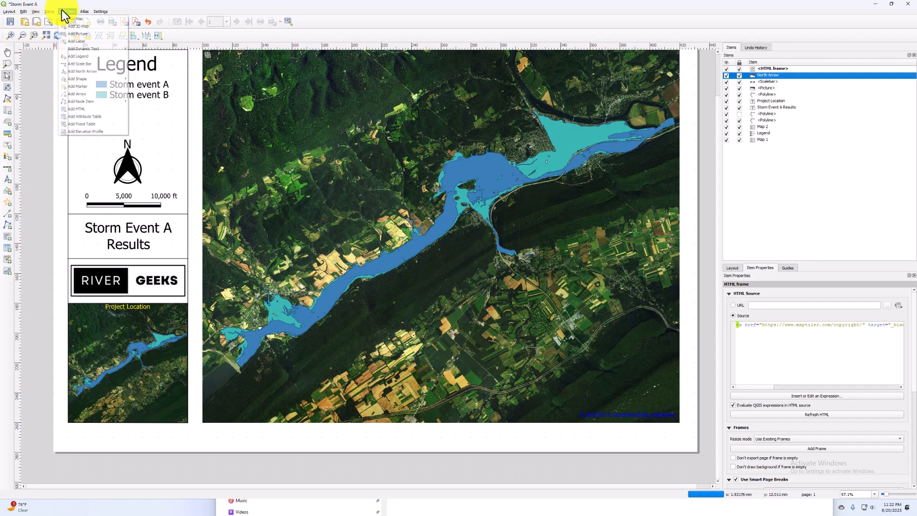
pyautogui.moveTo(107, 51)
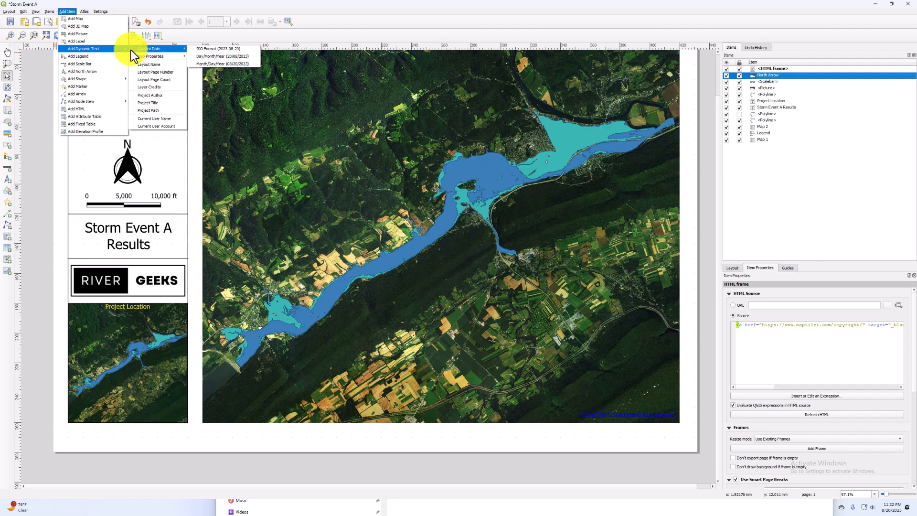
pyautogui.click(237, 63)
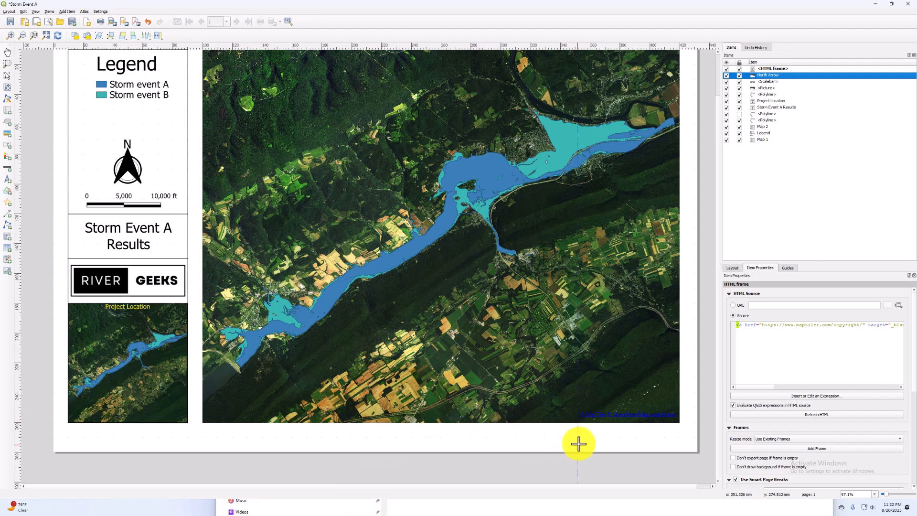
pyautogui.moveTo(615, 437); pyautogui.dragTo(681, 452)
pyautogui.click(752, 434)
pyautogui.click(754, 449)
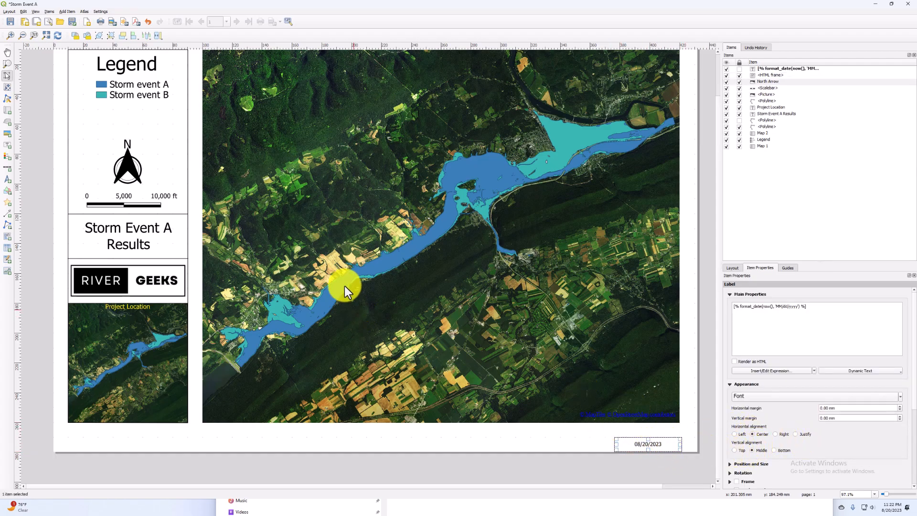
# - Add a dynamic Current User Name text below the main map, just left of the date
pyautogui.click(67, 10)
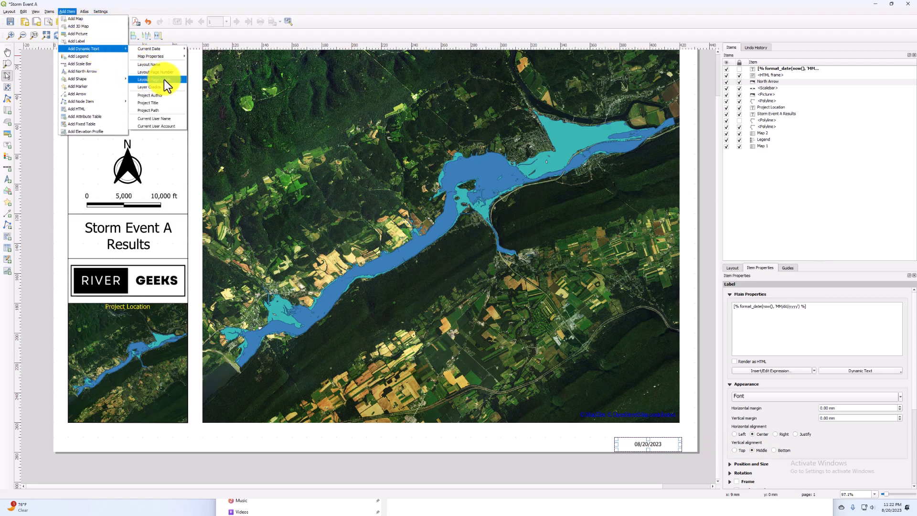
pyautogui.click(173, 120)
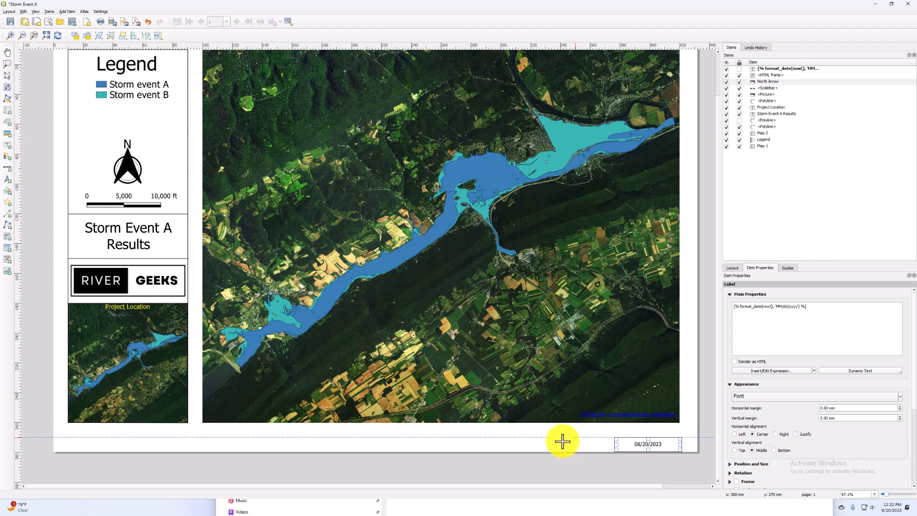
pyautogui.moveTo(500, 437); pyautogui.dragTo(611, 453)
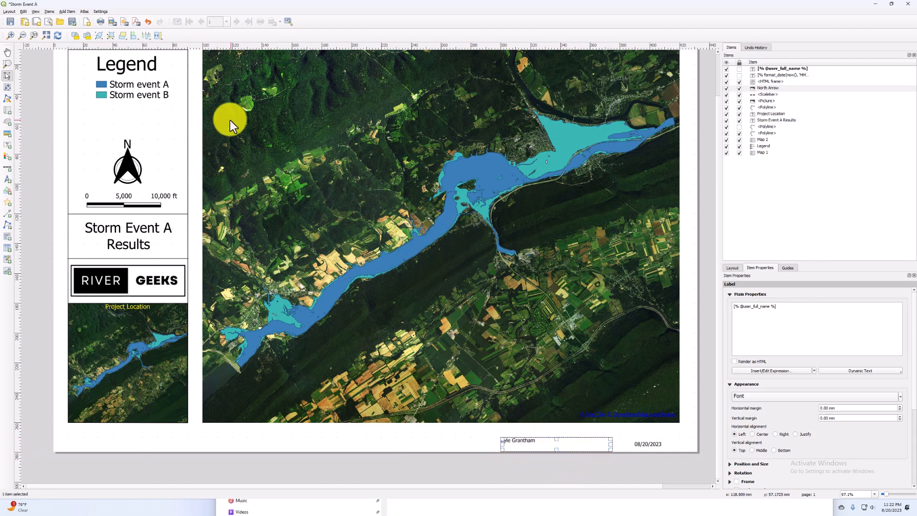
# - Right-align the user name text and position it beside the date, with both ending at the main map's right edge
pyautogui.click(757, 450)
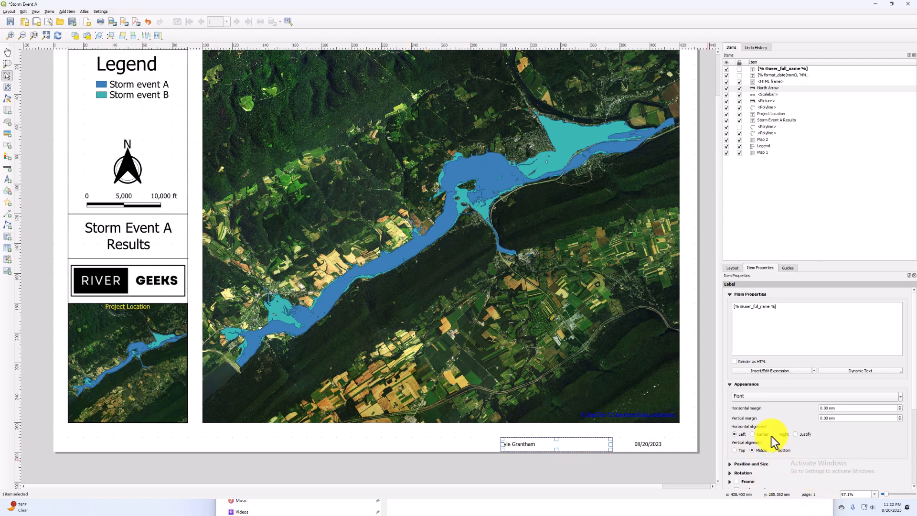
pyautogui.click(753, 434)
pyautogui.click(774, 450)
pyautogui.click(775, 435)
pyautogui.moveTo(592, 444); pyautogui.dragTo(615, 440)
pyautogui.click(706, 440)
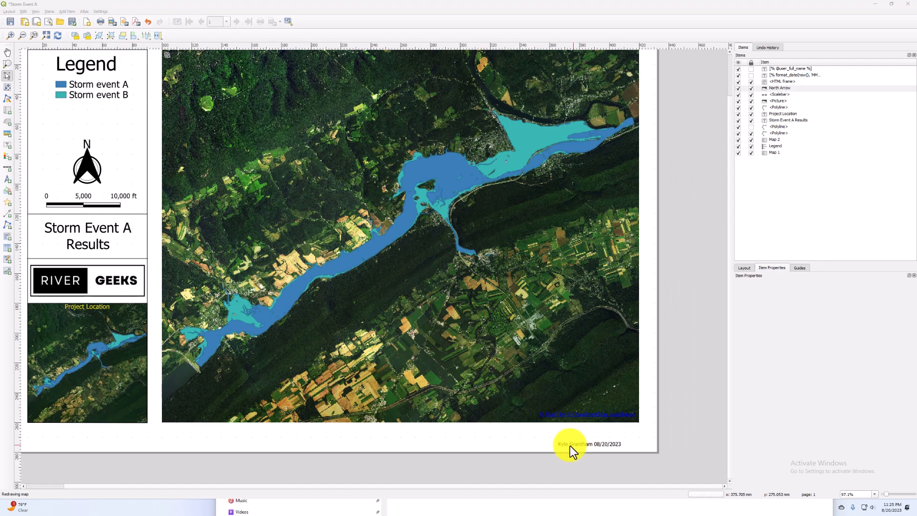
pyautogui.moveTo(629, 459); pyautogui.dragTo(606, 443)
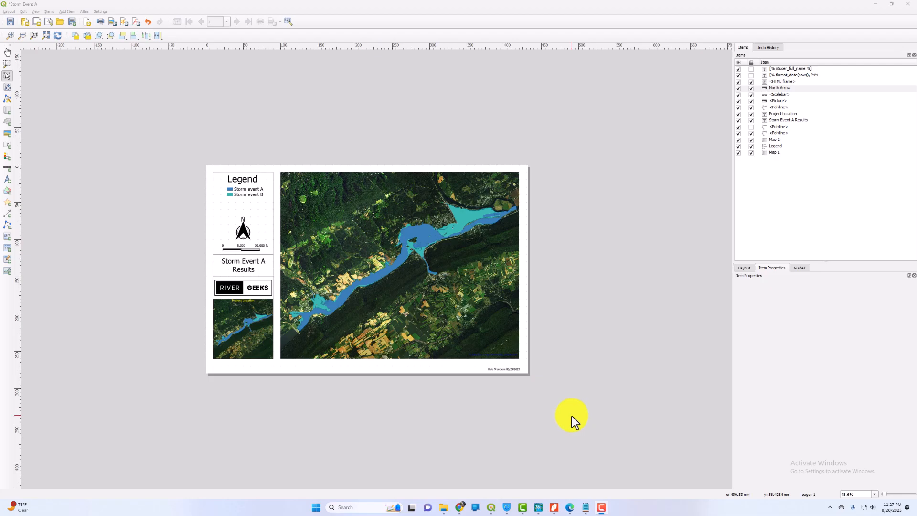
# - Switch to the main QGIS project window, hide the Storm event B layer, and return to the Storm Event A layout
pyautogui.moveTo(490, 510)
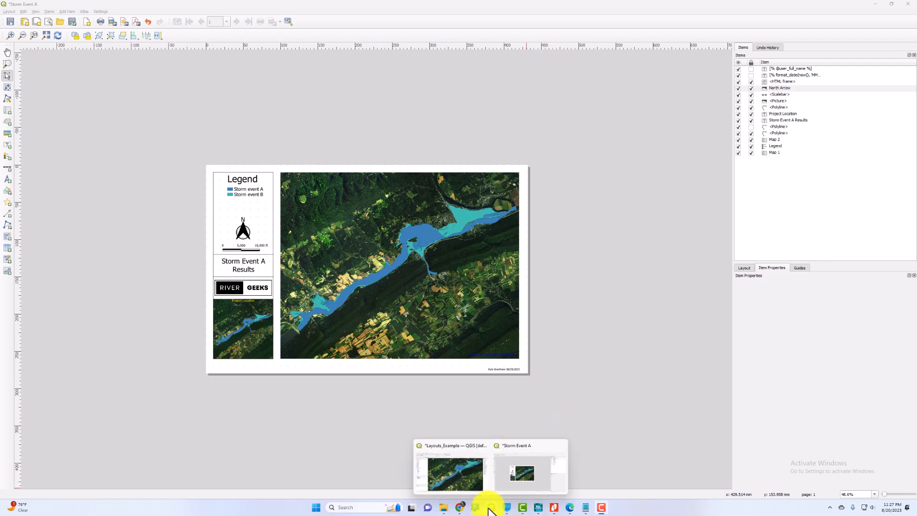
pyautogui.click(459, 471)
pyautogui.moveTo(451, 426); pyautogui.dragTo(275, 325)
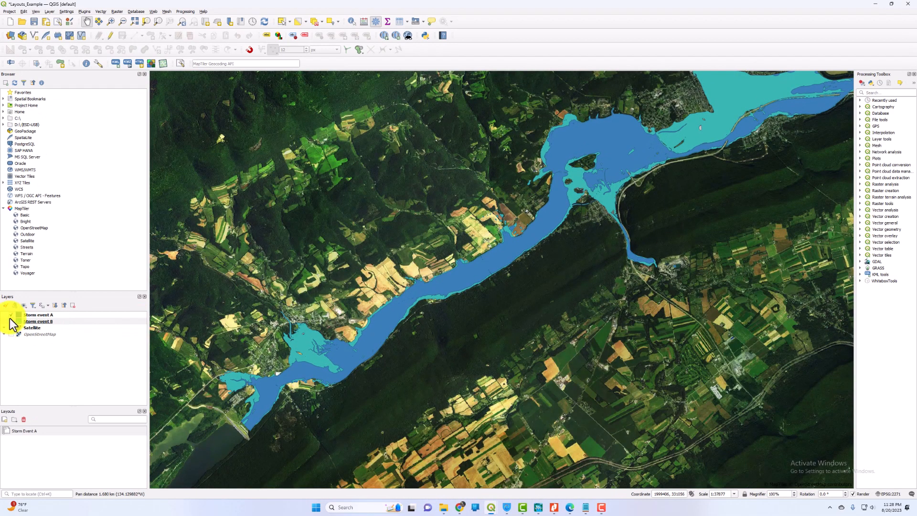
pyautogui.click(10, 321)
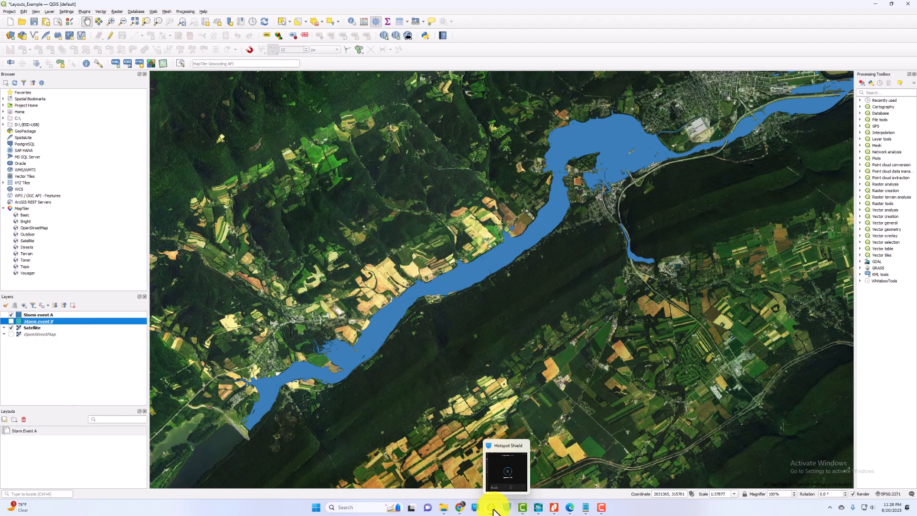
pyautogui.click(466, 475)
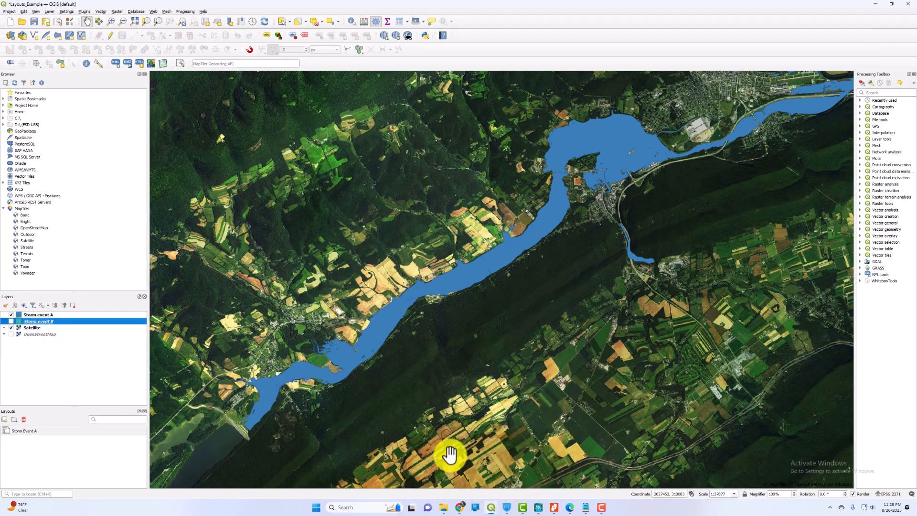
pyautogui.moveTo(491, 508)
pyautogui.click(506, 470)
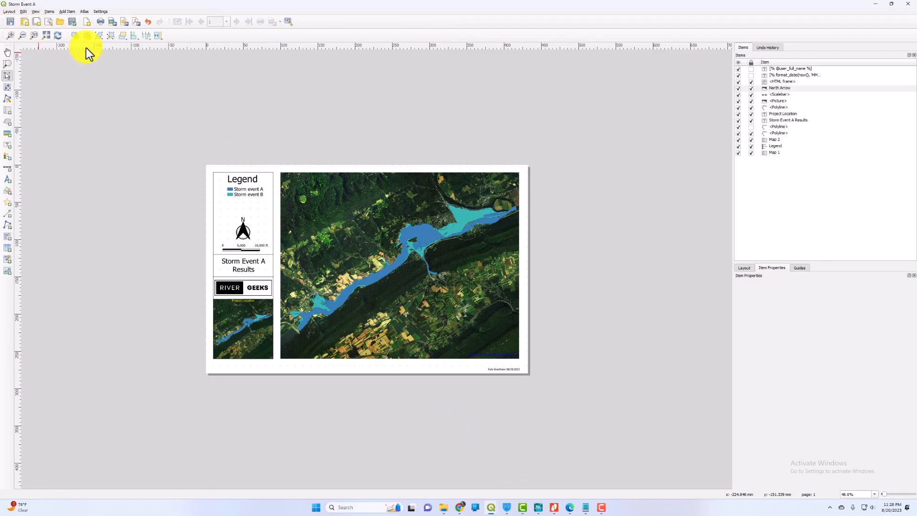
# - Select Map 1 in the layout and lock its layers
pyautogui.scroll(1, 512, 282)
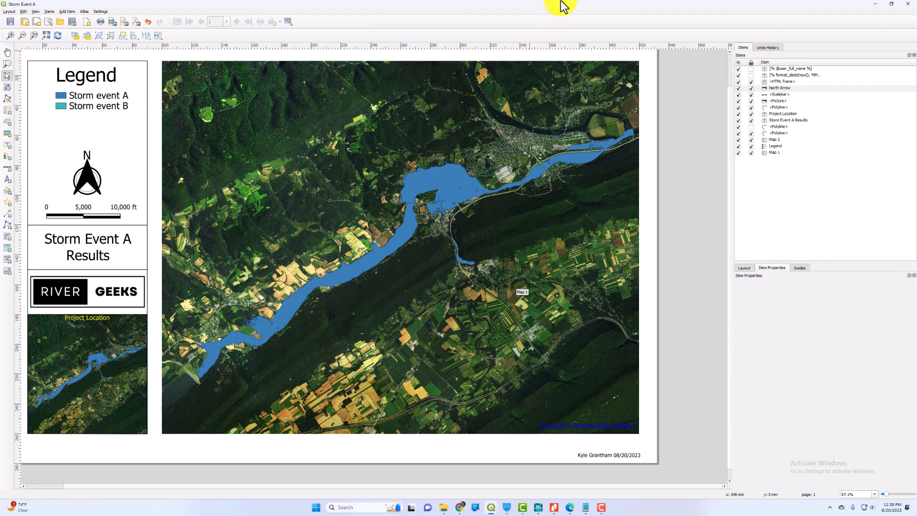
pyautogui.click(775, 153)
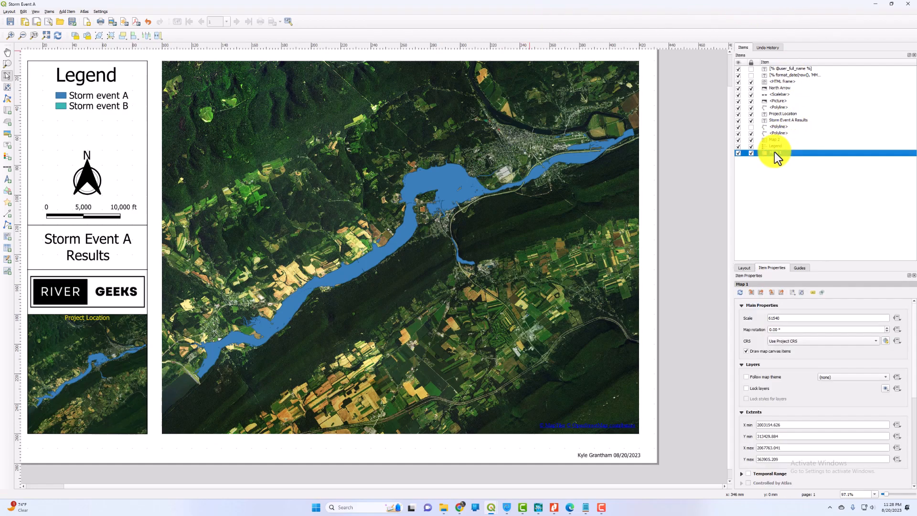
pyautogui.click(756, 391)
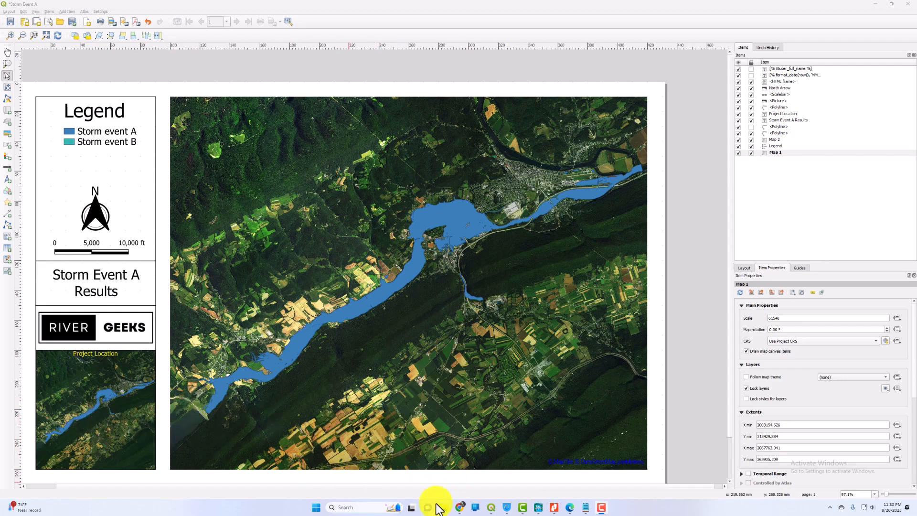
# - Switch to the main QGIS project window, show the OpenStreetMap layer and hide the Satellite layer
pyautogui.moveTo(492, 510)
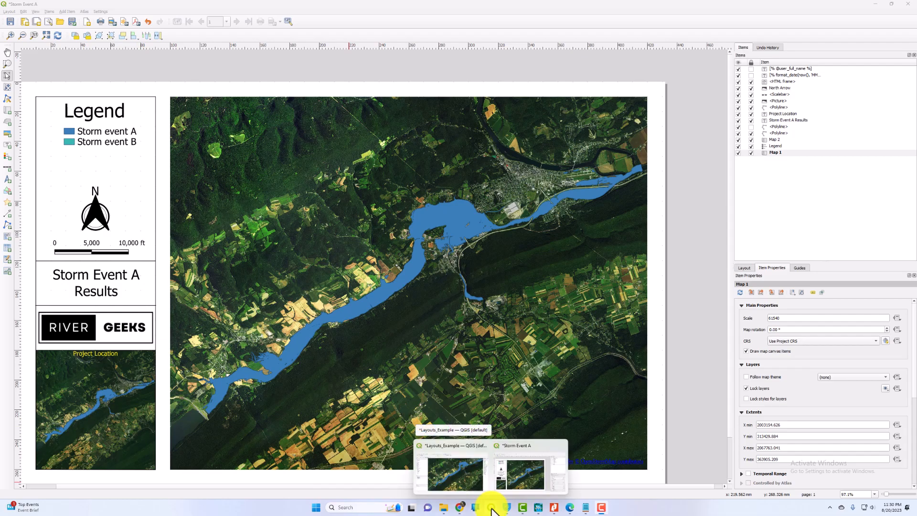
pyautogui.click(461, 473)
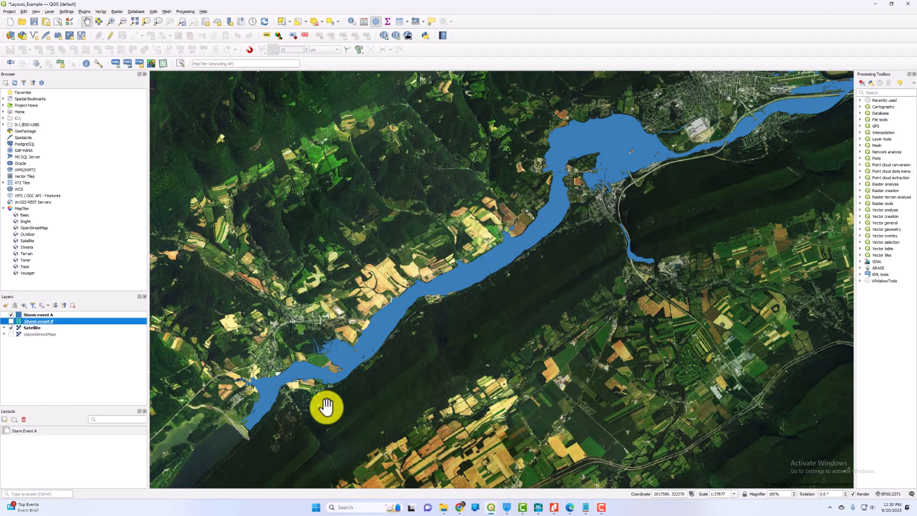
pyautogui.moveTo(379, 371); pyautogui.dragTo(296, 358)
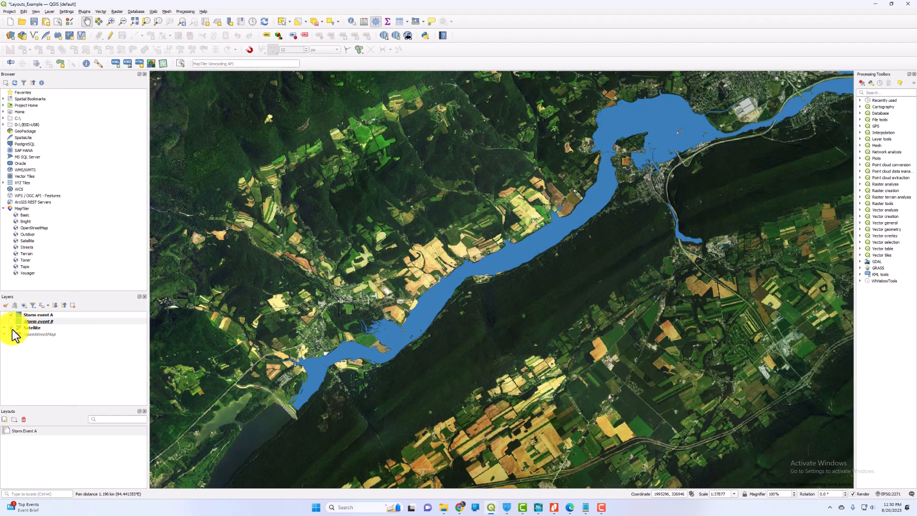
pyautogui.click(14, 323)
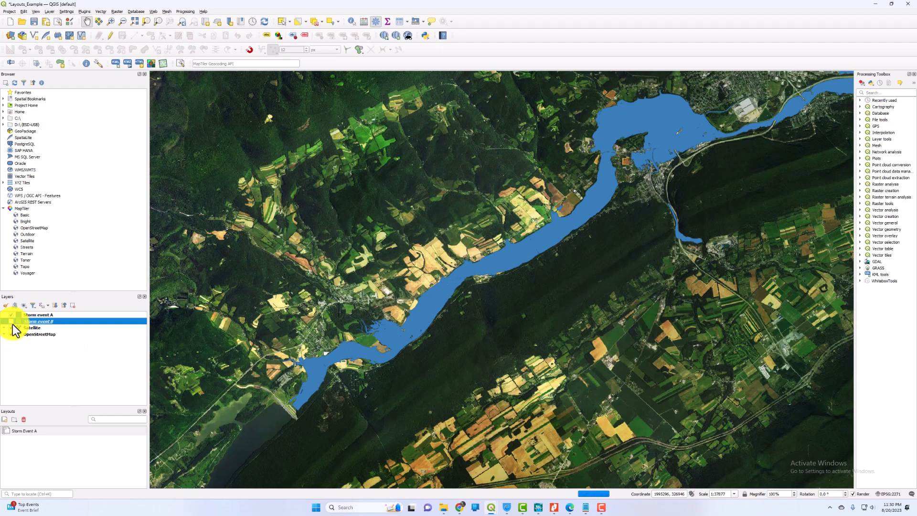
pyautogui.click(11, 328)
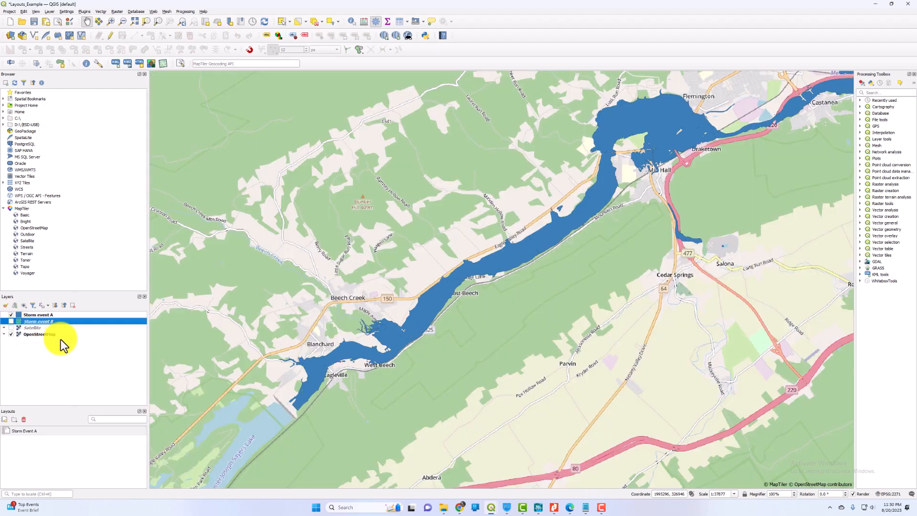
# - Return to the Storm Event A layout, select the inset map Map 2, and lock its layers
pyautogui.scroll(-1, 365, 324)
pyautogui.moveTo(406, 314); pyautogui.dragTo(381, 318)
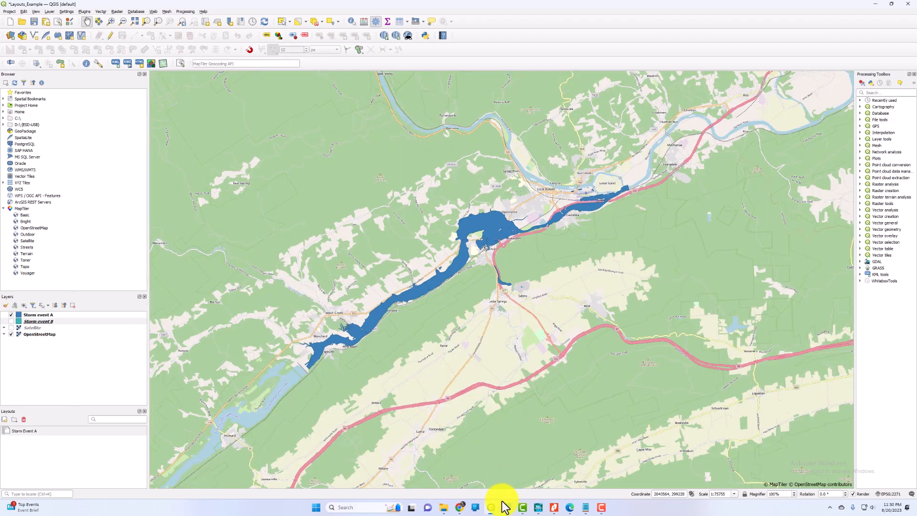
pyautogui.moveTo(492, 510)
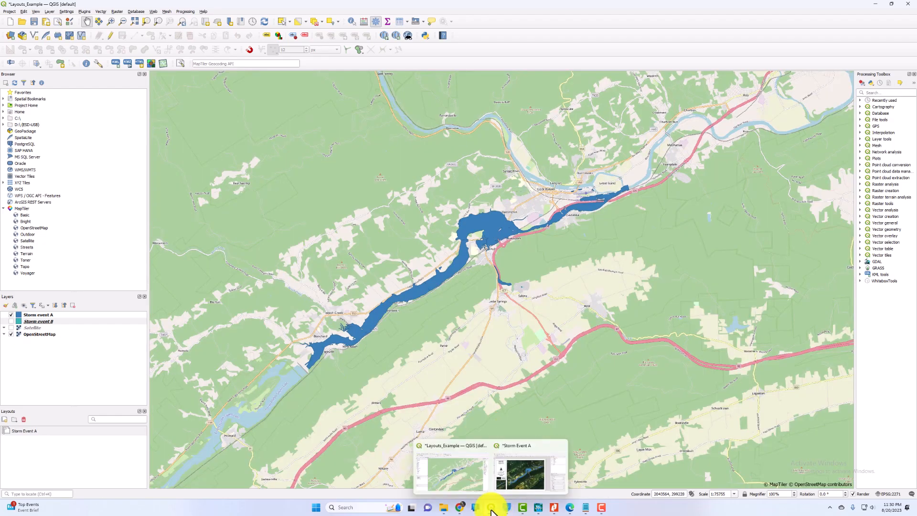
pyautogui.click(523, 480)
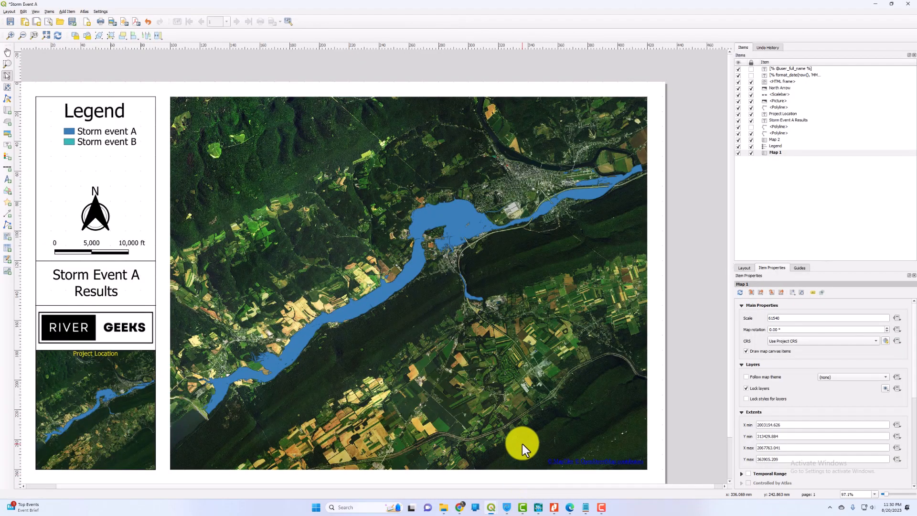
pyautogui.scroll(-1, 610, 272)
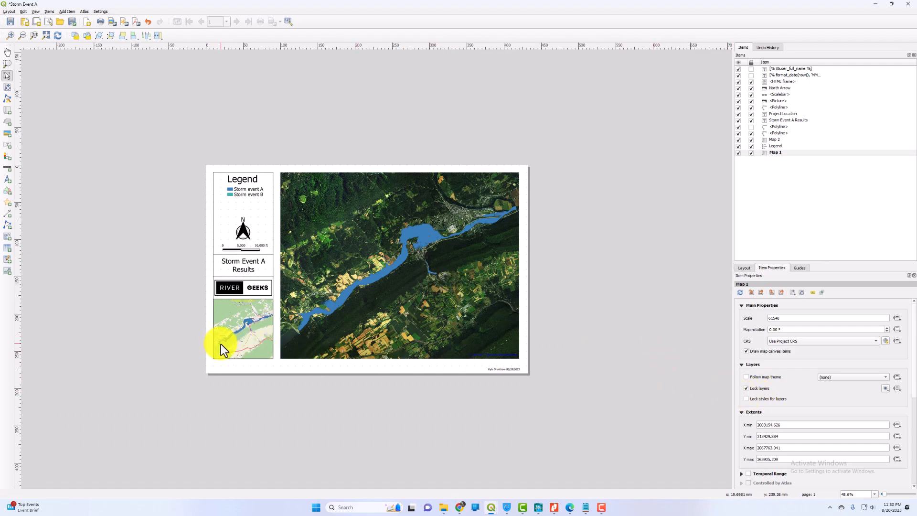
pyautogui.hotkey('ctrl', '+')
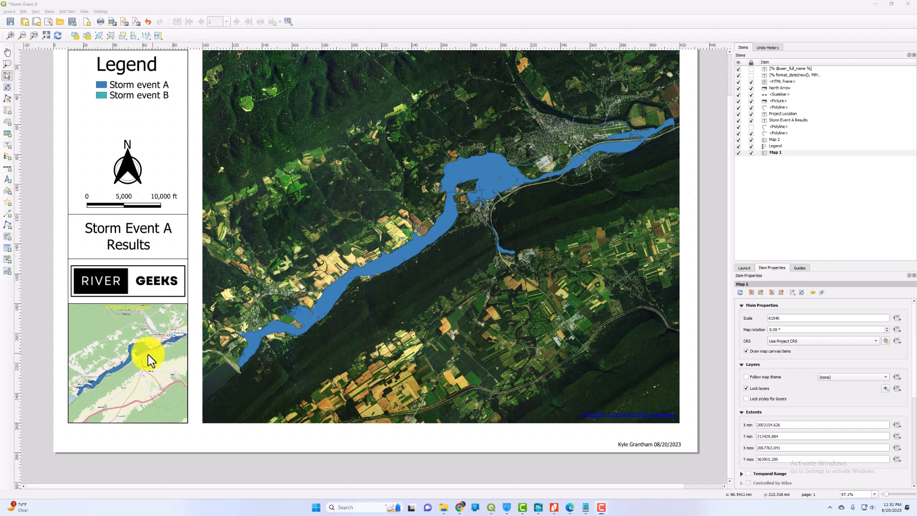
pyautogui.click(131, 354)
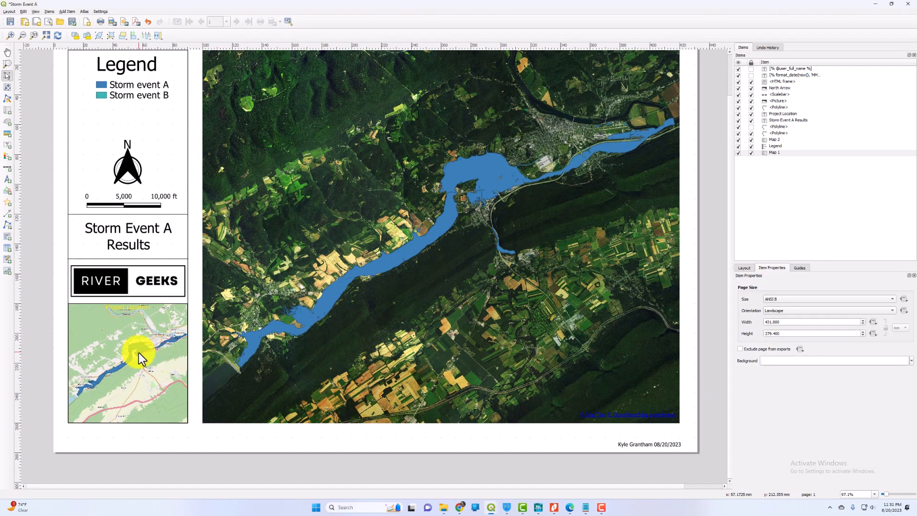
pyautogui.click(787, 140)
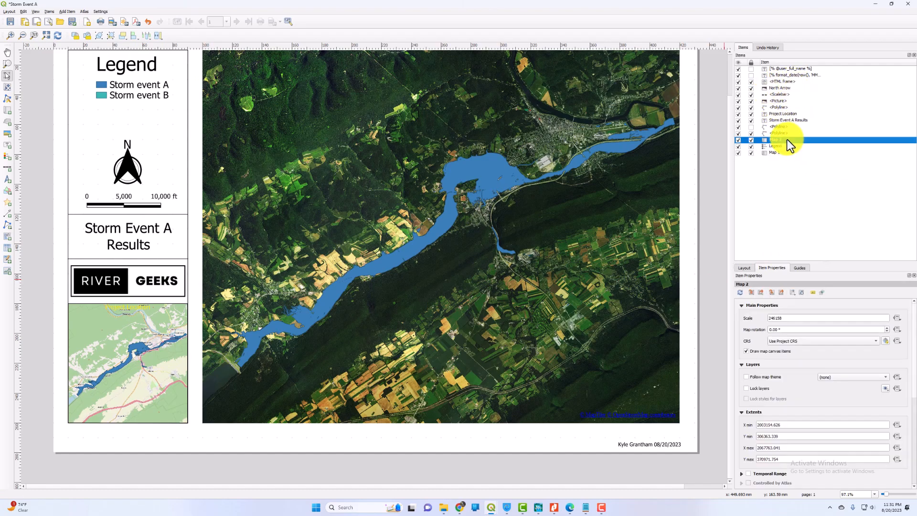
pyautogui.click(755, 389)
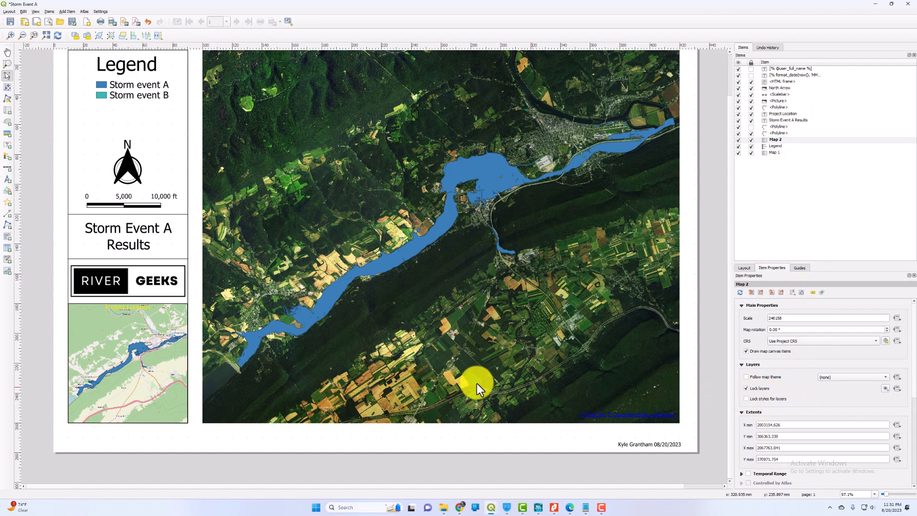
pyautogui.scroll(-1, 208, 341)
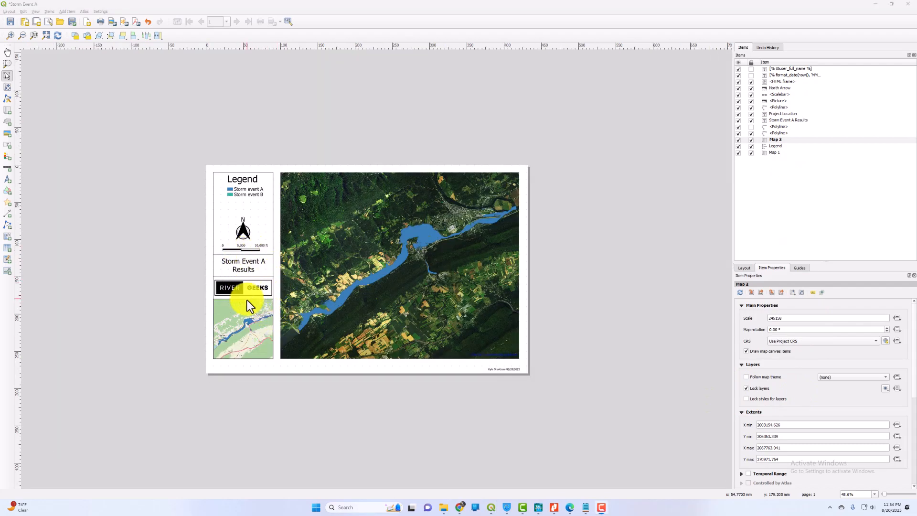
# - Change the font color of the Project Location label over the inset map to black
pyautogui.click(247, 302)
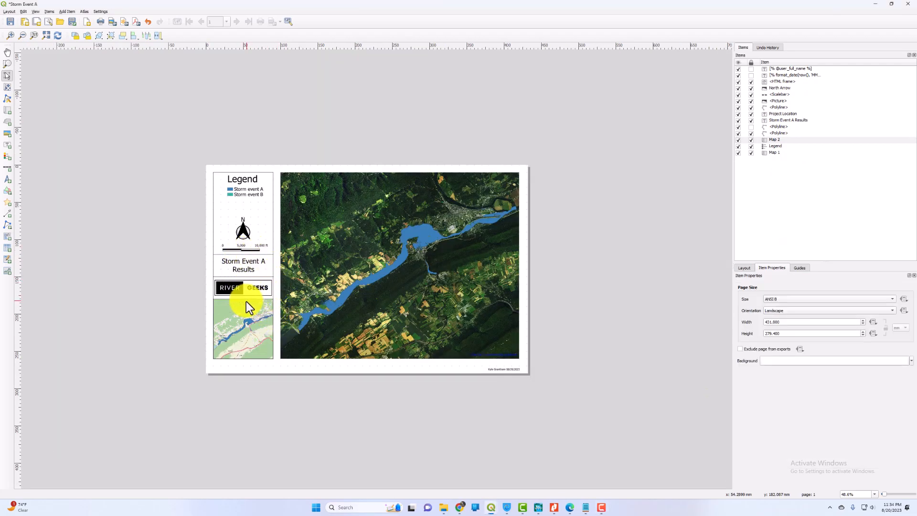
pyautogui.scroll(1, 254, 302)
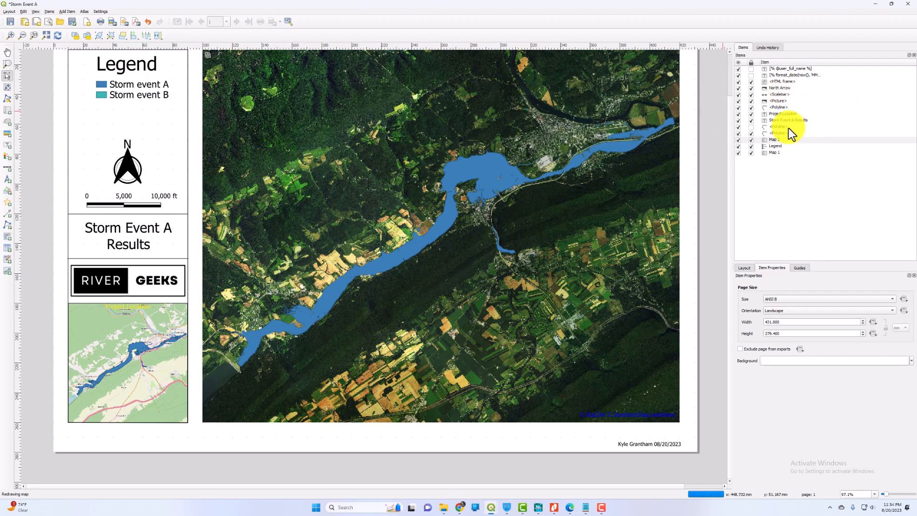
pyautogui.click(785, 114)
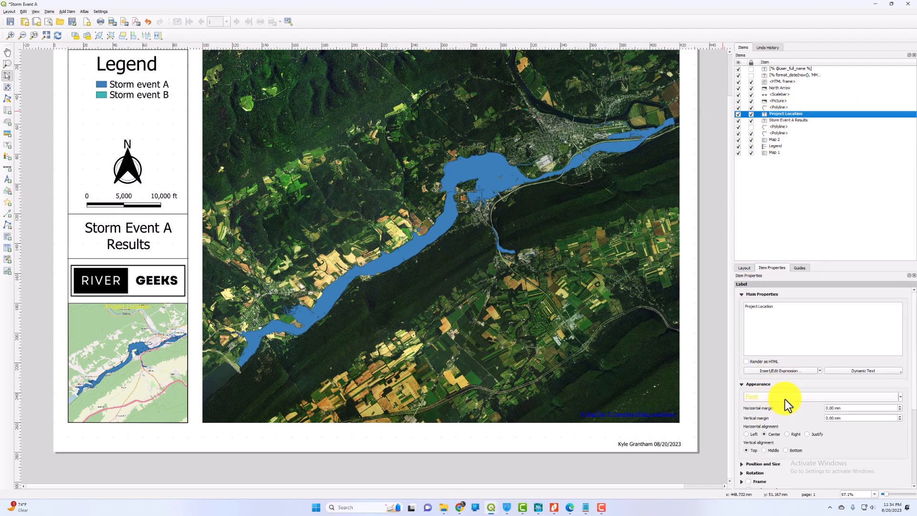
pyautogui.click(900, 398)
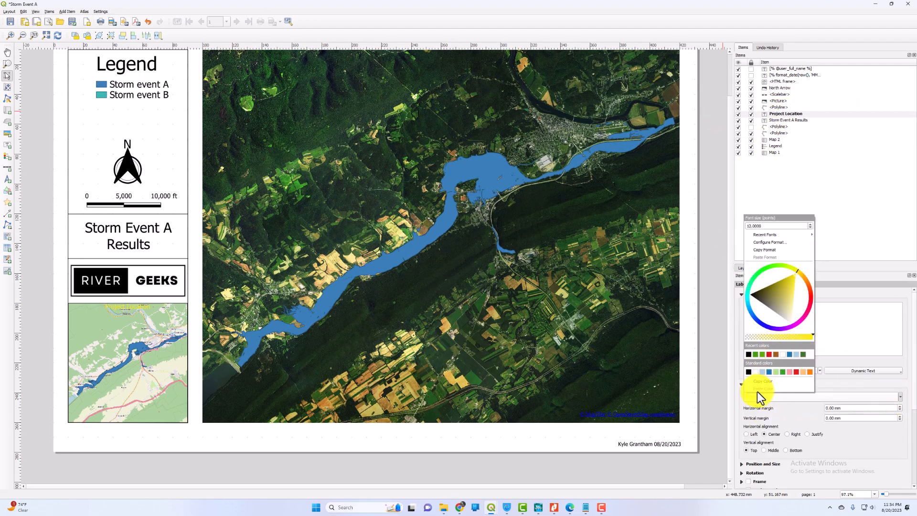
pyautogui.click(747, 353)
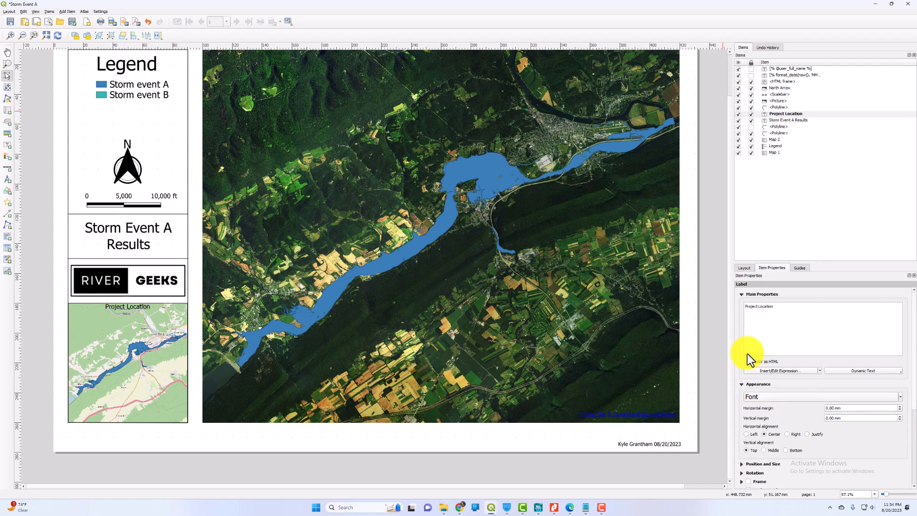
# - Unlock the Project Location label and set its vertical alignment to Bottom within the inset map
pyautogui.click(751, 114)
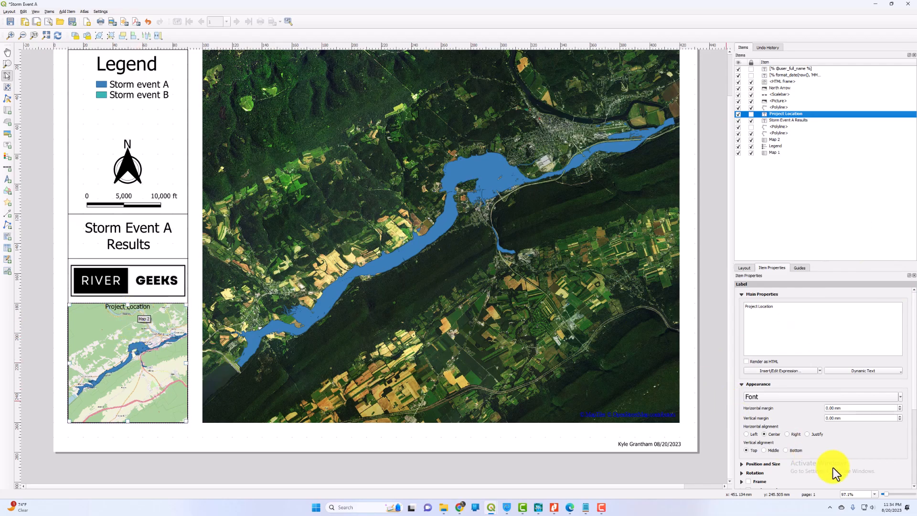
pyautogui.click(788, 451)
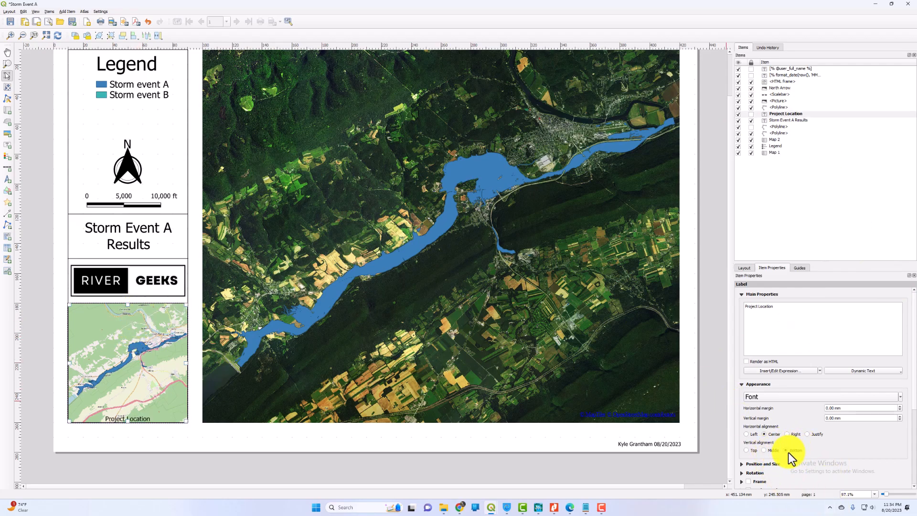
pyautogui.click(307, 443)
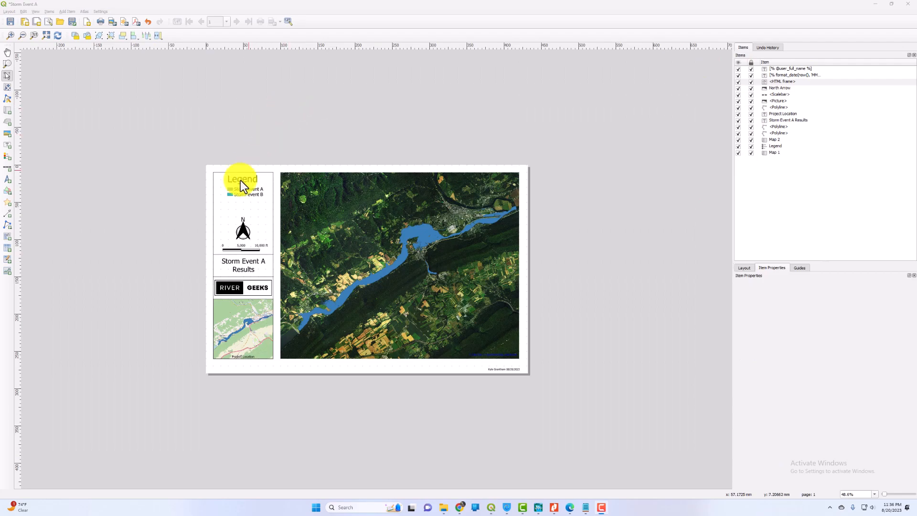
pyautogui.click(7, 223)
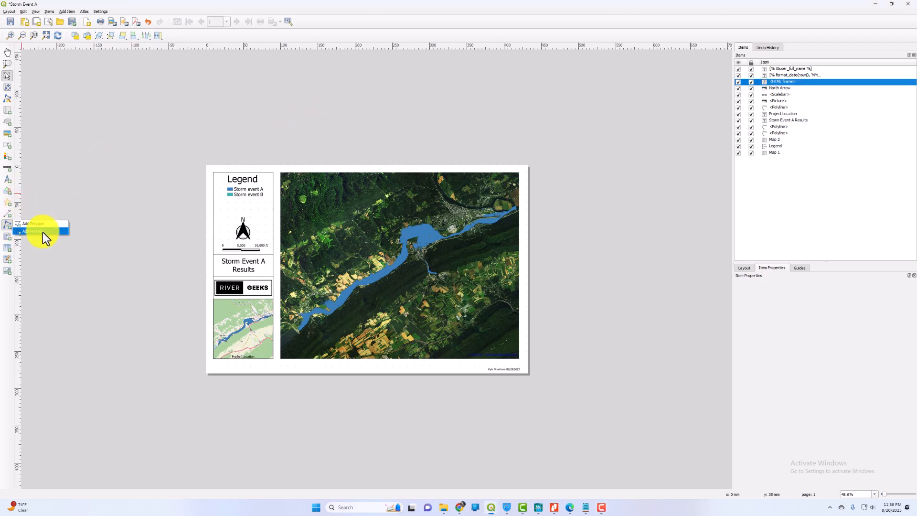
pyautogui.click(42, 231)
pyautogui.hotkey('ctrl', '+')
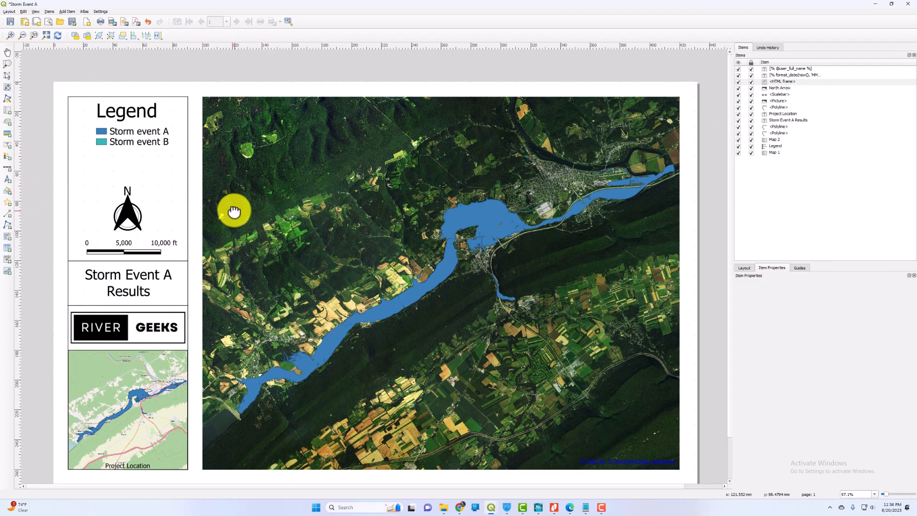
pyautogui.hotkey('ctrl', '-')
pyautogui.hotkey('ctrl', '+')
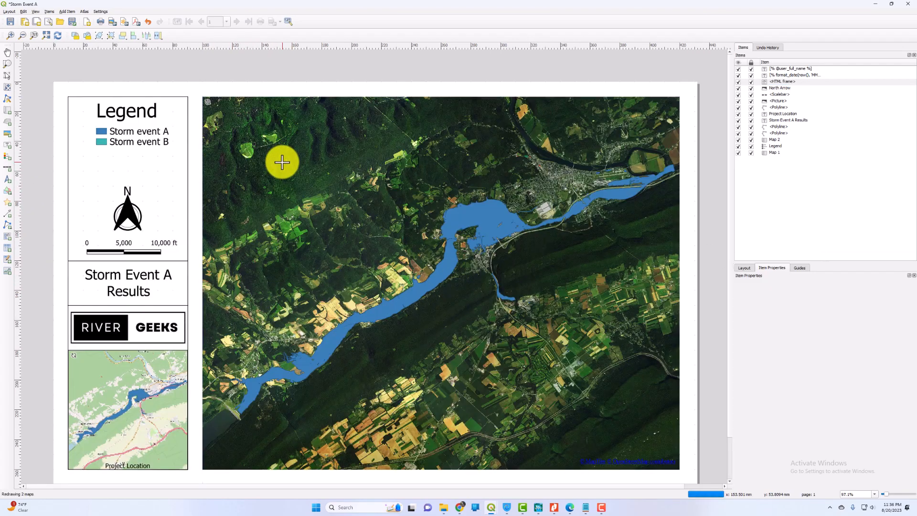
pyautogui.scroll(1, 248, 57)
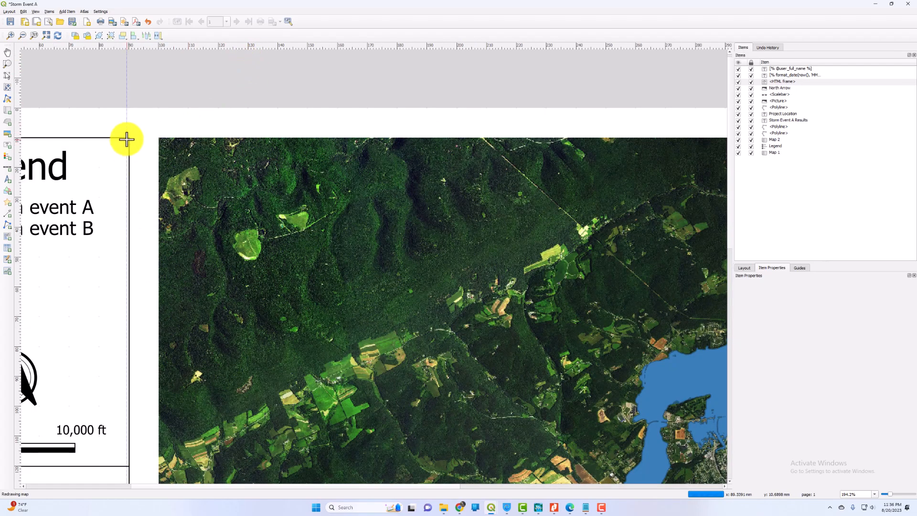
pyautogui.click(151, 135)
pyautogui.rightClick(173, 134)
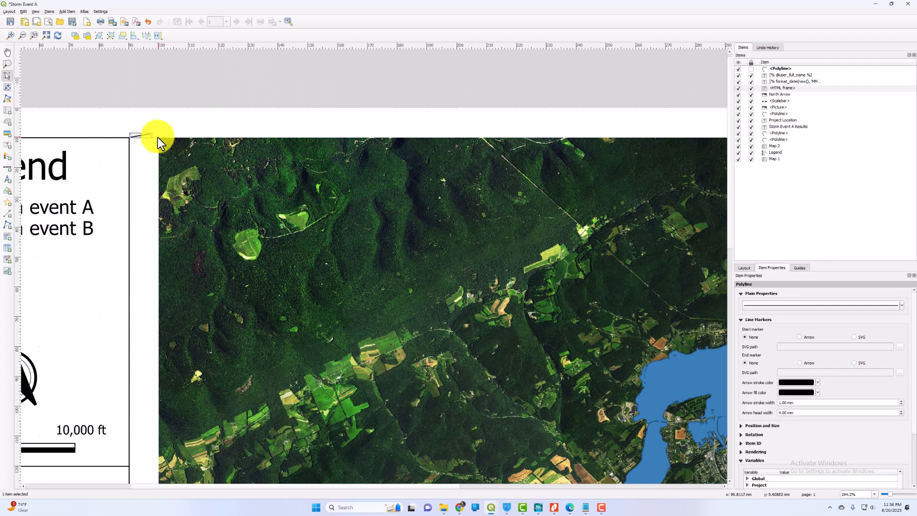
pyautogui.press('Delete')
# - Start a polyline at the legend panel's top-right corner and run it along the main map's top edge to its right corner
pyautogui.click(7, 225)
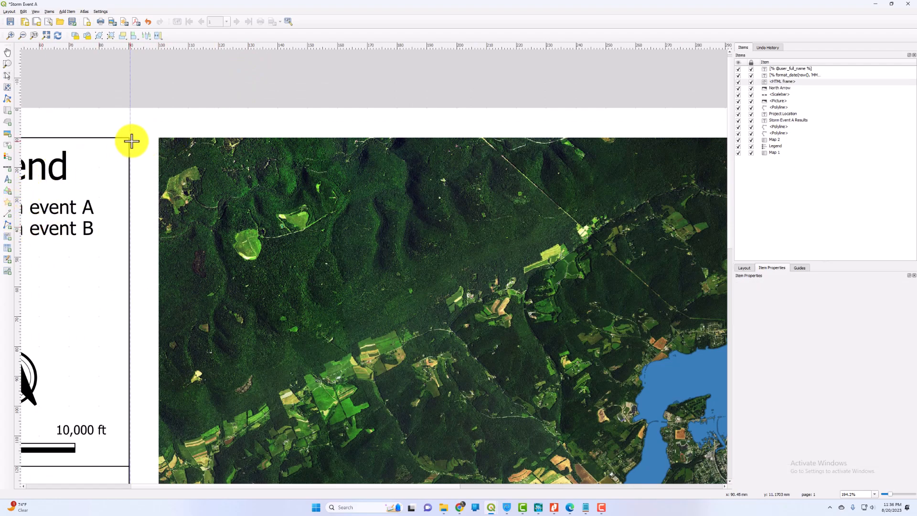
pyautogui.click(129, 139)
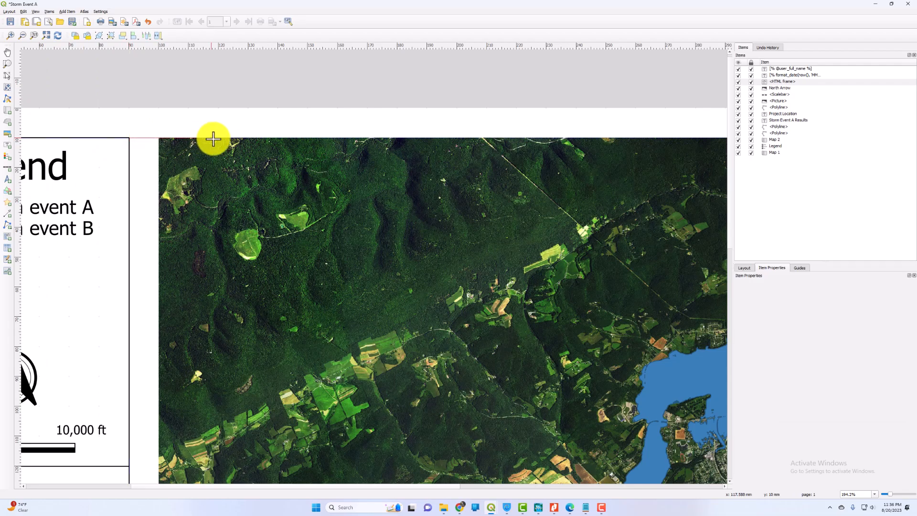
pyautogui.scroll(-1, 148, 151)
pyautogui.scroll(-1, 531, 152)
pyautogui.scroll(1, 525, 176)
pyautogui.scroll(2, 526, 175)
pyautogui.scroll(-2, 598, 168)
pyautogui.scroll(2, 708, 88)
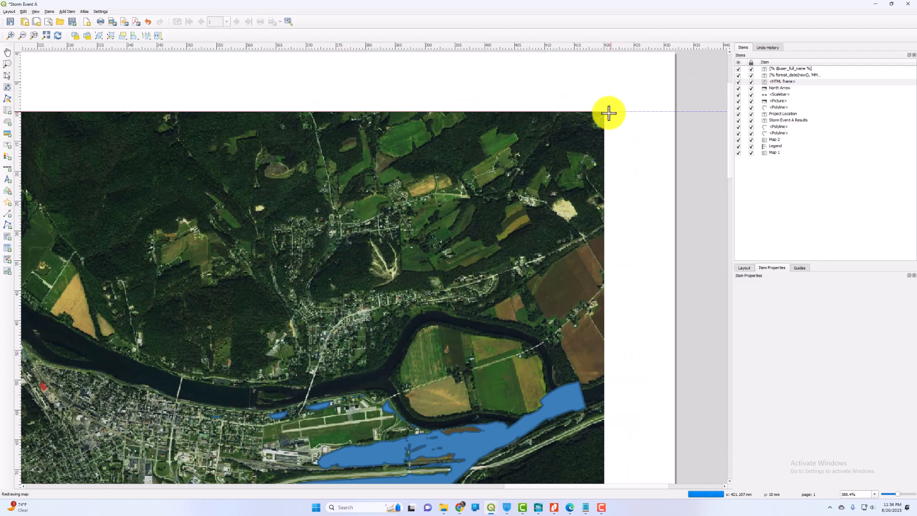
# - Continue the polyline down the main map's right edge and along its bottom edge, ending it at the inset map's bottom-right corner
pyautogui.scroll(-2, 620, 129)
pyautogui.scroll(-1, 624, 321)
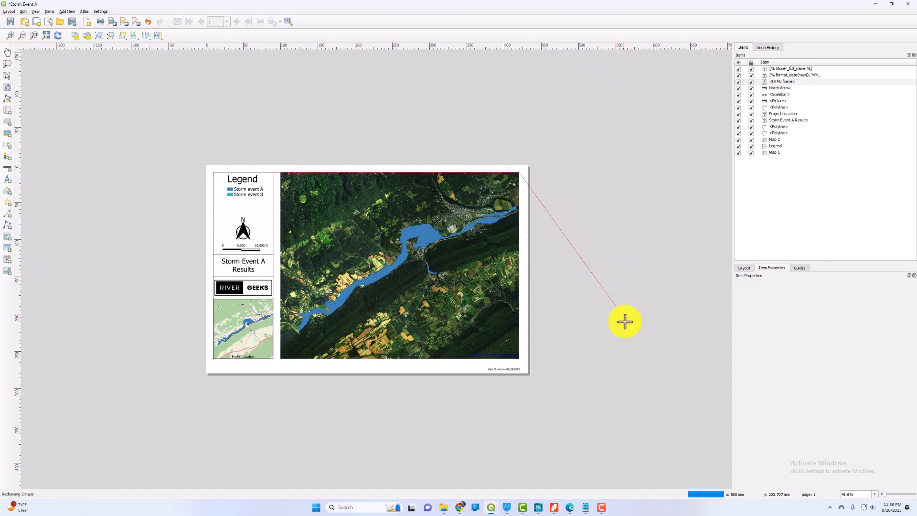
pyautogui.scroll(1, 522, 363)
pyautogui.scroll(1, 508, 367)
pyautogui.scroll(-1, 508, 353)
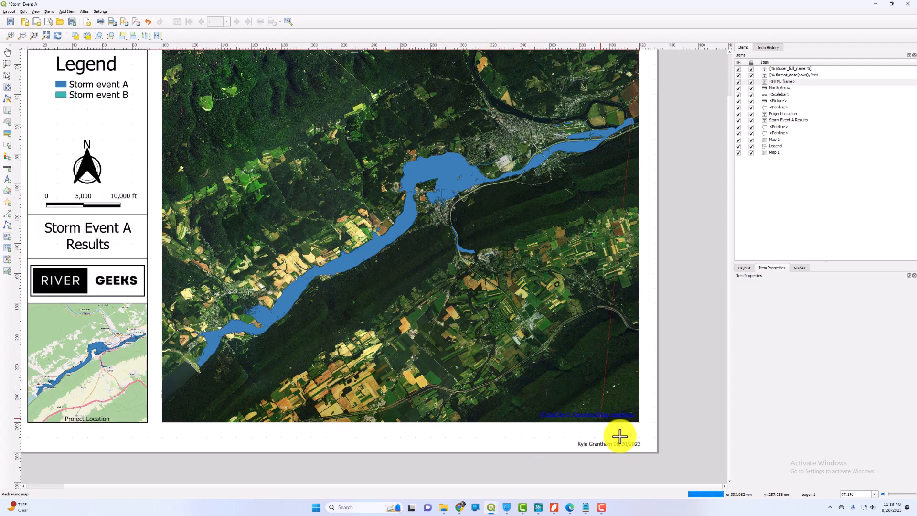
pyautogui.scroll(2, 621, 430)
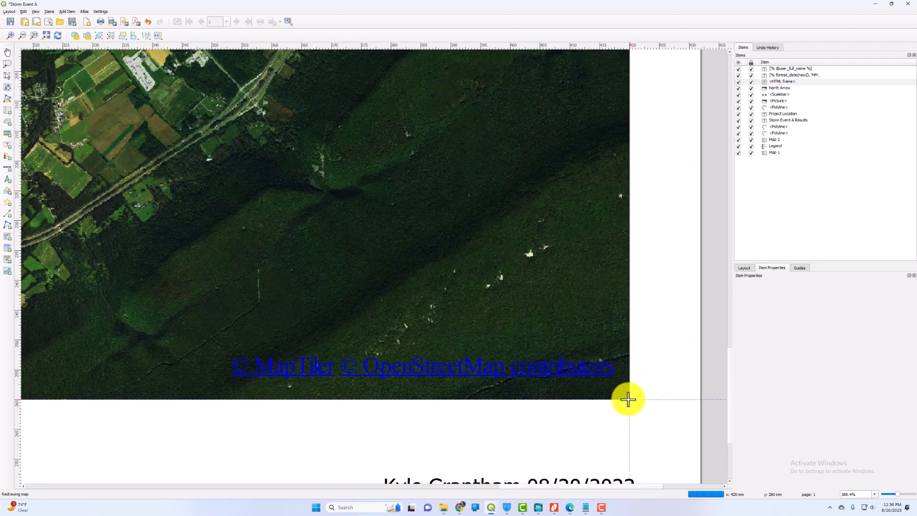
pyautogui.scroll(-2, 629, 399)
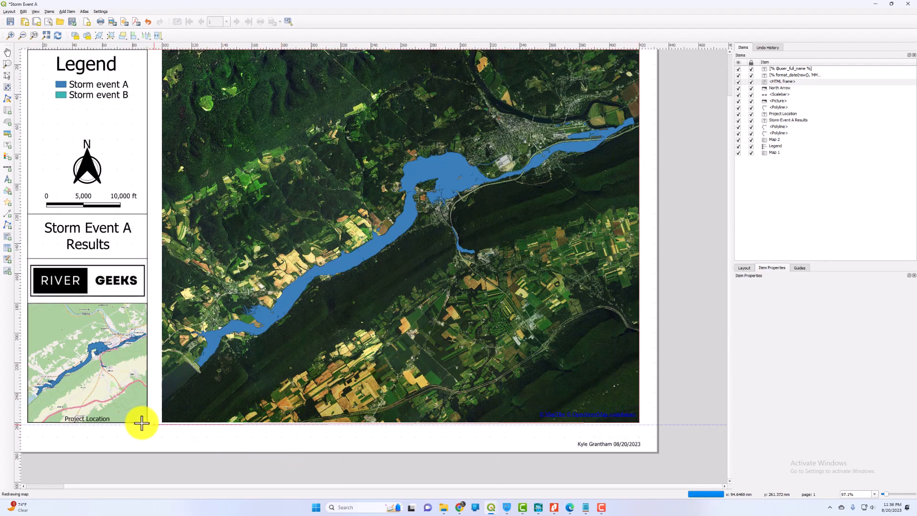
pyautogui.scroll(2, 143, 424)
pyautogui.scroll(2, 142, 423)
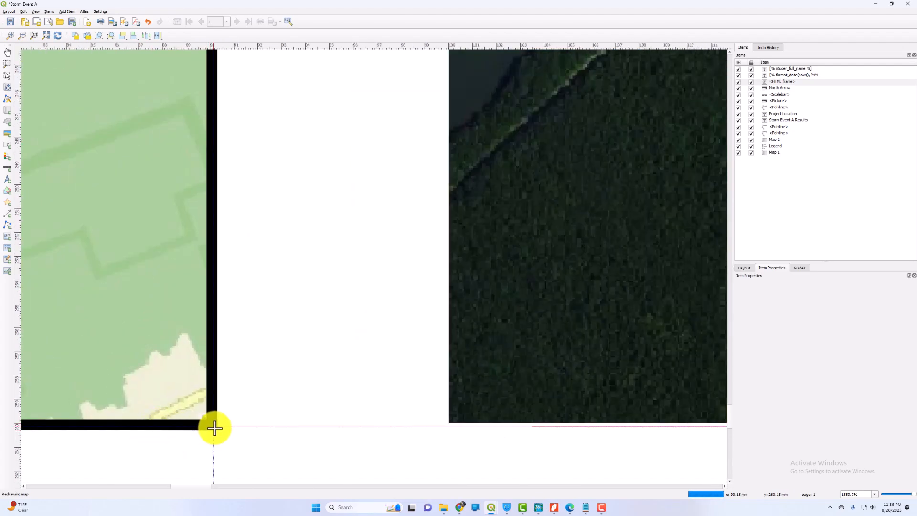
pyautogui.click(212, 427)
pyautogui.rightClick(212, 427)
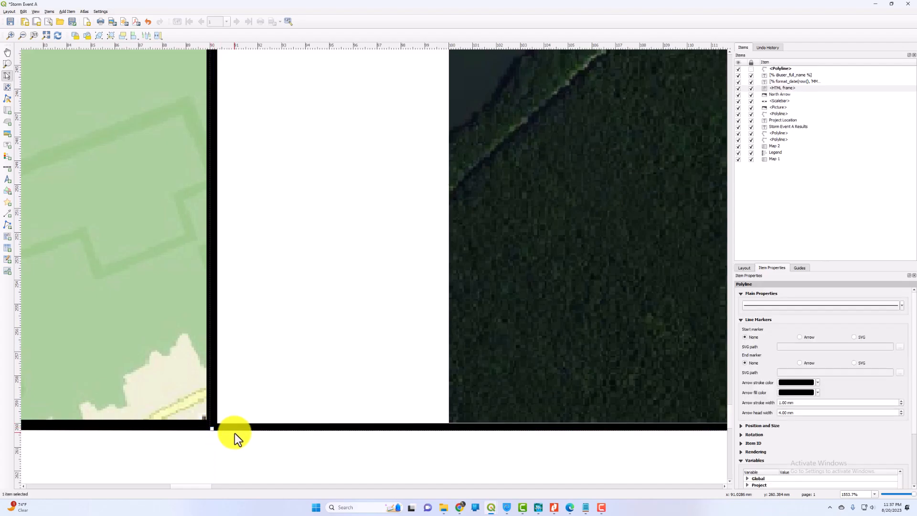
pyautogui.scroll(-5, 234, 434)
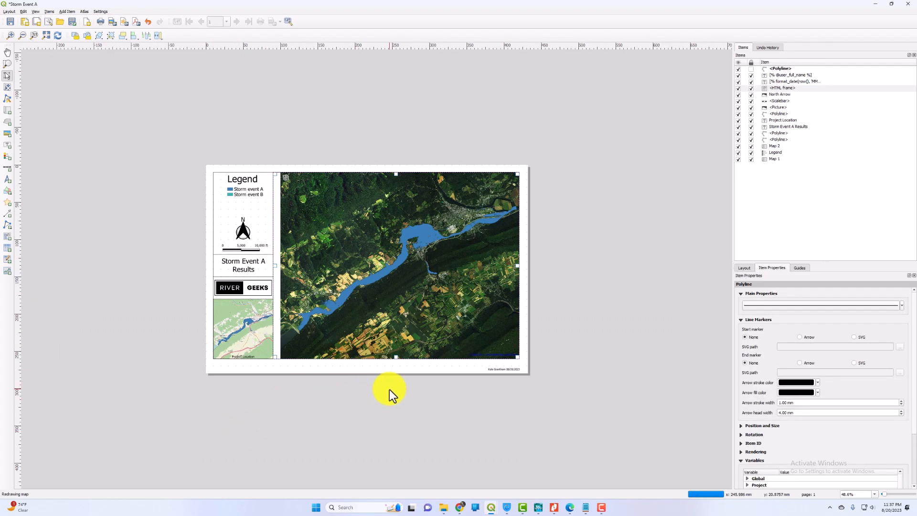
pyautogui.click(377, 390)
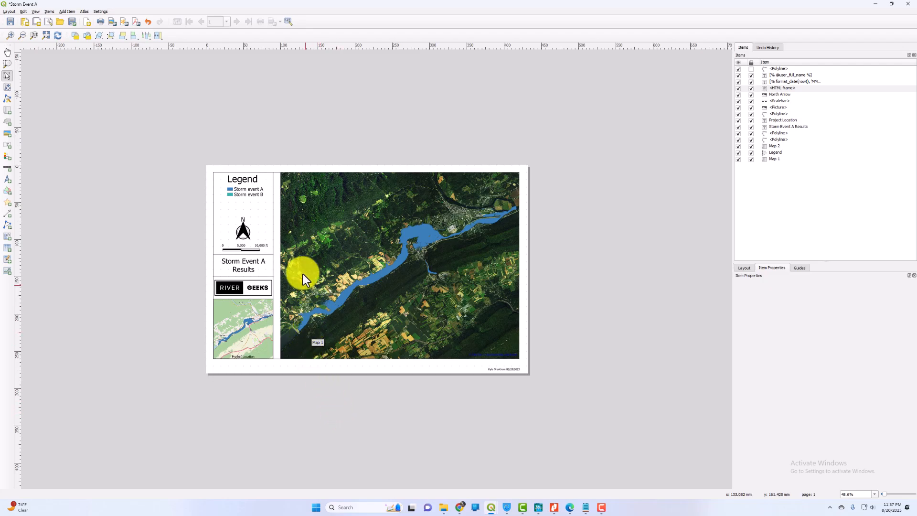
# - Save the project and remove the Storm event B entry from the legend
pyautogui.hotkey('ctrl', 's')
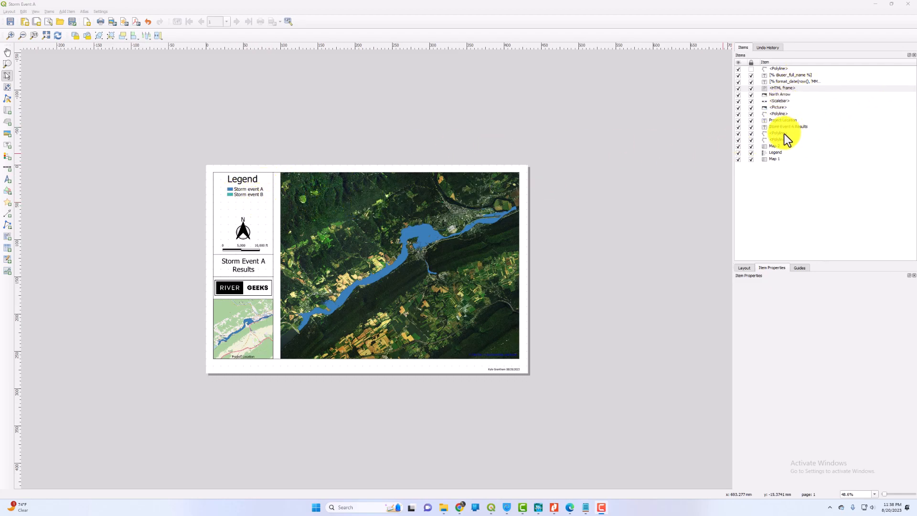
pyautogui.click(778, 152)
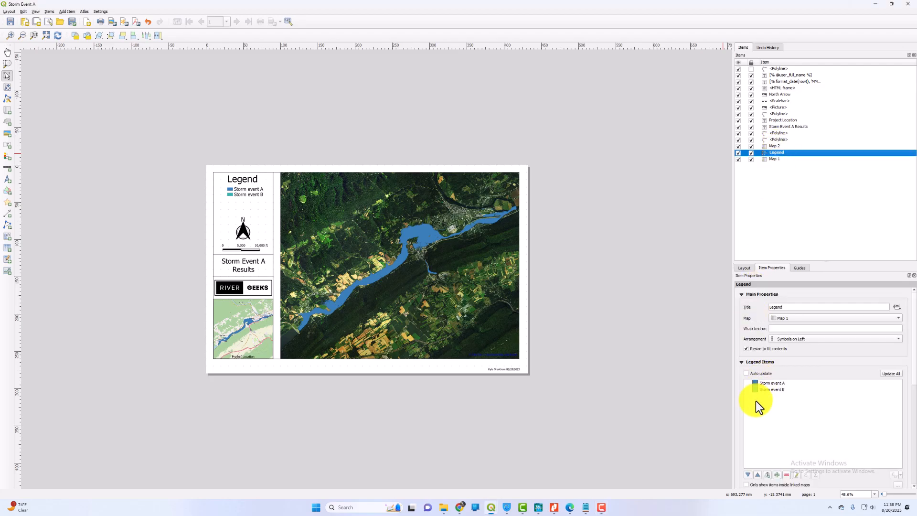
pyautogui.click(770, 389)
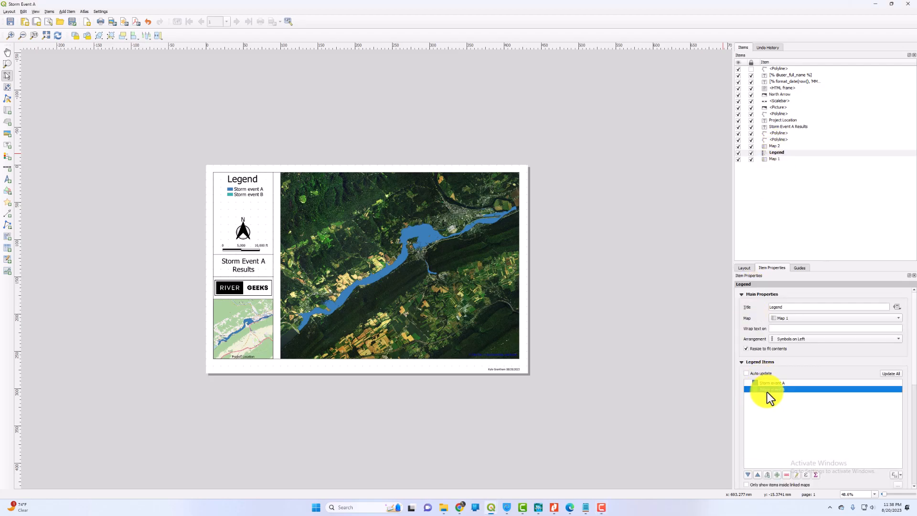
pyautogui.click(787, 476)
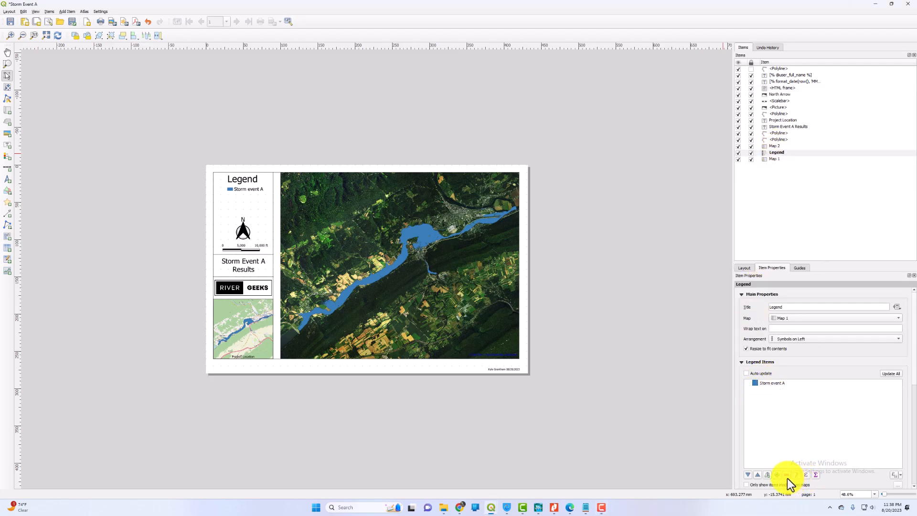
pyautogui.click(607, 383)
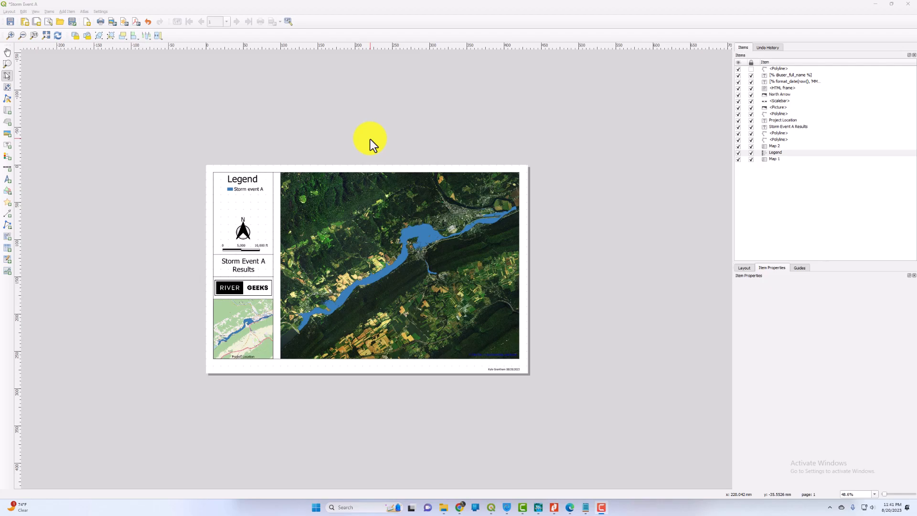
# - Duplicate the Storm Event A layout under the title Storm Event B and save the project
pyautogui.click(8, 11)
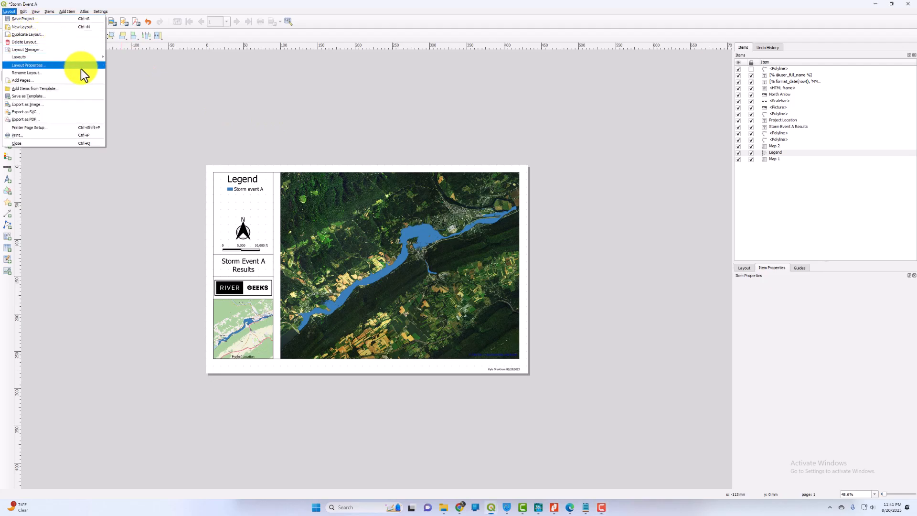
pyautogui.click(47, 37)
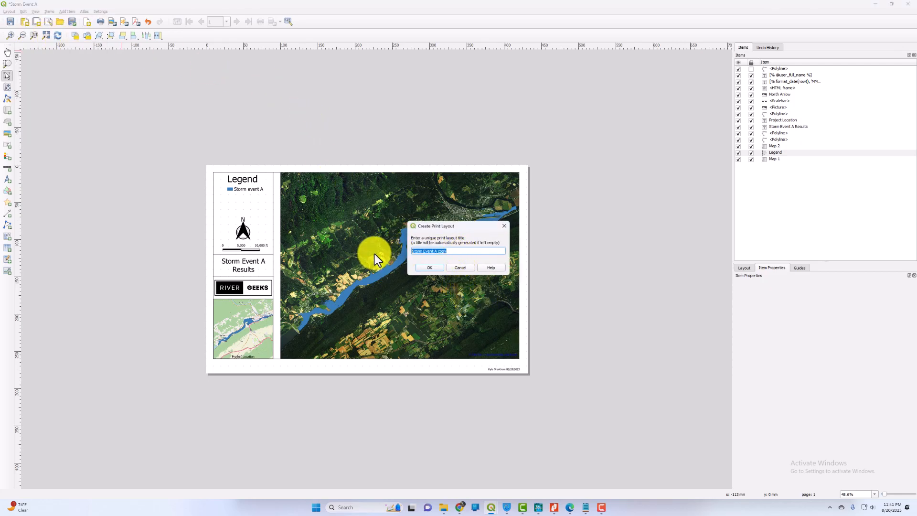
pyautogui.click(455, 251)
pyautogui.press('BackSpace')
pyautogui.press('BackSpace')
pyautogui.press('BackSpace')
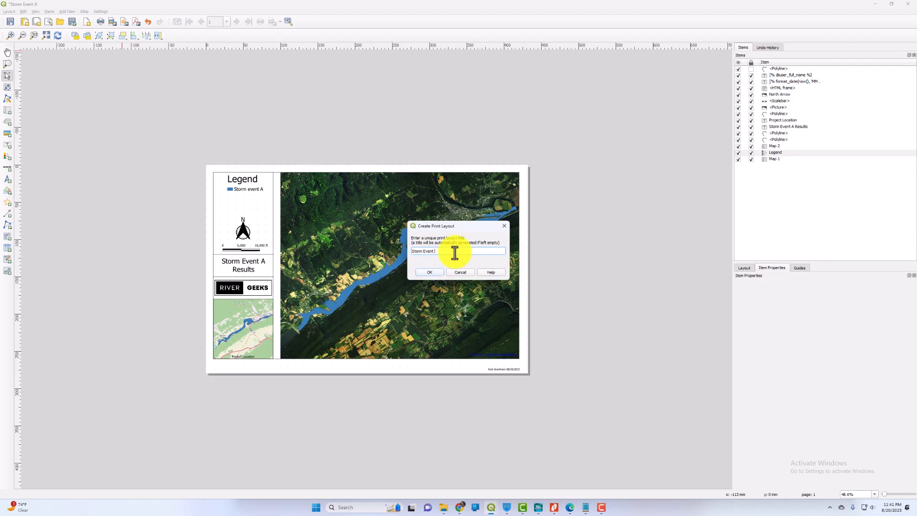
pyautogui.write('B')
pyautogui.click(432, 275)
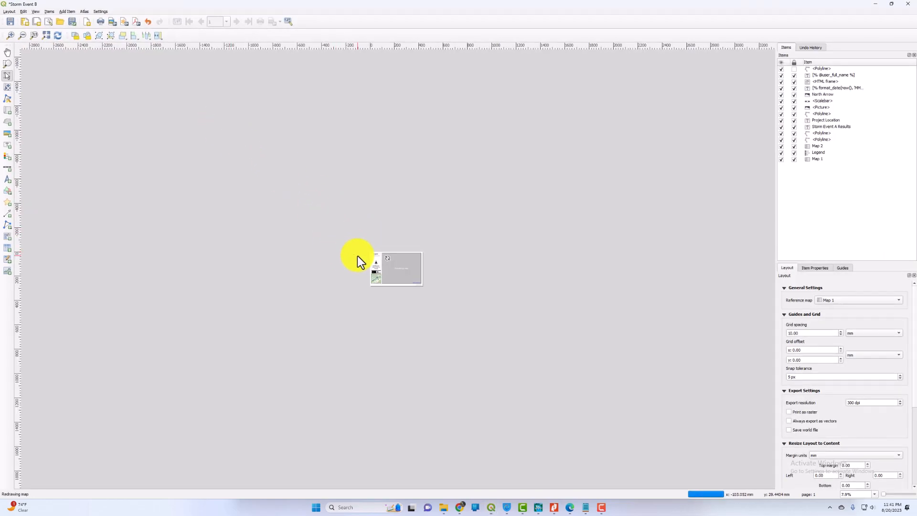
pyautogui.scroll(3, 357, 253)
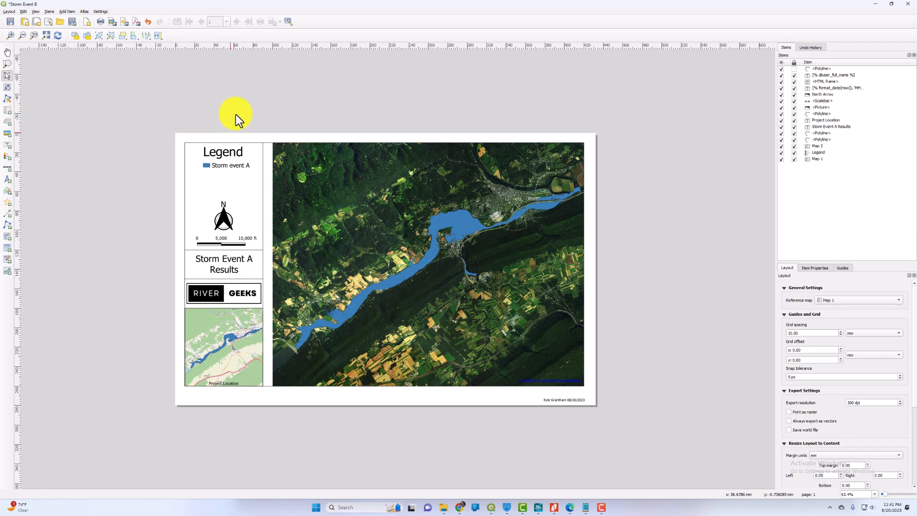
pyautogui.click(10, 22)
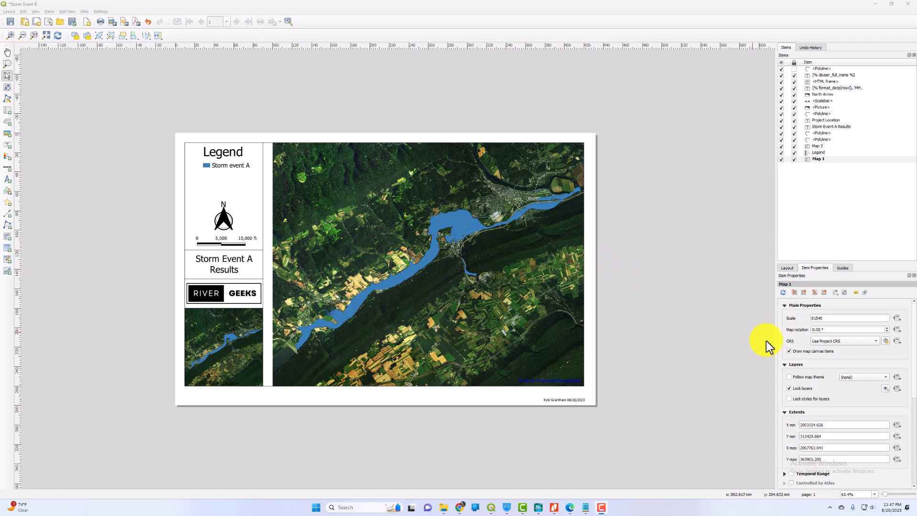
# - Turn off Lock layers for Map 1 and unlock the Map 1 item in the Storm Event B layout
pyautogui.click(790, 389)
pyautogui.click(794, 159)
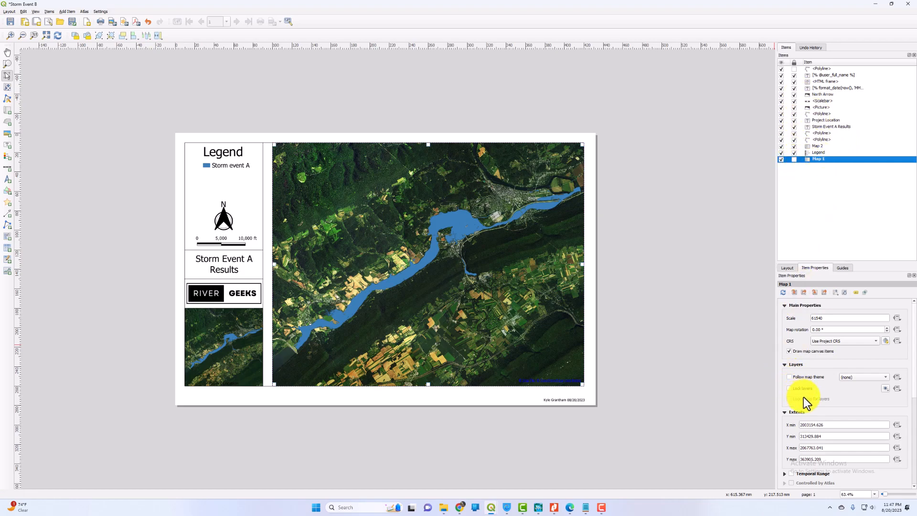
pyautogui.scroll(-1, 597, 339)
pyautogui.scroll(1, 597, 340)
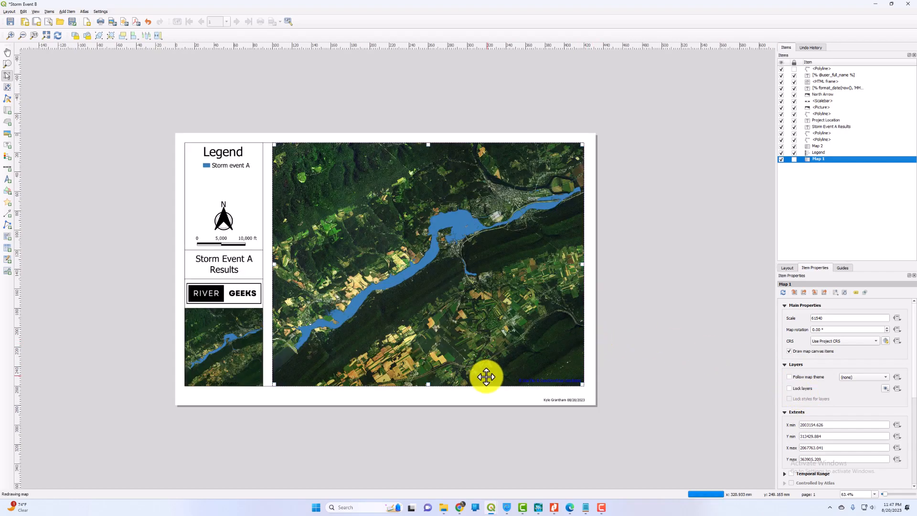
# - In the main QGIS project window, show the Storm event B layer and hide the Storm event A layer
pyautogui.moveTo(491, 507)
pyautogui.click(452, 470)
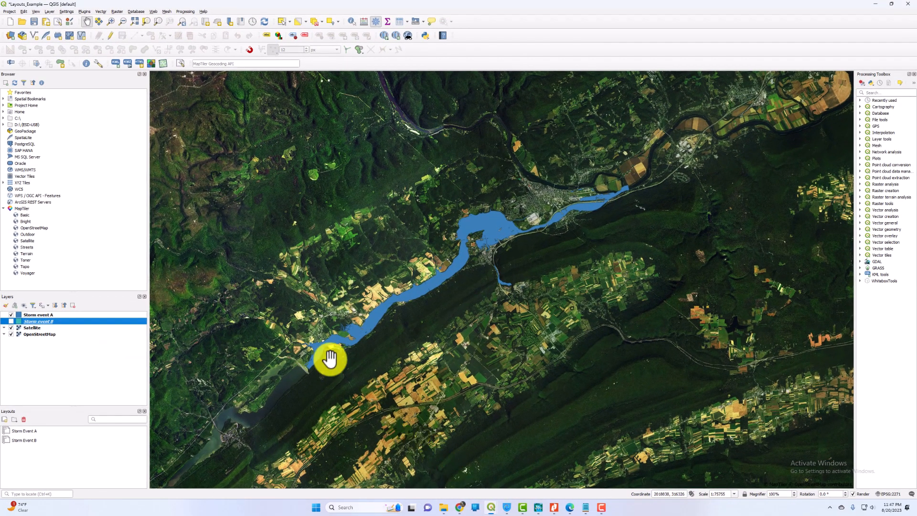
pyautogui.click(11, 322)
pyautogui.click(11, 316)
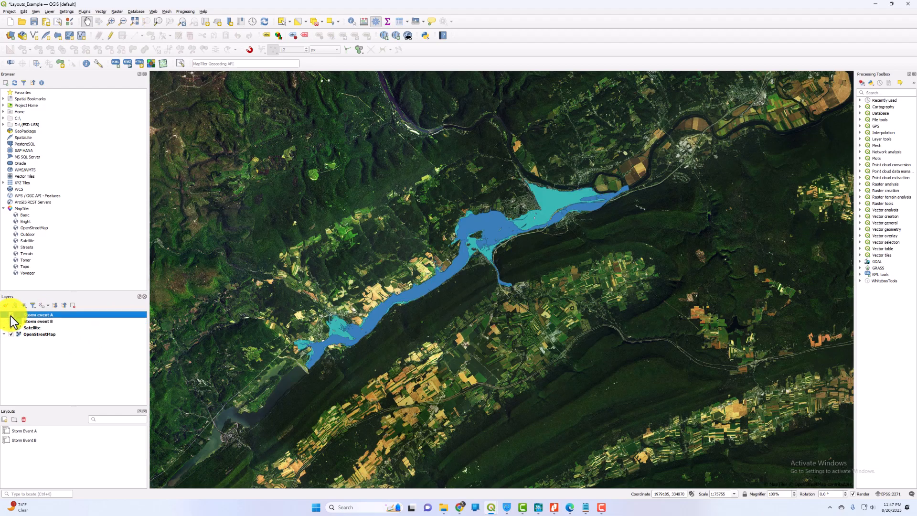
pyautogui.click(11, 315)
pyautogui.moveTo(515, 510)
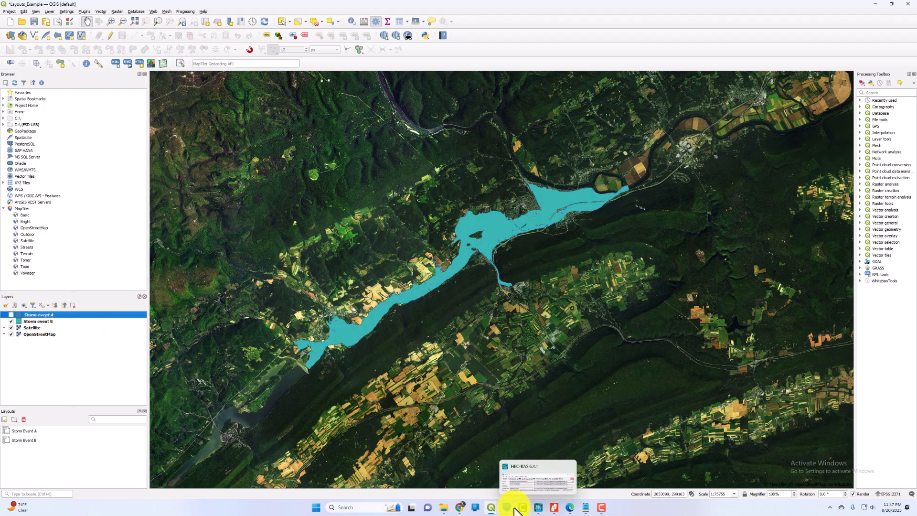
# - Return to the Storm Event B layout, lock Map 1's layers and lock the Map 1 item
pyautogui.click(521, 478)
pyautogui.scroll(-1, 612, 370)
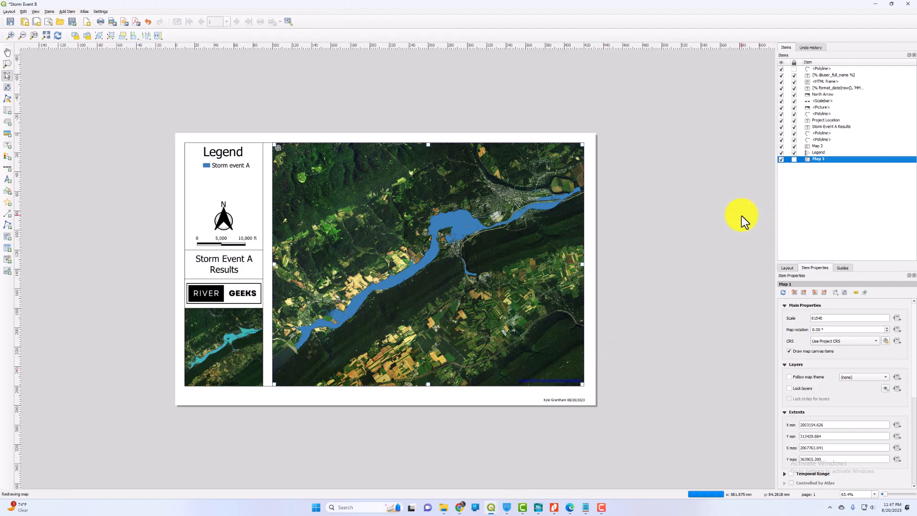
pyautogui.click(791, 389)
pyautogui.click(795, 159)
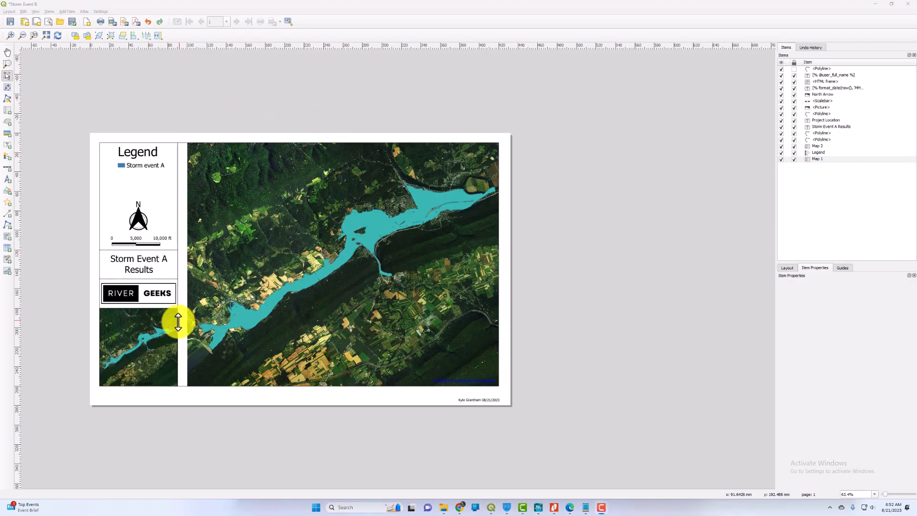
# - Select the Map 2 inset in the layout and hide the Satellite layer in the main QGIS project window
pyautogui.click(823, 146)
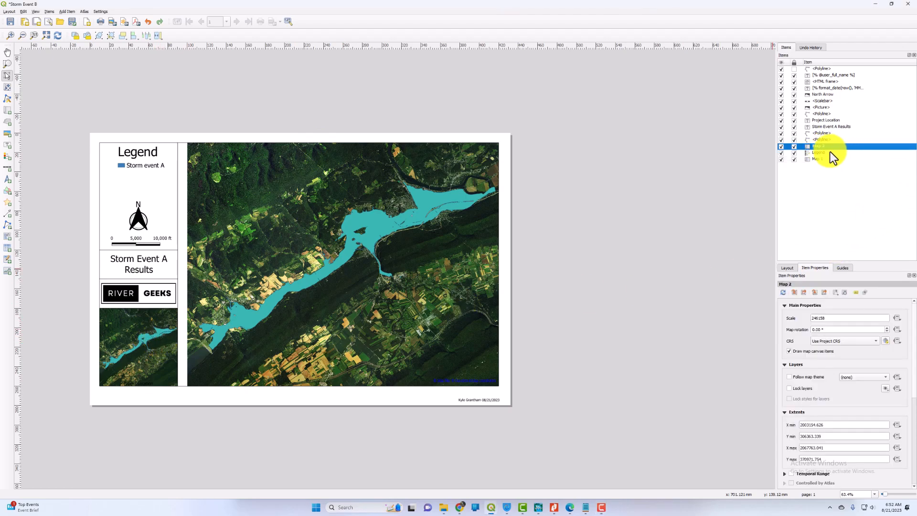
pyautogui.click(148, 338)
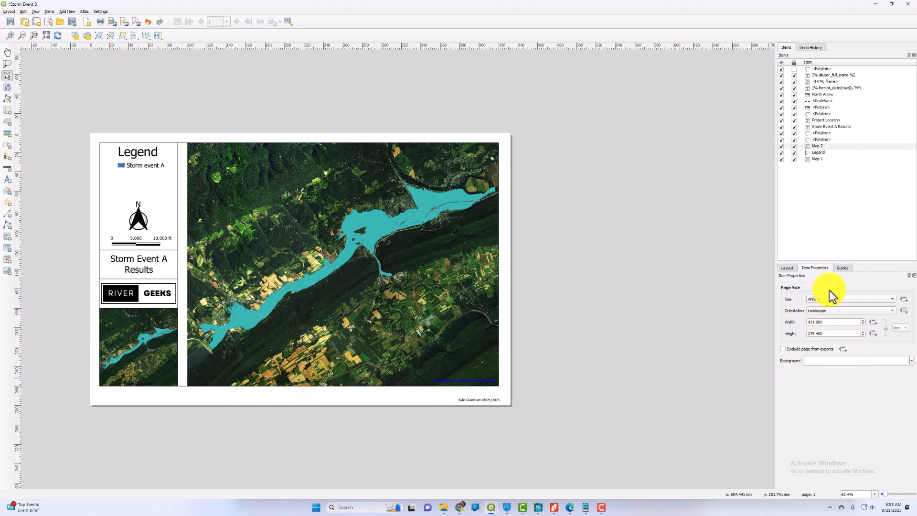
pyautogui.click(796, 268)
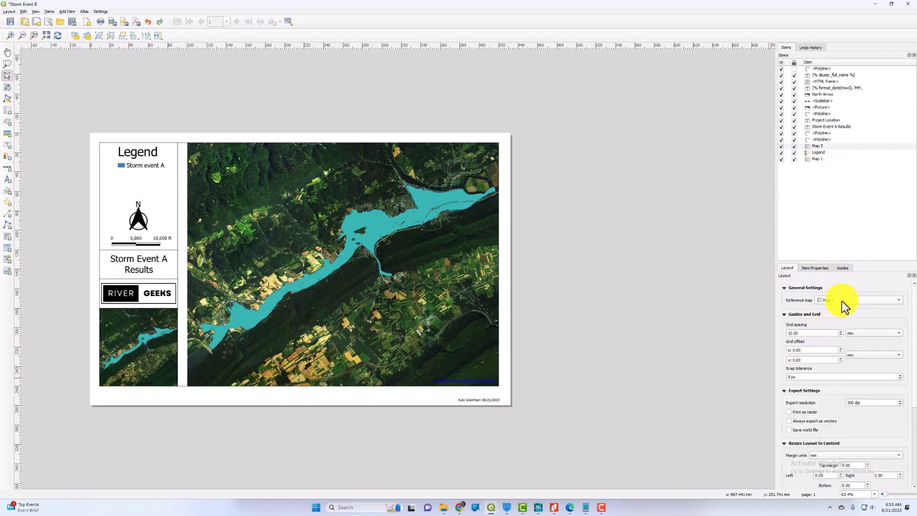
pyautogui.click(813, 268)
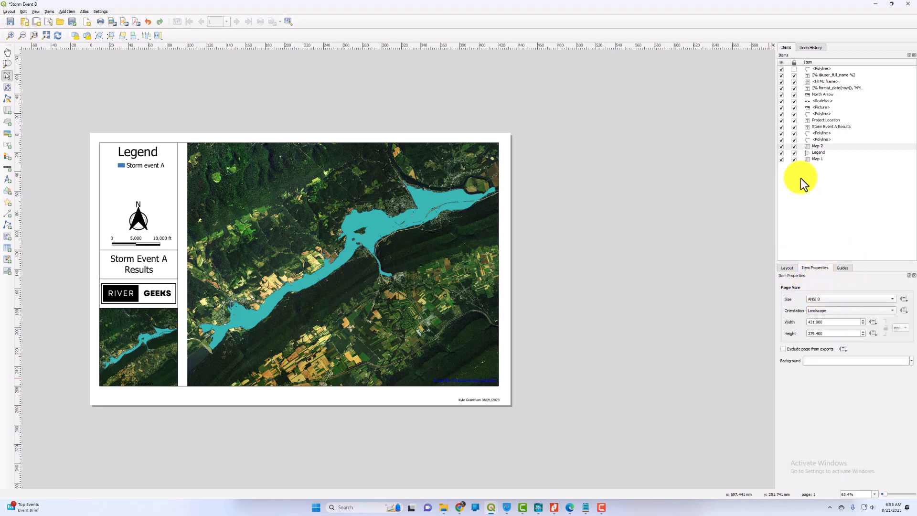
pyautogui.click(815, 147)
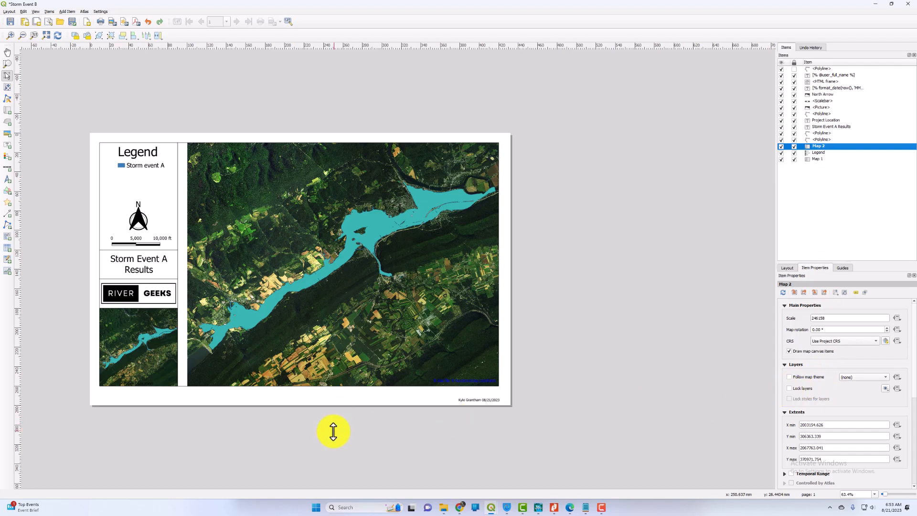
pyautogui.moveTo(495, 510)
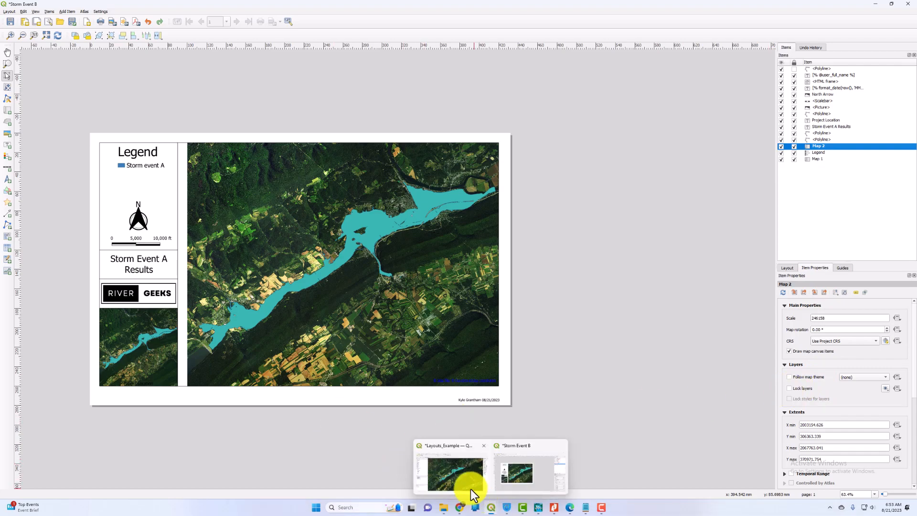
pyautogui.moveTo(459, 477)
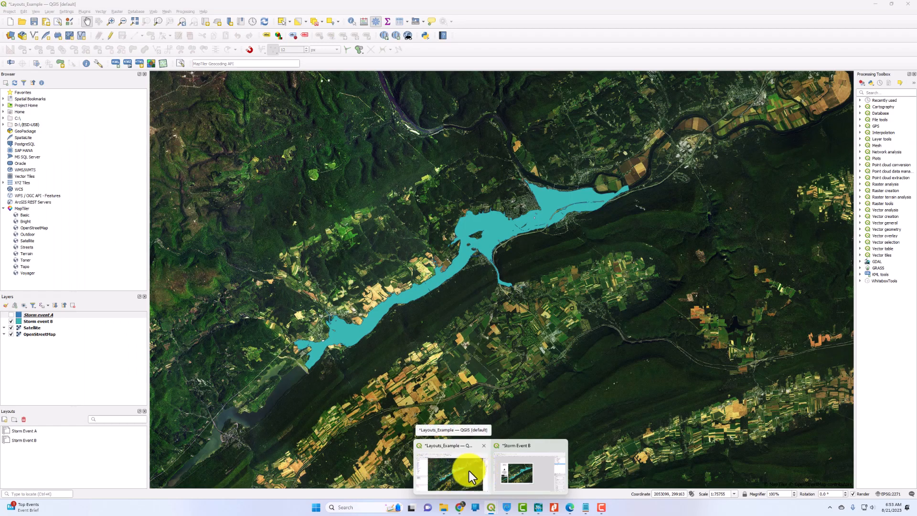
pyautogui.click(458, 473)
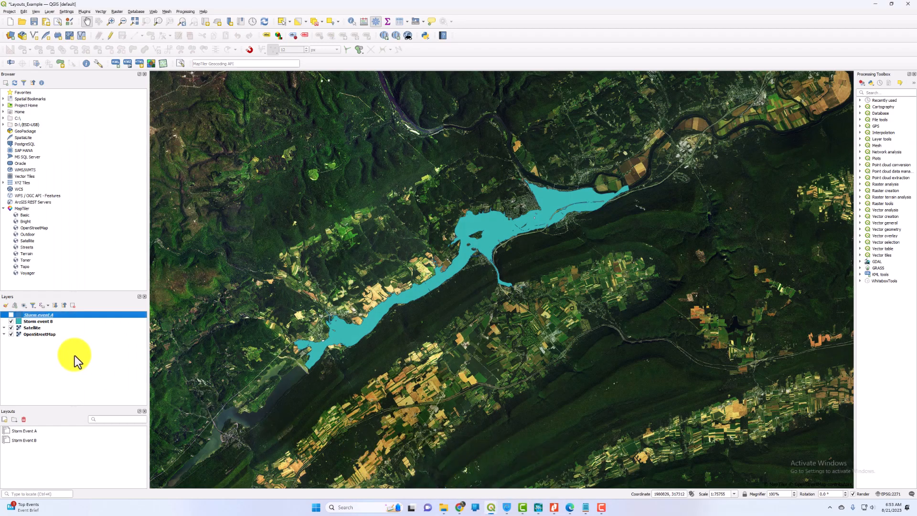
pyautogui.click(11, 328)
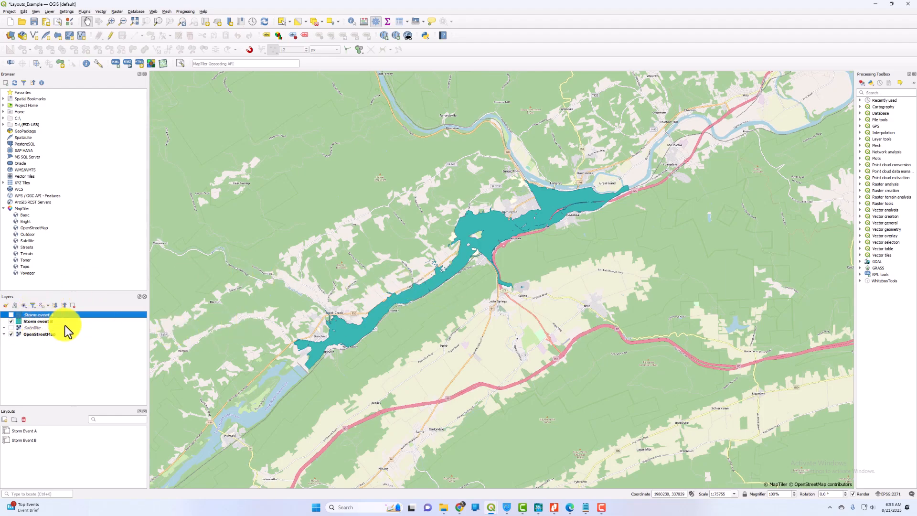
# - Return to the Storm Event B layout and lock the layers of the Map 2 inset
pyautogui.click(875, 4)
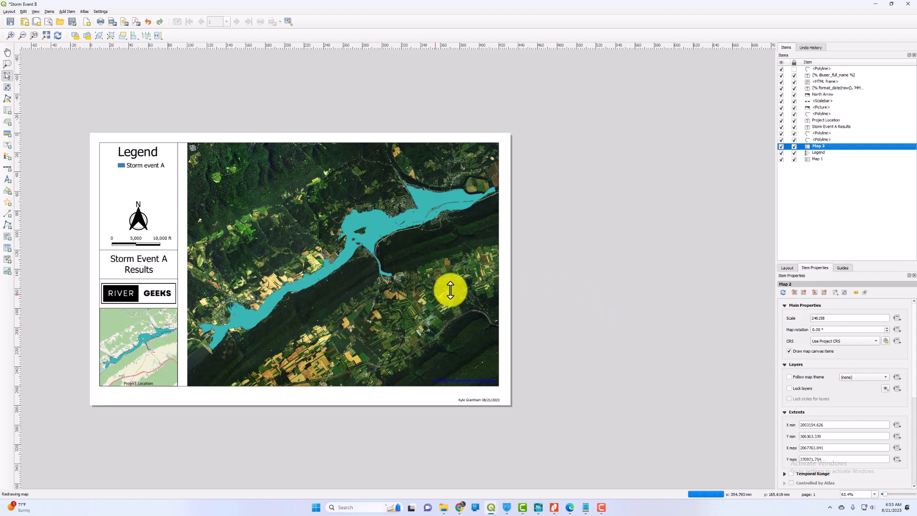
pyautogui.click(795, 389)
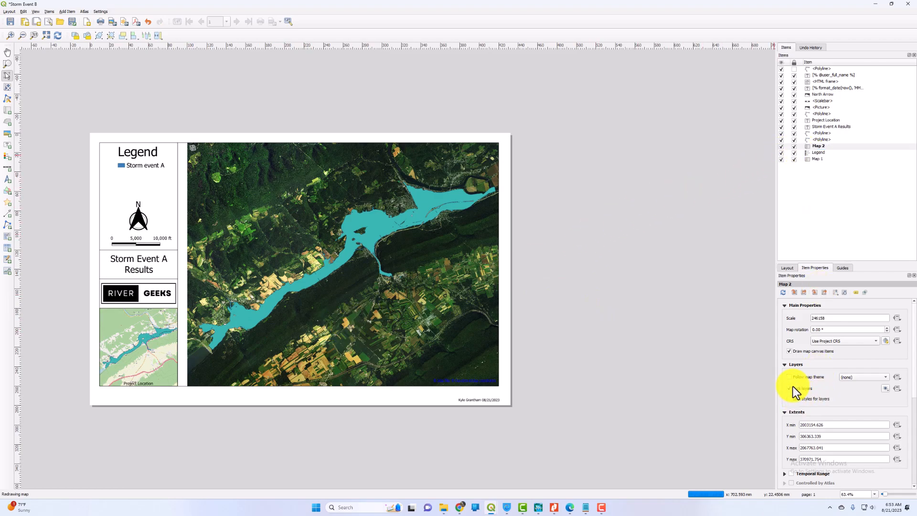
pyautogui.click(627, 354)
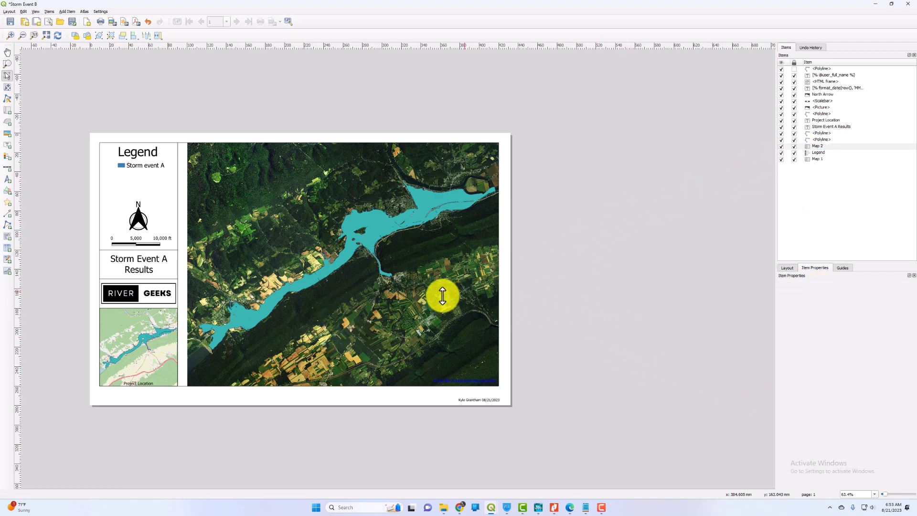
pyautogui.scroll(1, 98, 340)
pyautogui.scroll(-1, 122, 382)
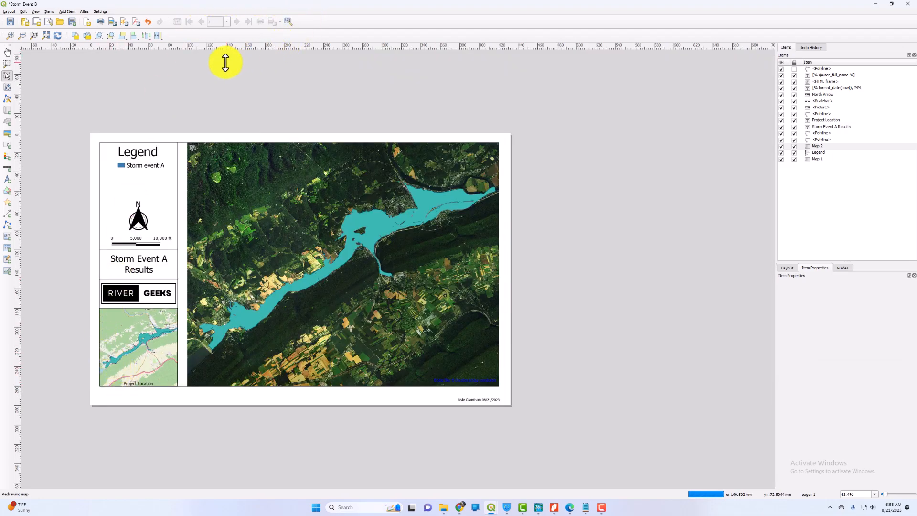
# - Unlock the Legend item in the Storm Event B layout and add the Storm event B layer to the legend
pyautogui.click(145, 166)
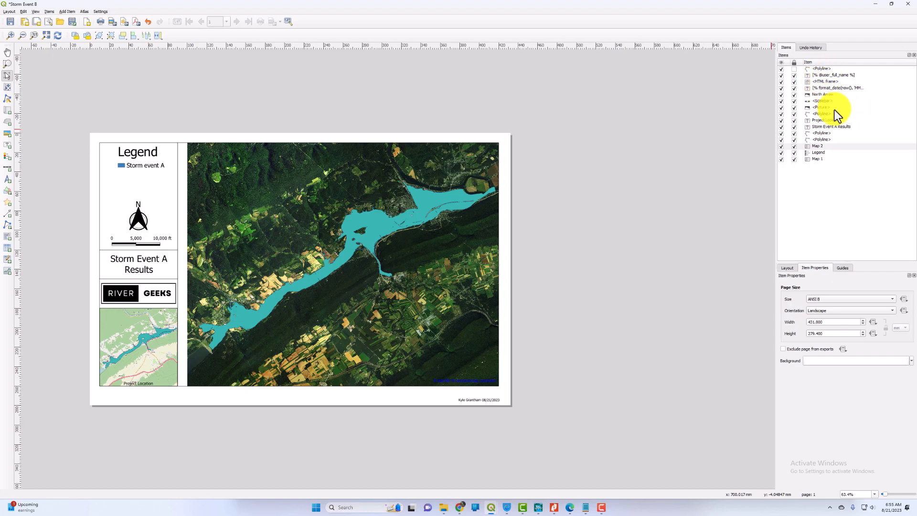
pyautogui.click(826, 152)
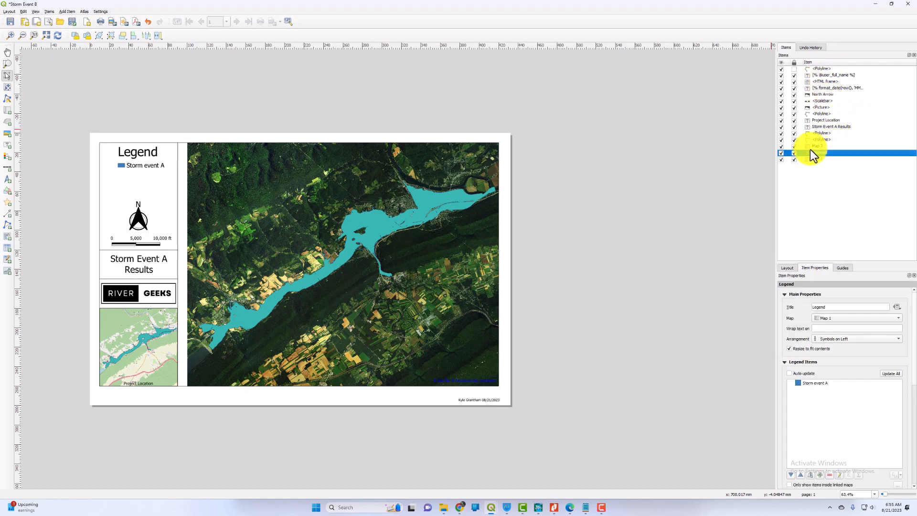
pyautogui.click(795, 153)
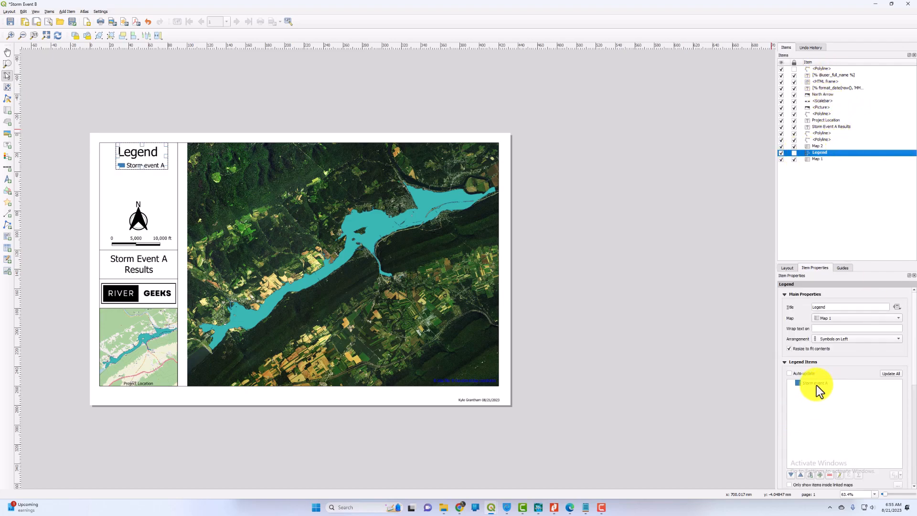
pyautogui.click(793, 374)
pyautogui.click(819, 475)
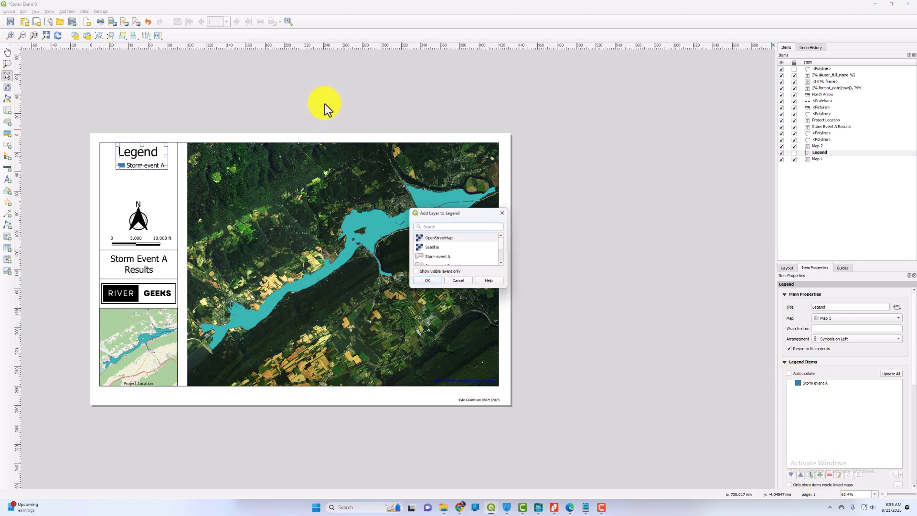
pyautogui.scroll(-1, 499, 263)
pyautogui.click(445, 248)
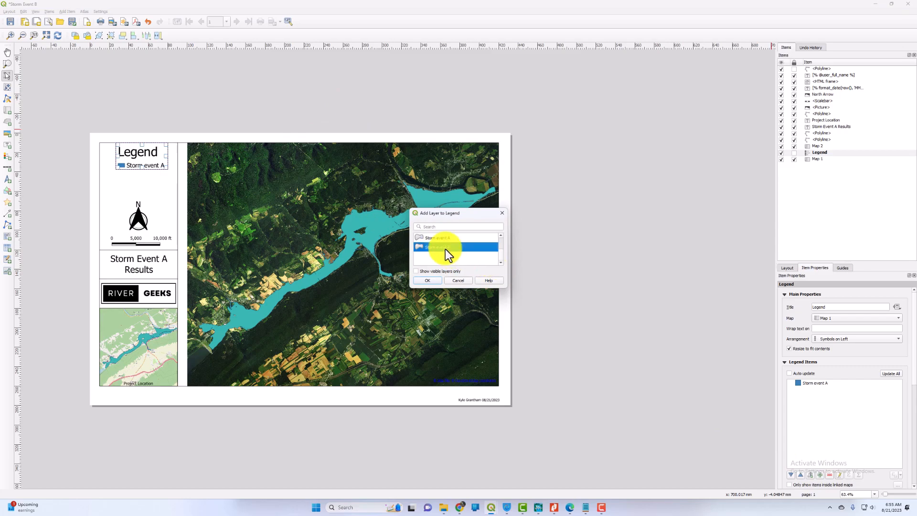
pyautogui.click(436, 280)
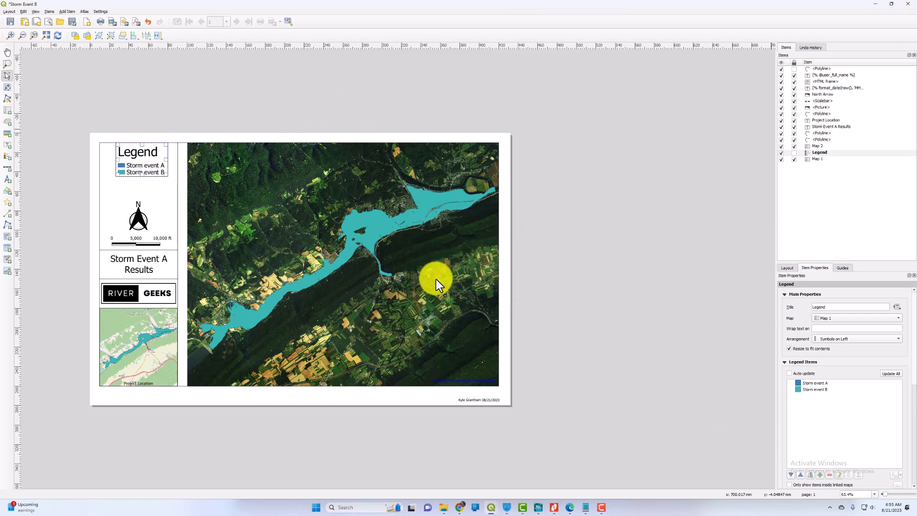
# - Remove the Storm event A entry from the legend and deselect the legend
pyautogui.click(816, 385)
pyautogui.click(829, 475)
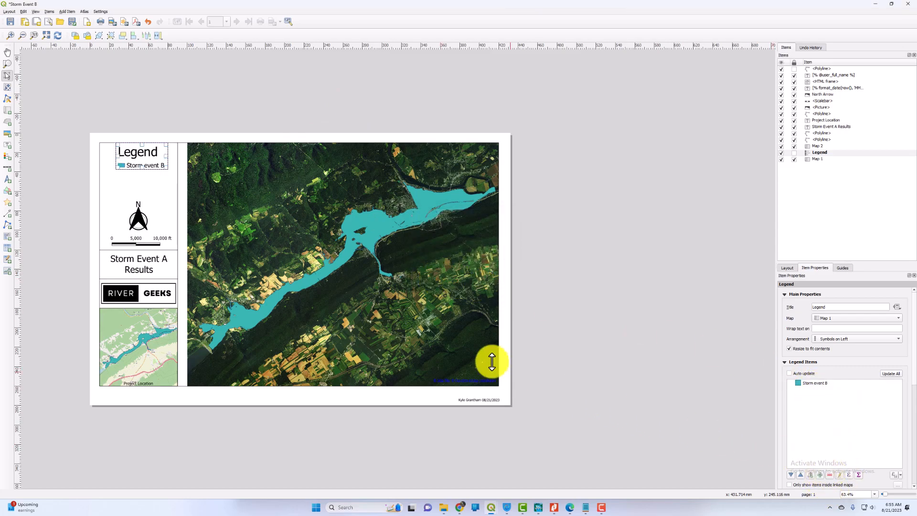
pyautogui.click(579, 298)
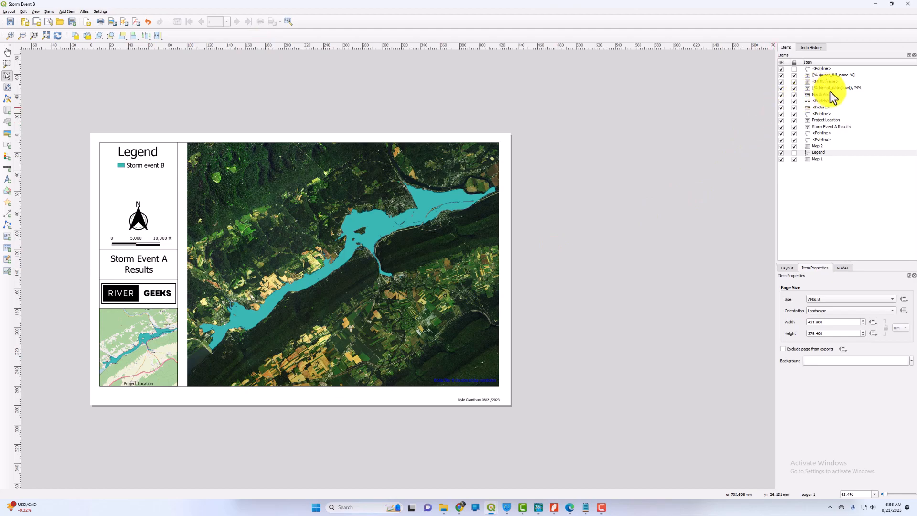
# - Change the layout's title label to read Storm Event B Results
pyautogui.click(832, 127)
pyautogui.click(813, 304)
pyautogui.press('BackSpace')
pyautogui.write('B')
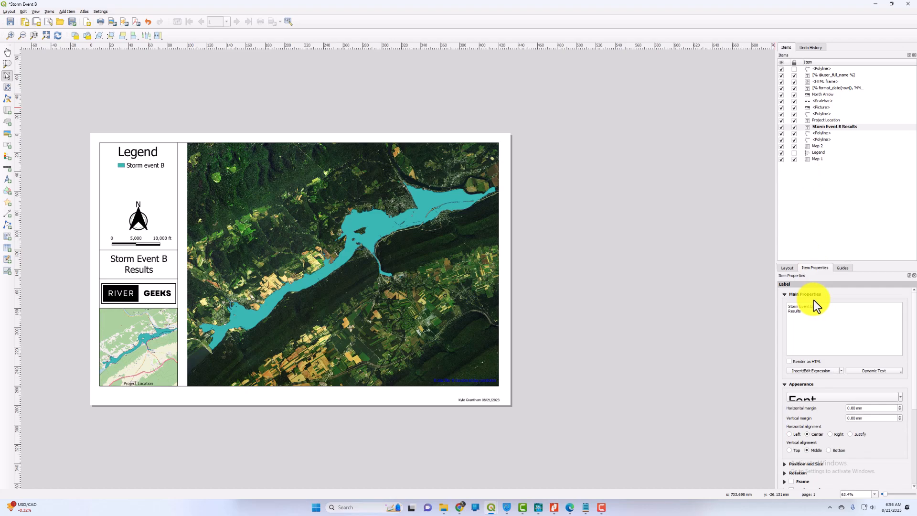
pyautogui.click(583, 221)
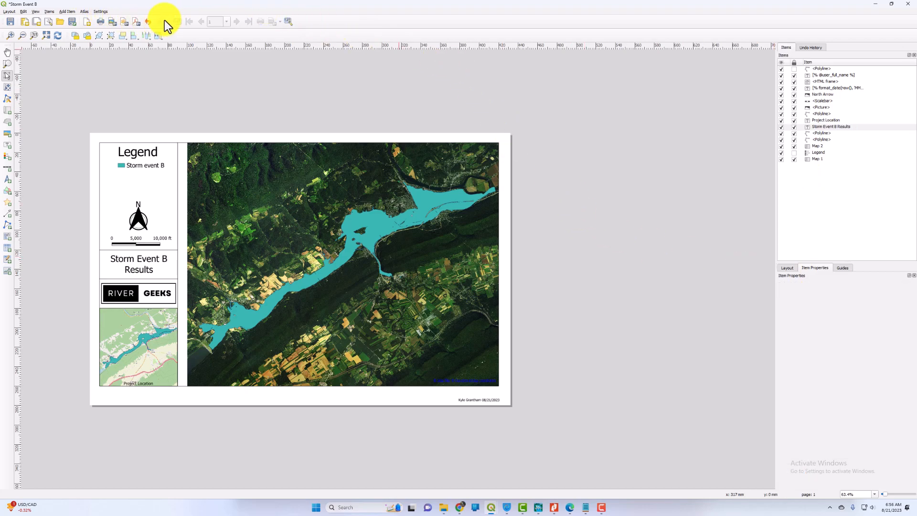
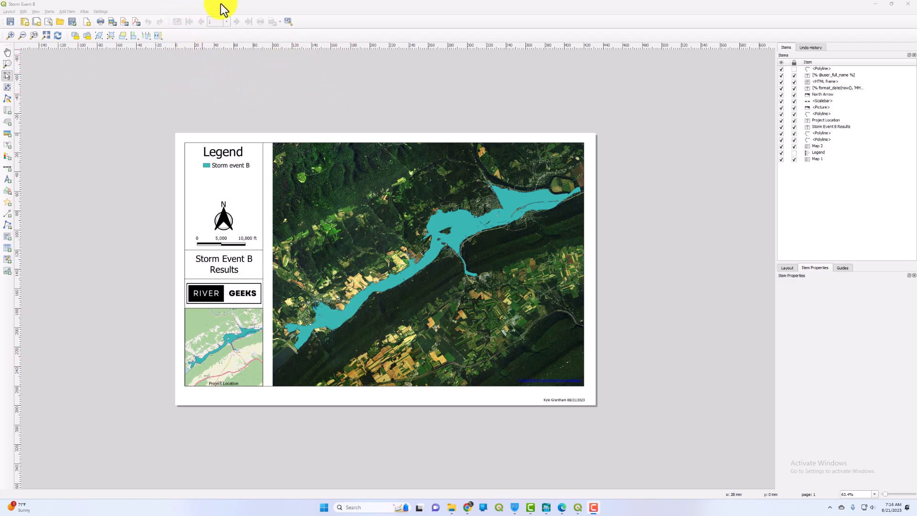
# - Save the project and close the Storm Event B layout window, returning to the main QGIS project window
pyautogui.click(12, 21)
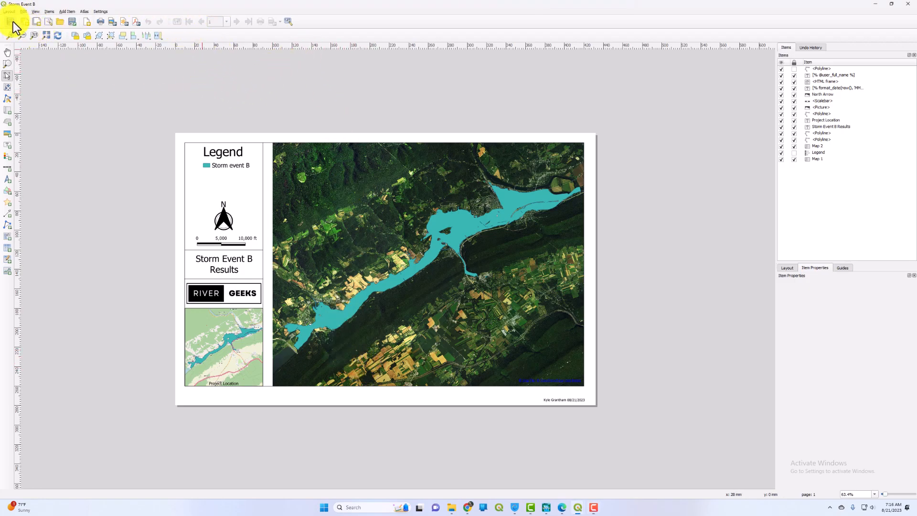
pyautogui.moveTo(77, 3); pyautogui.dragTo(205, 127)
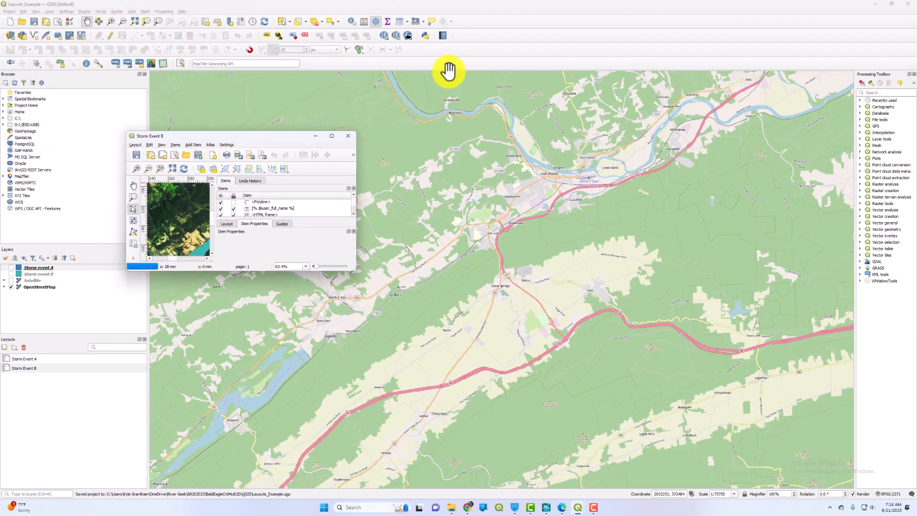
pyautogui.click(734, 74)
pyautogui.click(908, 5)
pyautogui.moveTo(458, 126); pyautogui.dragTo(460, 128)
pyautogui.moveTo(464, 210); pyautogui.dragTo(468, 217)
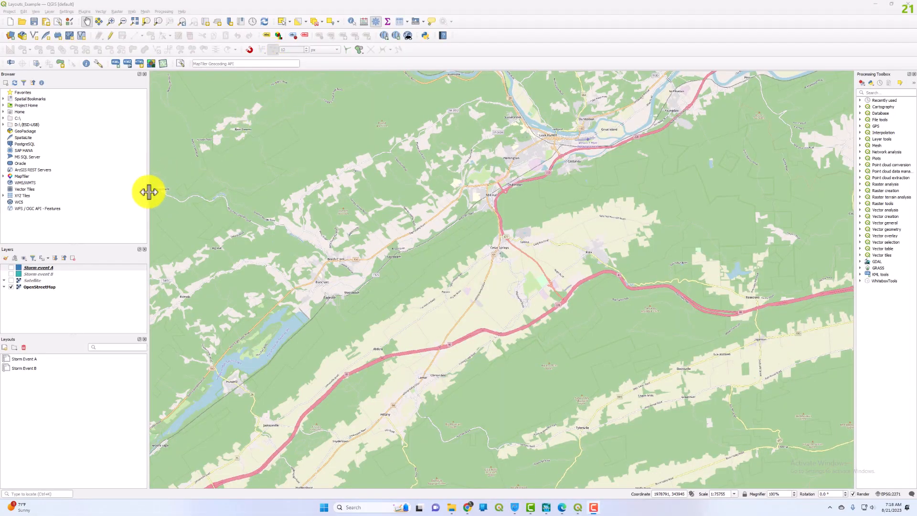
# - Export the Storm Event A and Storm Event B layouts together as PDFs into the 08202023 folder
pyautogui.click(50, 358)
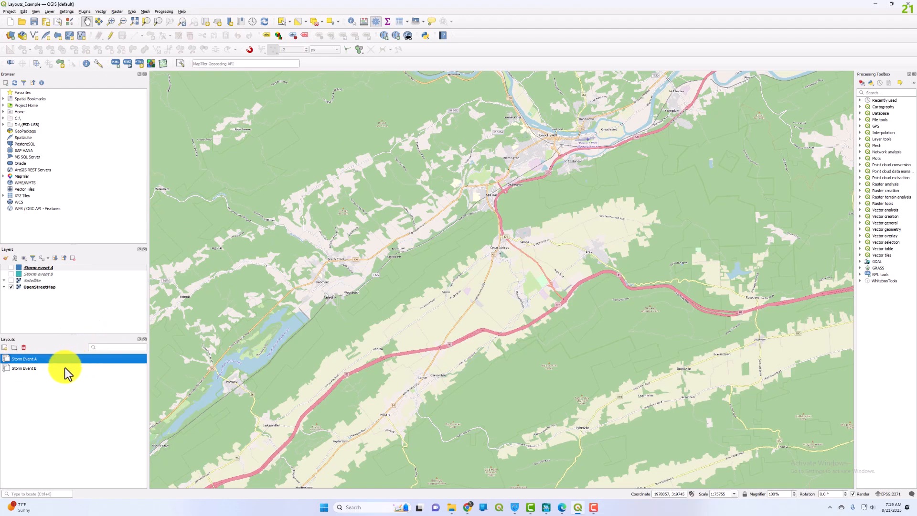
pyautogui.keyDown('ctrl'); pyautogui.click(69, 368); pyautogui.keyUp('ctrl')
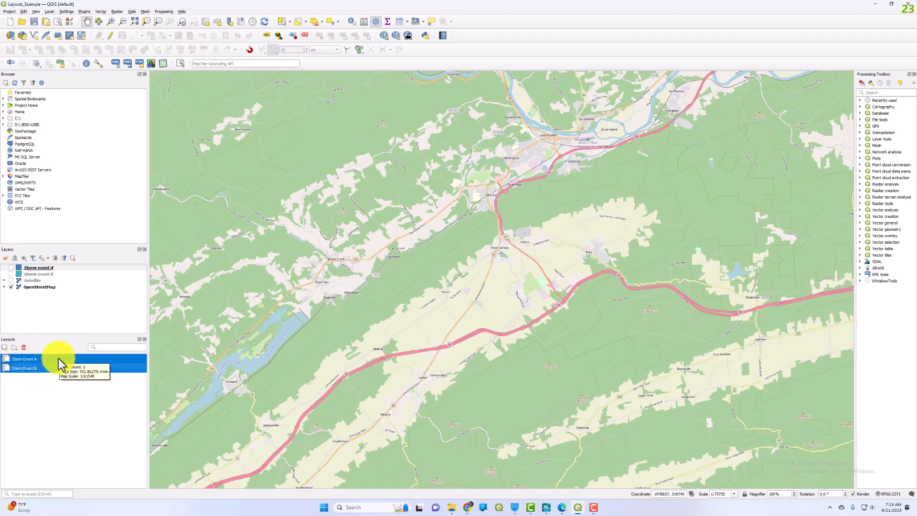
pyautogui.rightClick(59, 361)
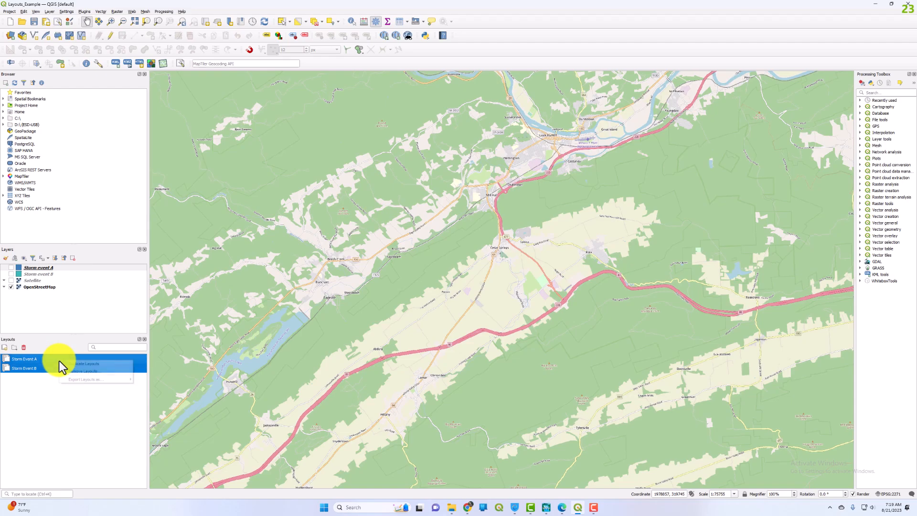
pyautogui.moveTo(119, 379)
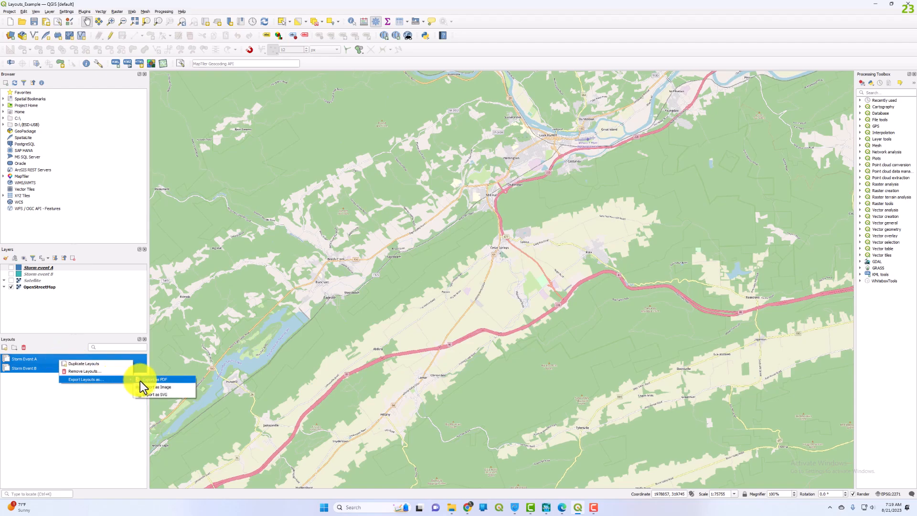
pyautogui.click(174, 380)
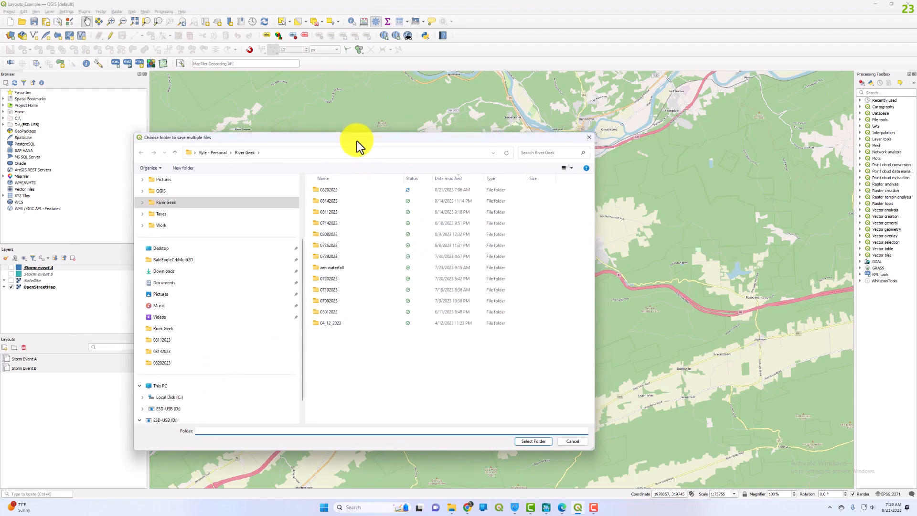
pyautogui.moveTo(356, 140); pyautogui.dragTo(346, 155)
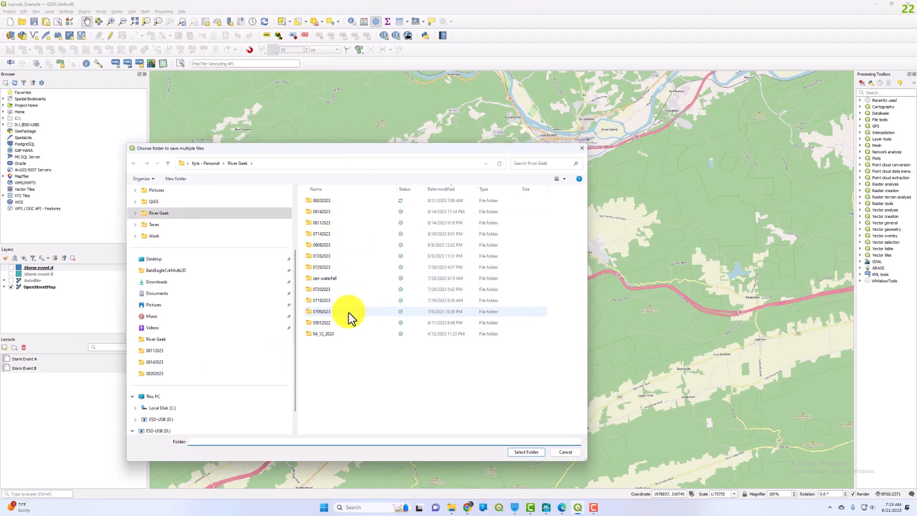
pyautogui.doubleClick(341, 203)
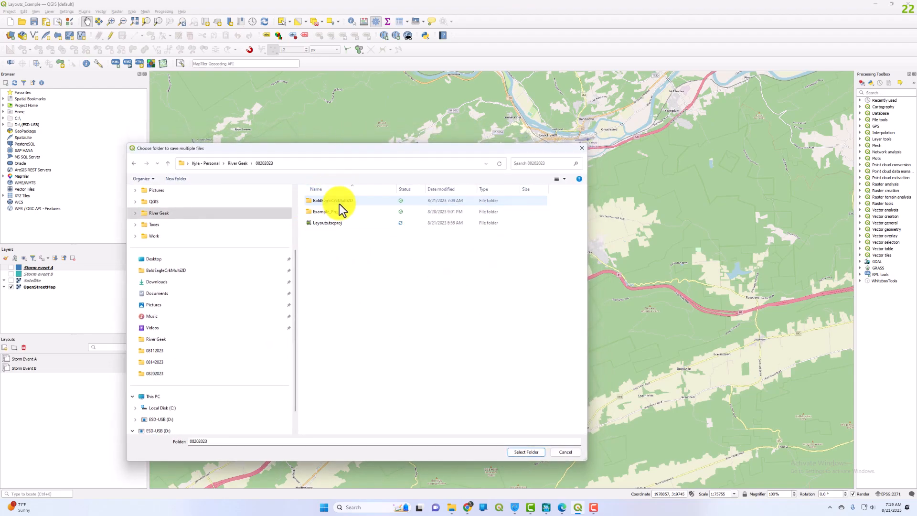
pyautogui.click(513, 454)
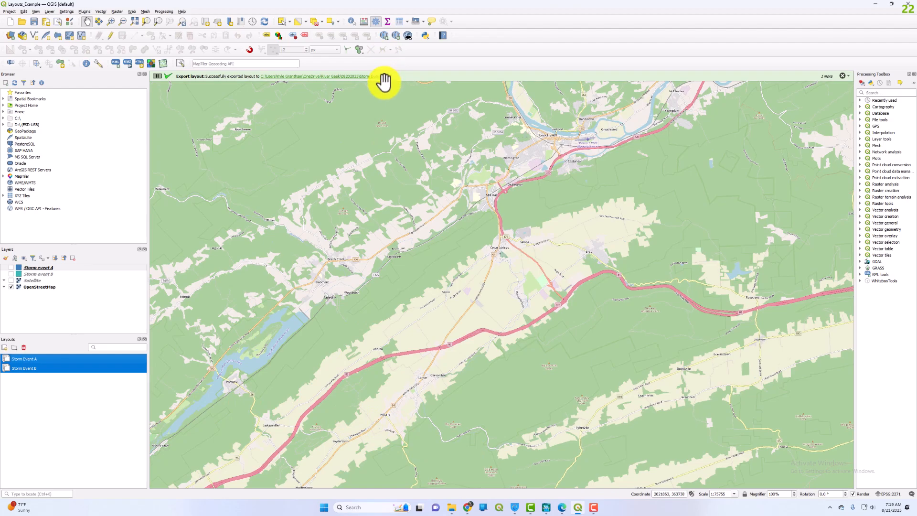
# - Open the export folder, open the Storm Event A PDF in Nitro Pro and examine the full page
pyautogui.click(385, 79)
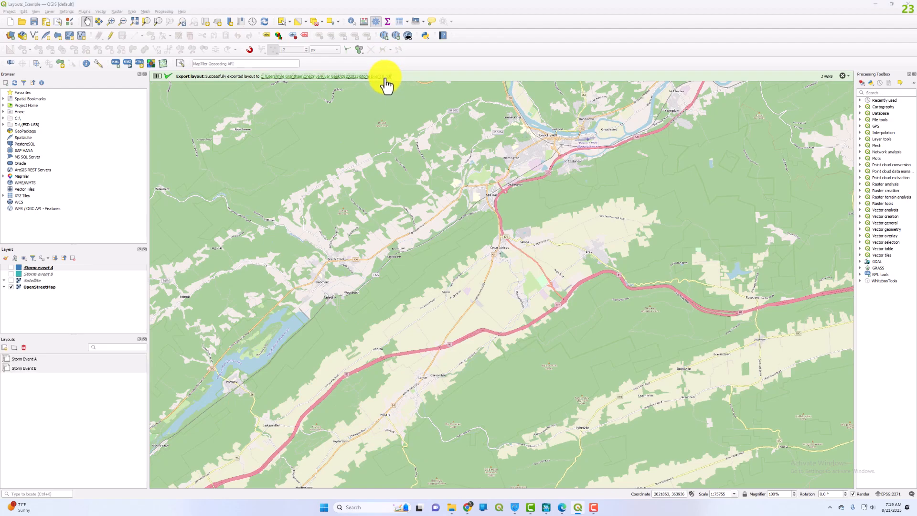
pyautogui.click(223, 307)
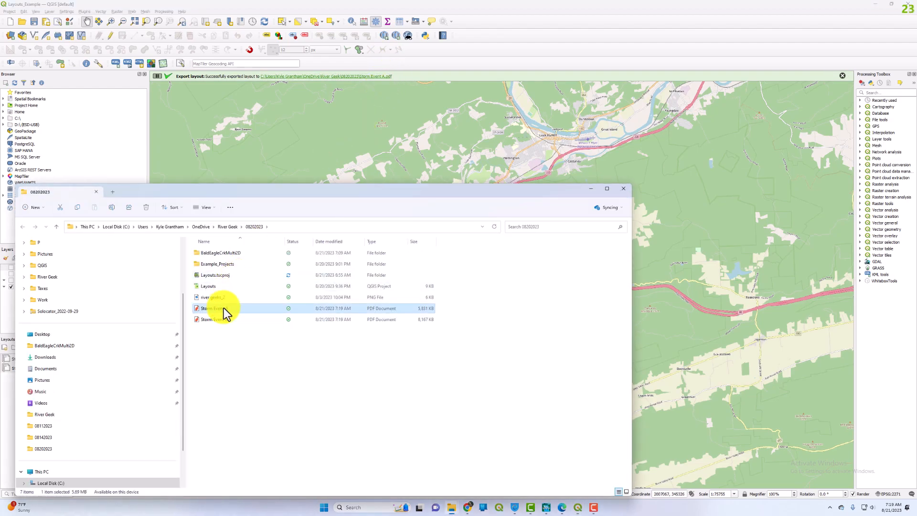
pyautogui.doubleClick(223, 309)
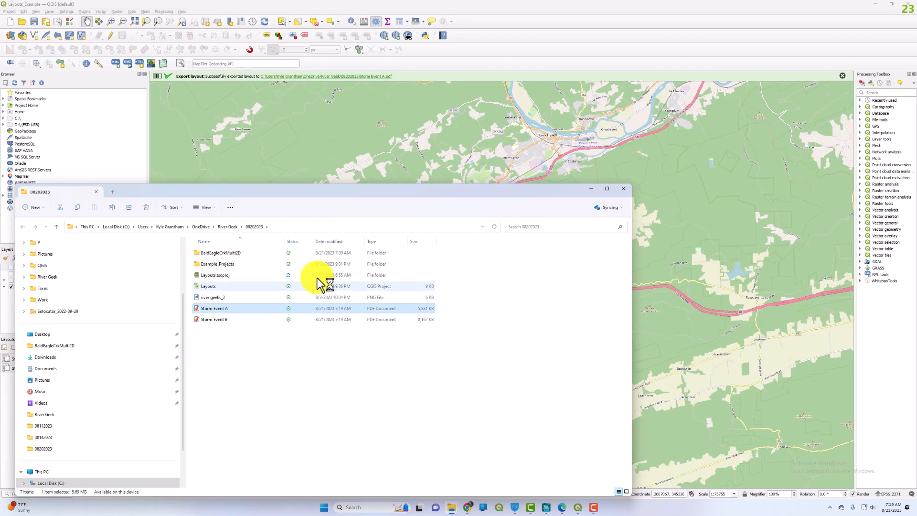
pyautogui.click(591, 188)
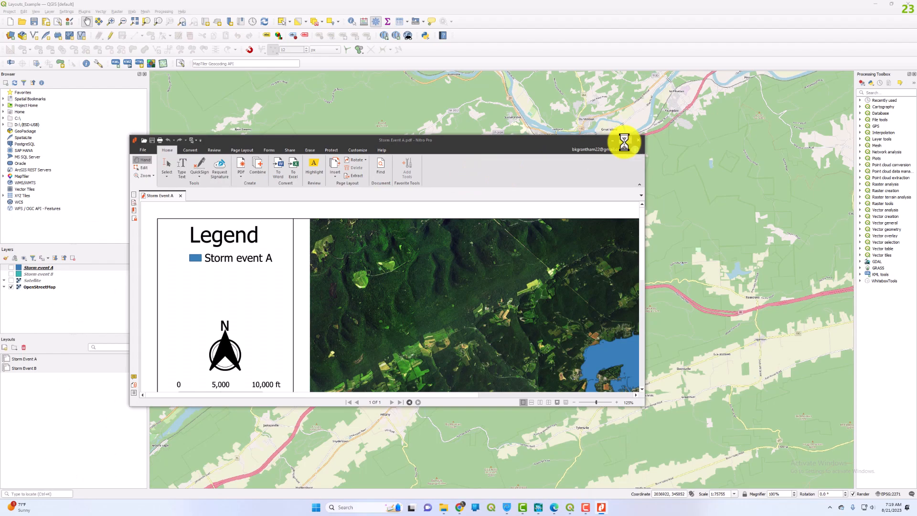
pyautogui.click(625, 142)
pyautogui.scroll(-1, 478, 167)
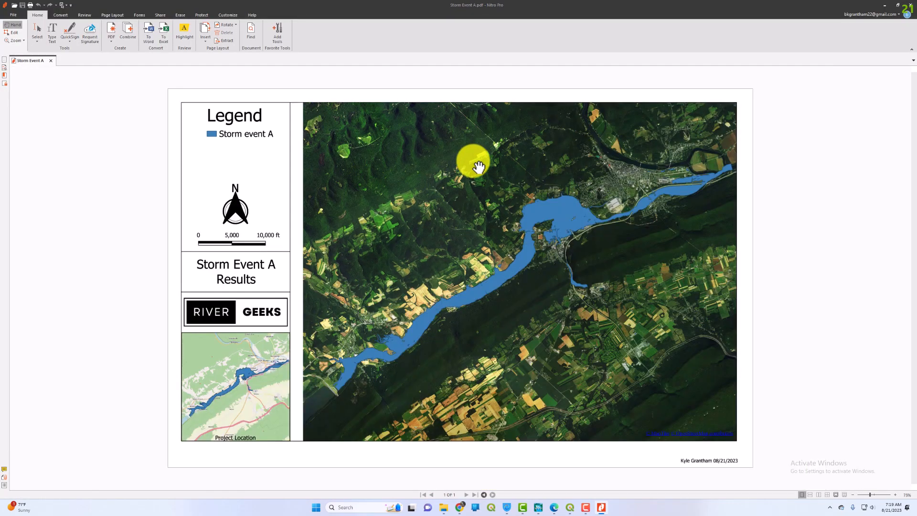
pyautogui.scroll(-1, 479, 167)
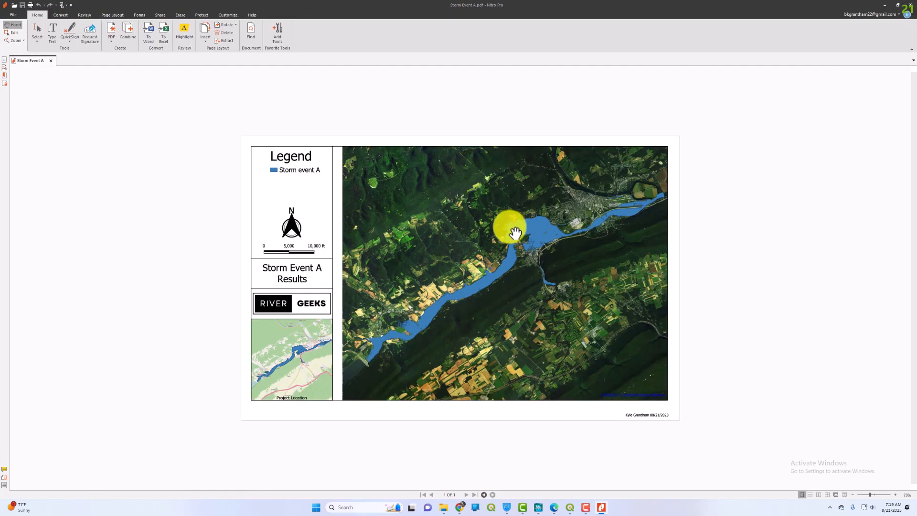